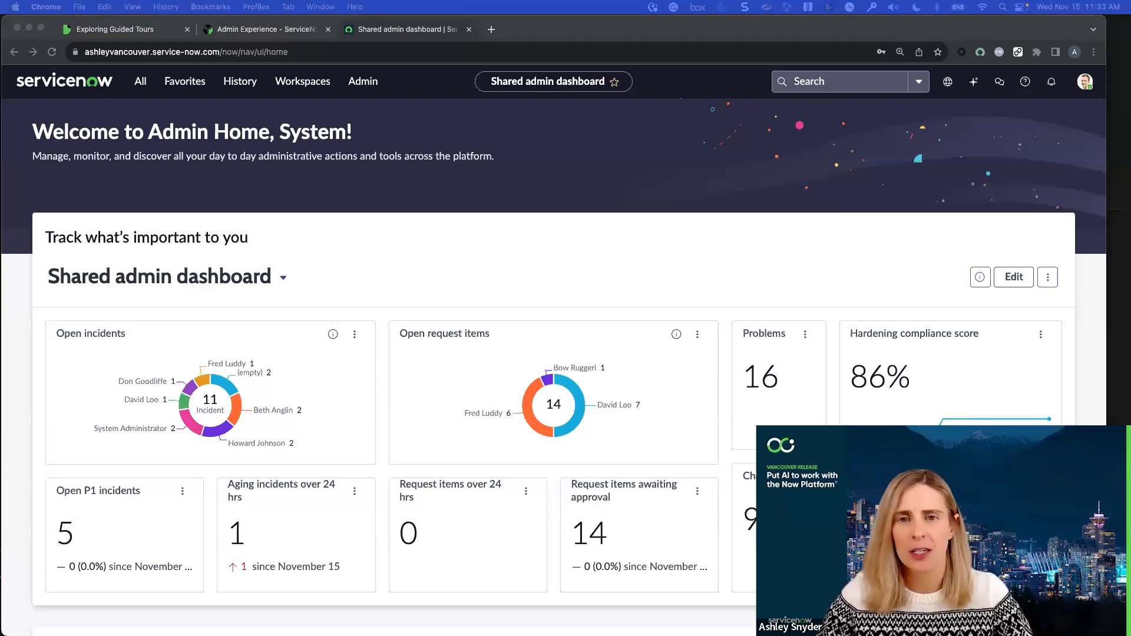
Open the Exploring Guided Tours documentation and read the introduction and the section on navigating to guided tours
left_click(135, 29)
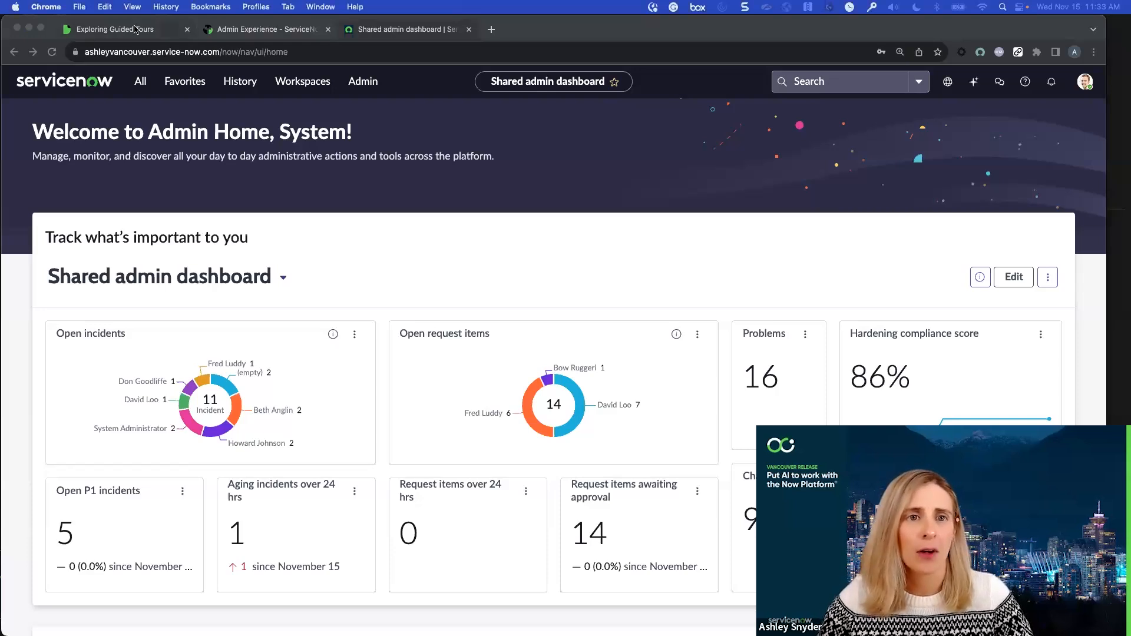
scroll(546, 368, "down", 4)
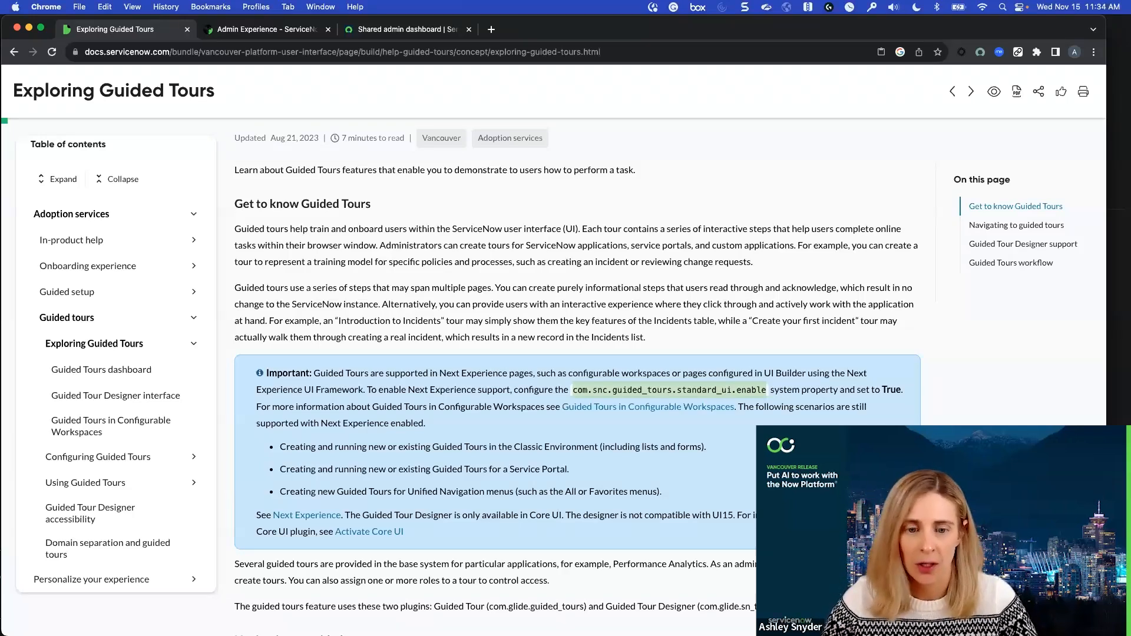
scroll(577, 377, "down", 5)
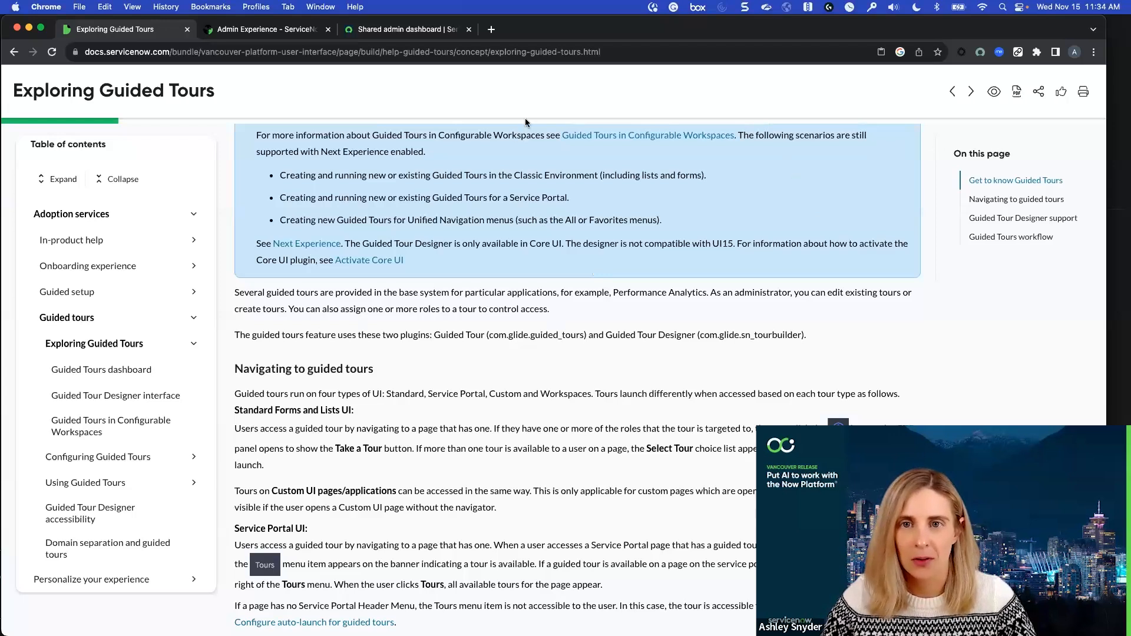
scroll(567, 294, "down", 6)
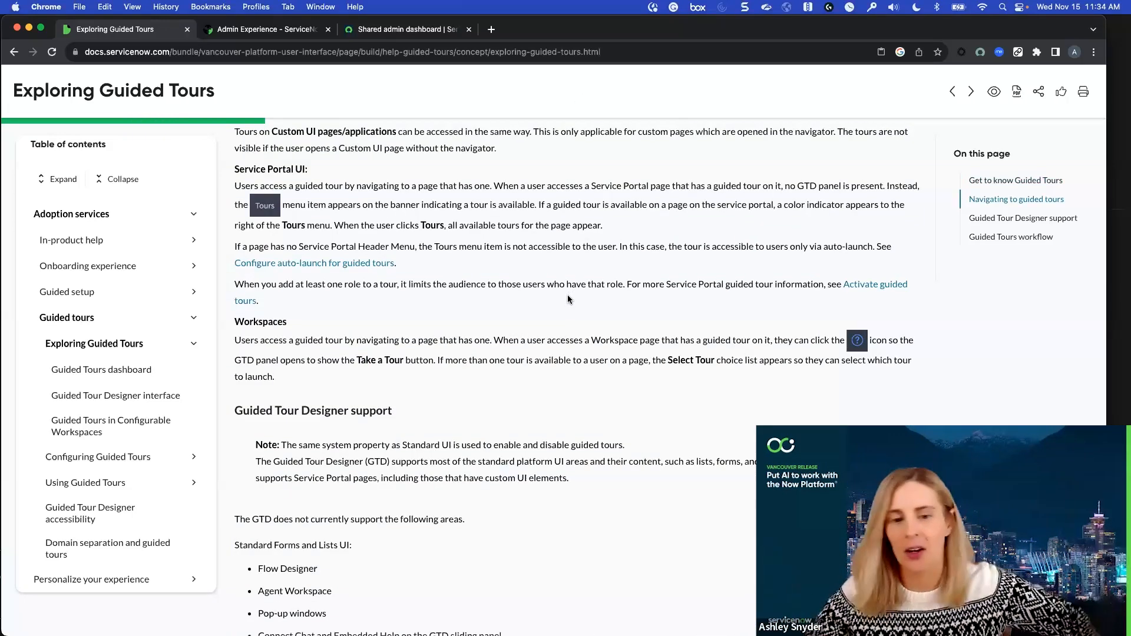
scroll(567, 295, "down", 4)
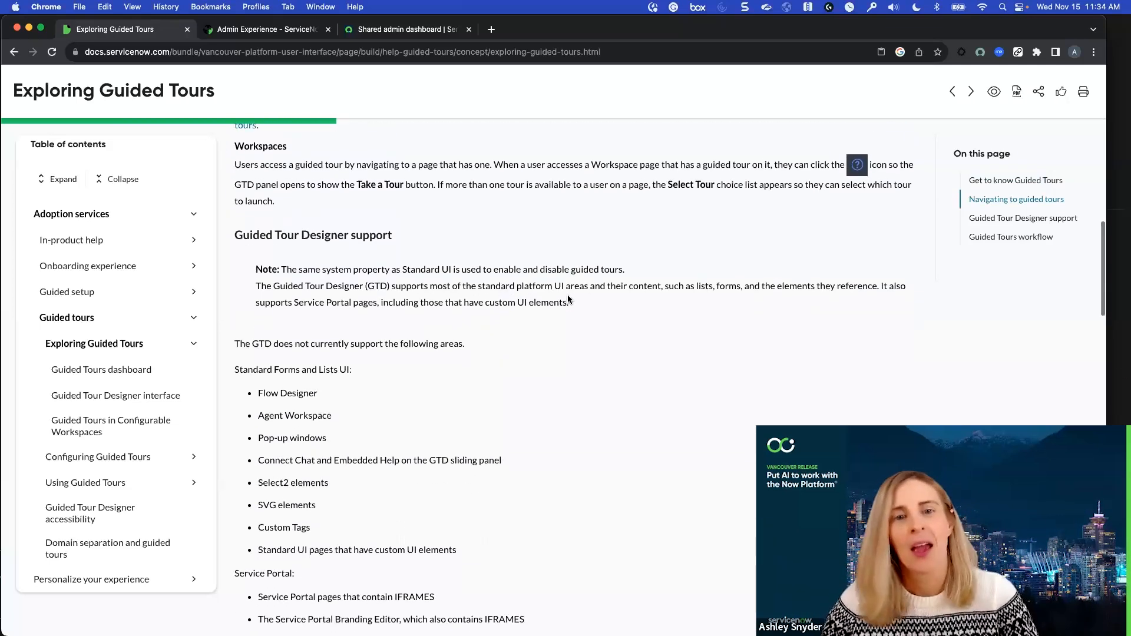
Review the Guided Tour Designer support section for unsupported areas in Standard UI, Service Portal and Workspaces, including the supported app shells
scroll(567, 299, "down", 2)
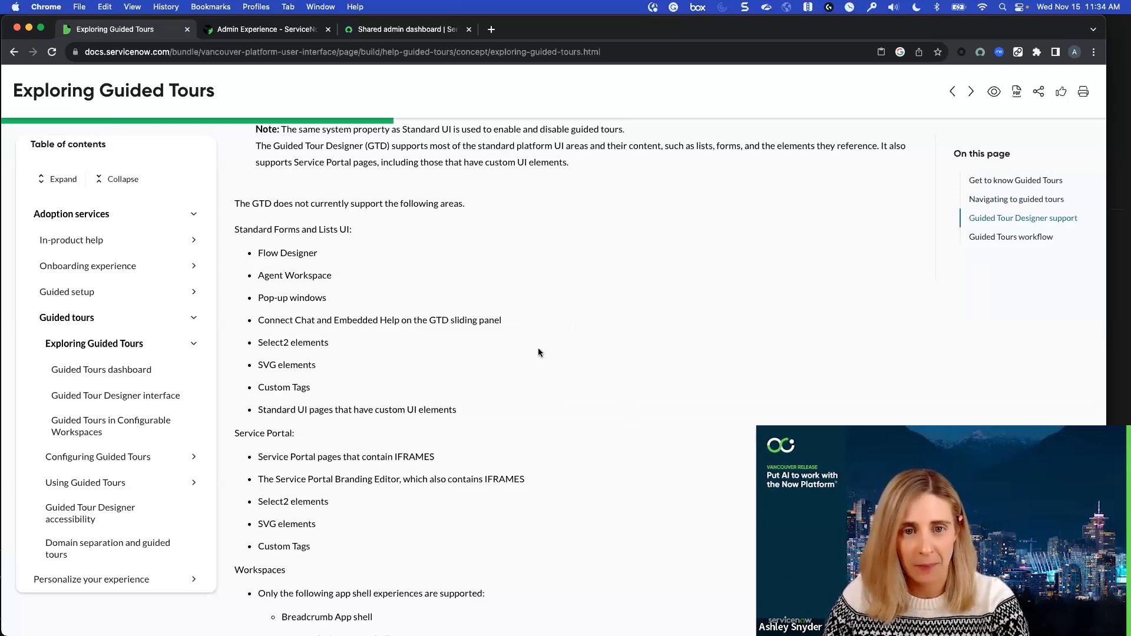
left_click_drag(238, 228, 299, 230)
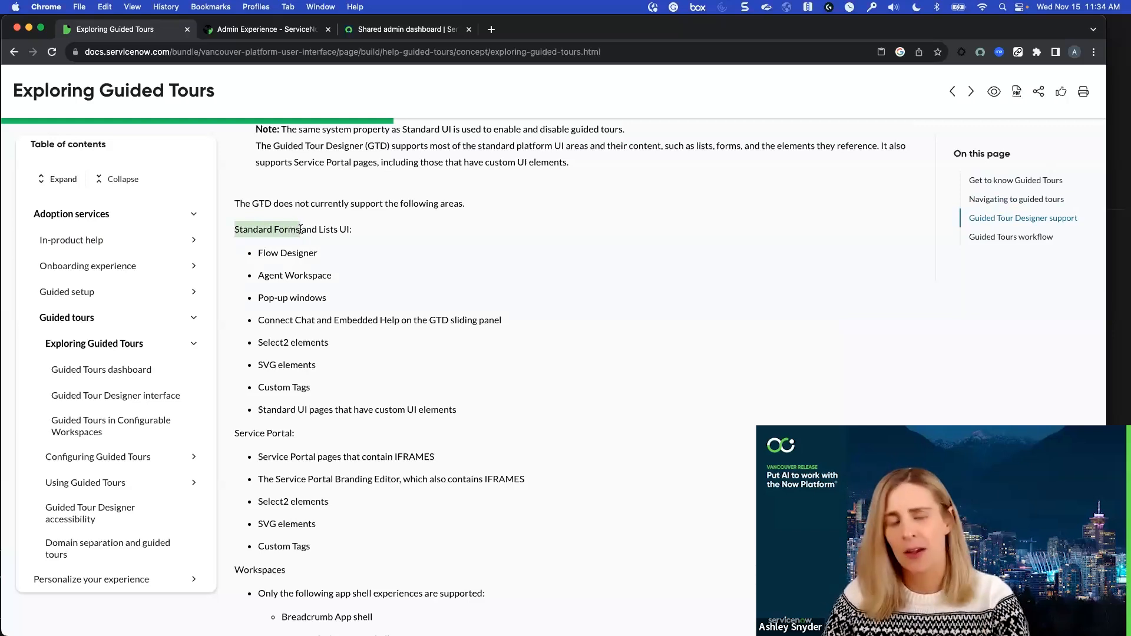
left_click(457, 254)
scroll(457, 255, "down", 1)
scroll(457, 255, "down", 1)
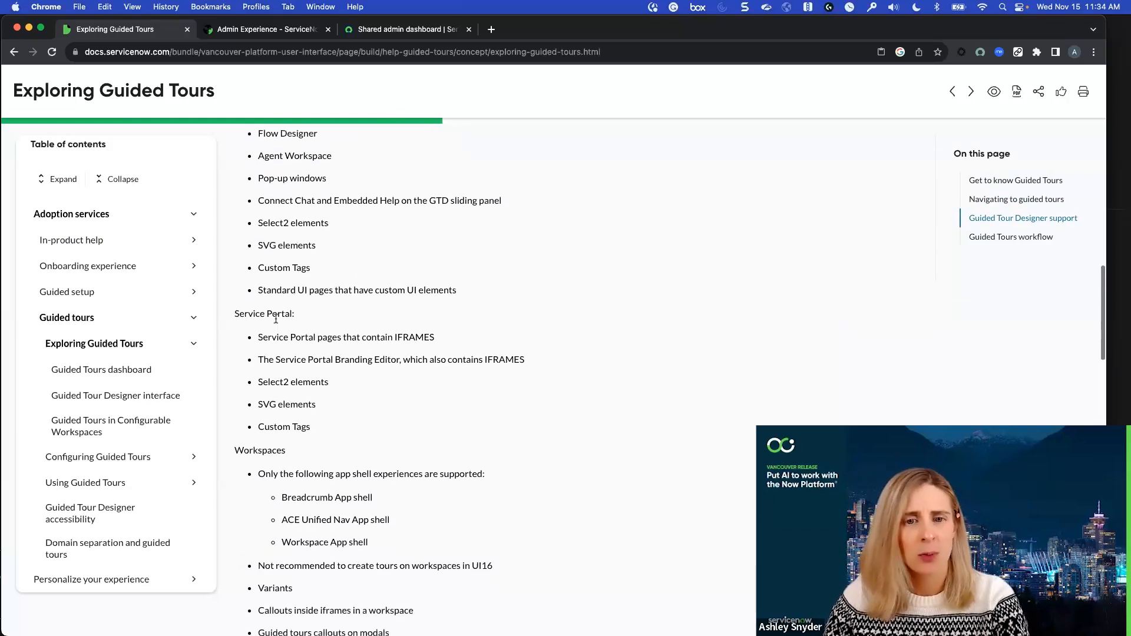
scroll(369, 285, "down", 3)
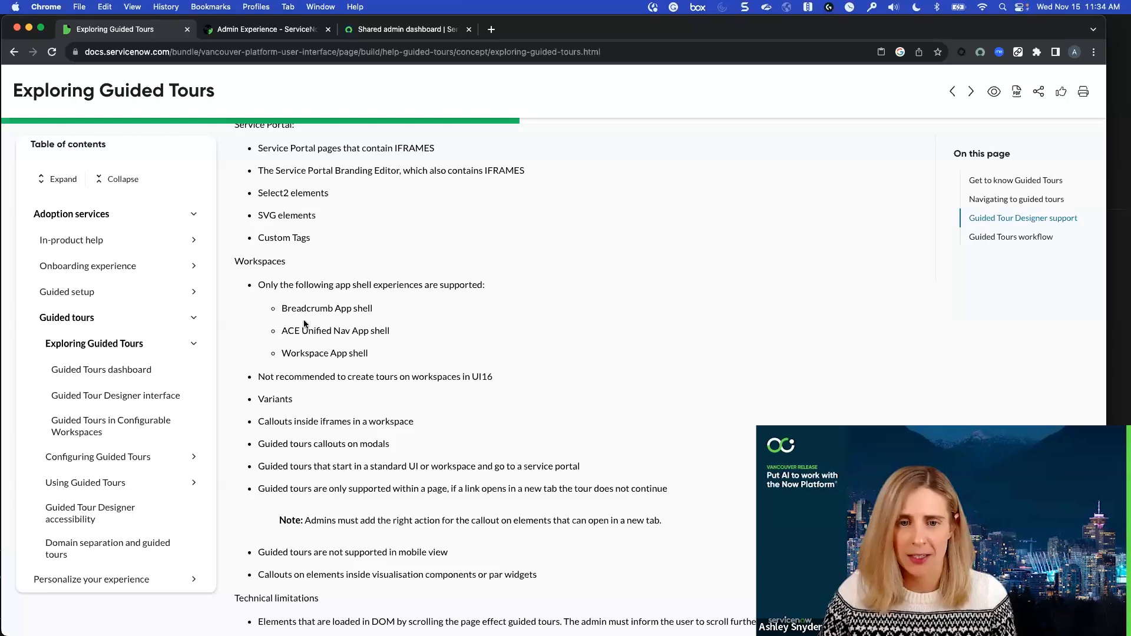
left_click_drag(377, 361, 285, 352)
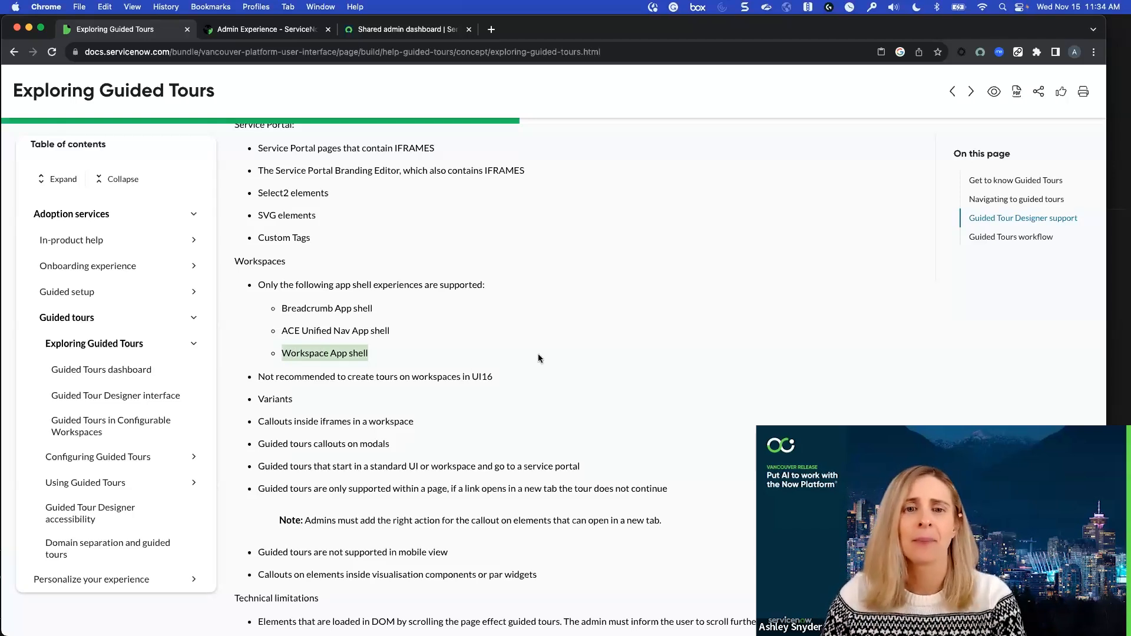
left_click(552, 352)
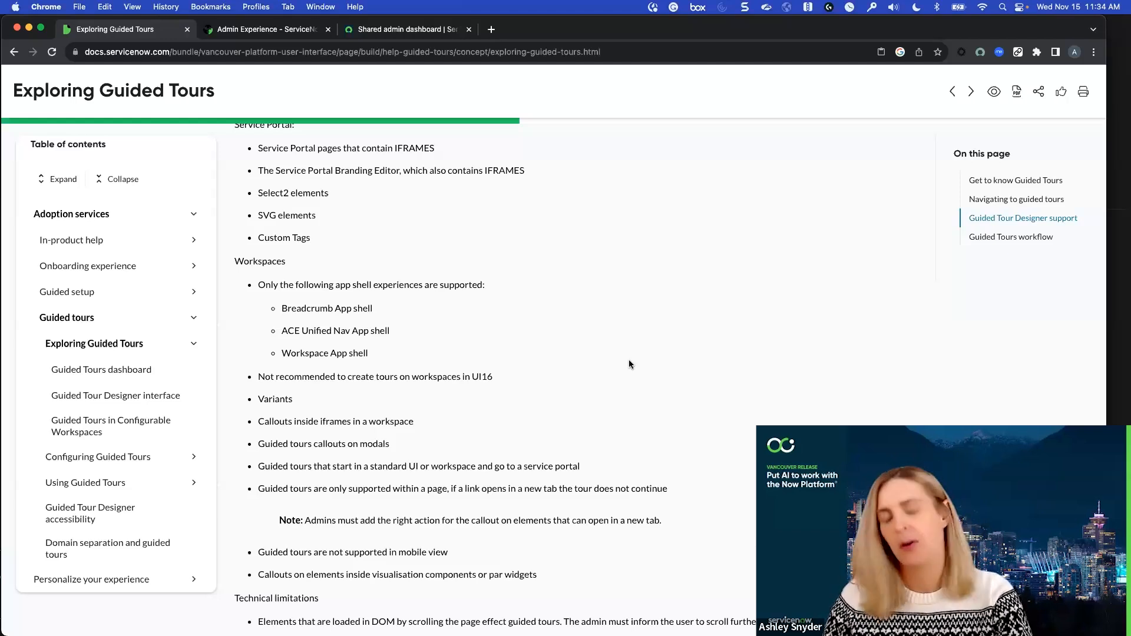
left_click_drag(282, 330, 383, 341)
left_click(425, 348)
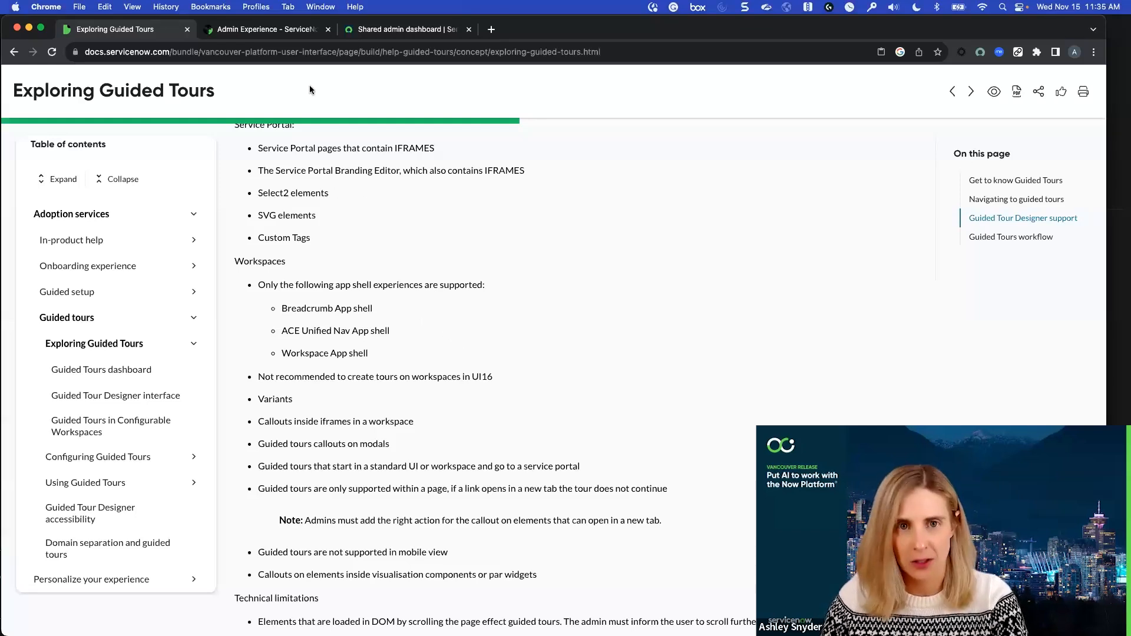
Return to the Shared admin dashboard, view all applications from the Entitled ServiceNow apps card, and close the Application Manager
left_click(394, 33)
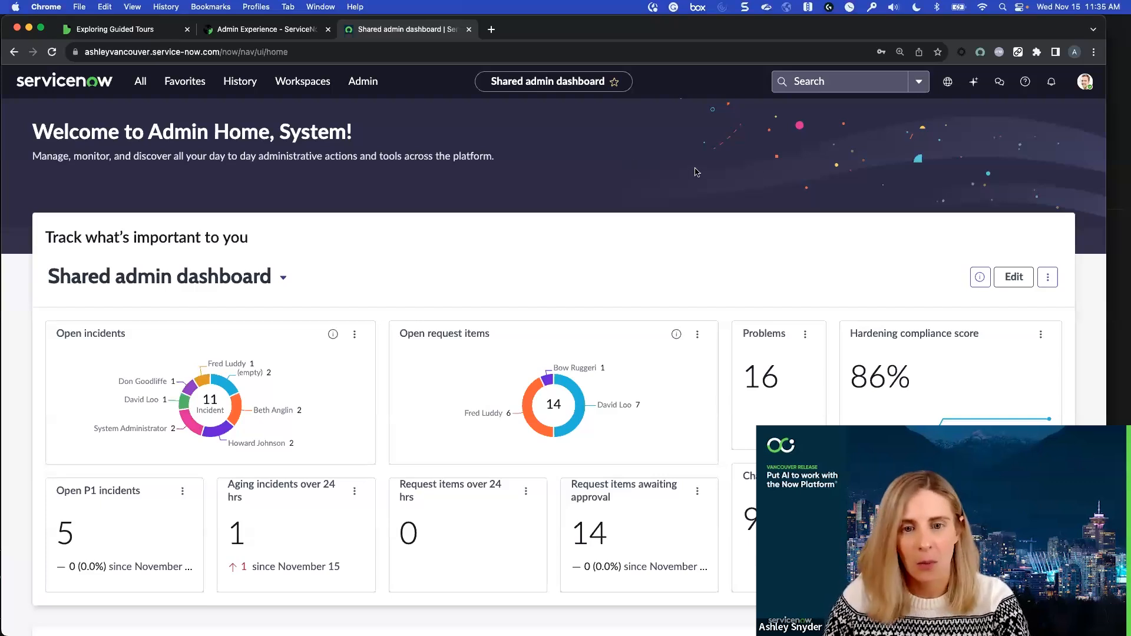
scroll(696, 171, "down", 6)
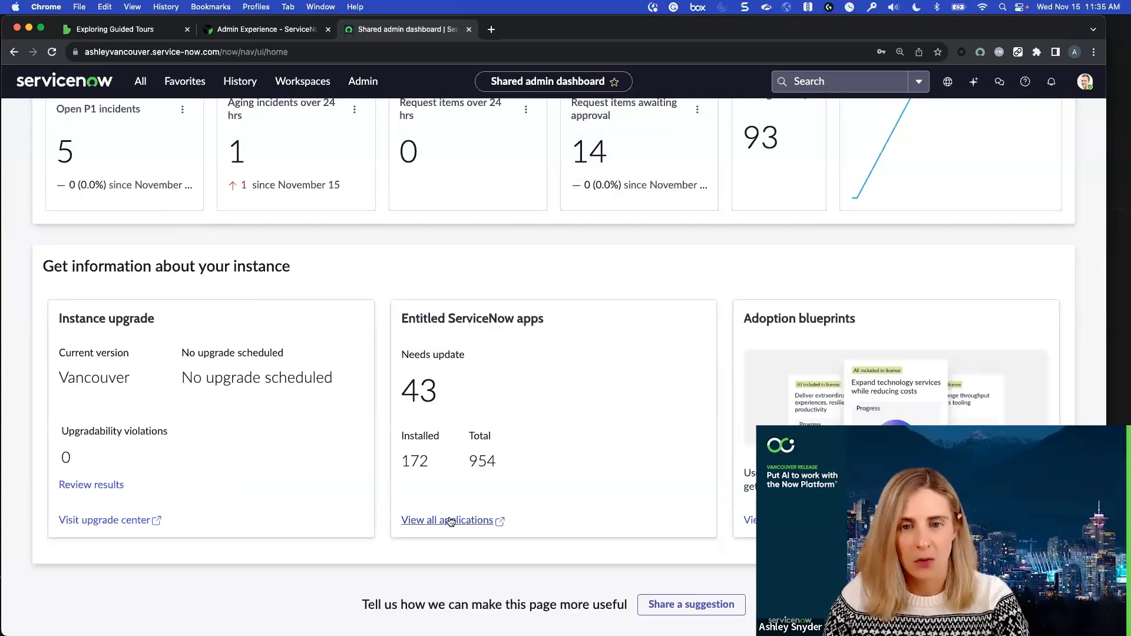
left_click(450, 521)
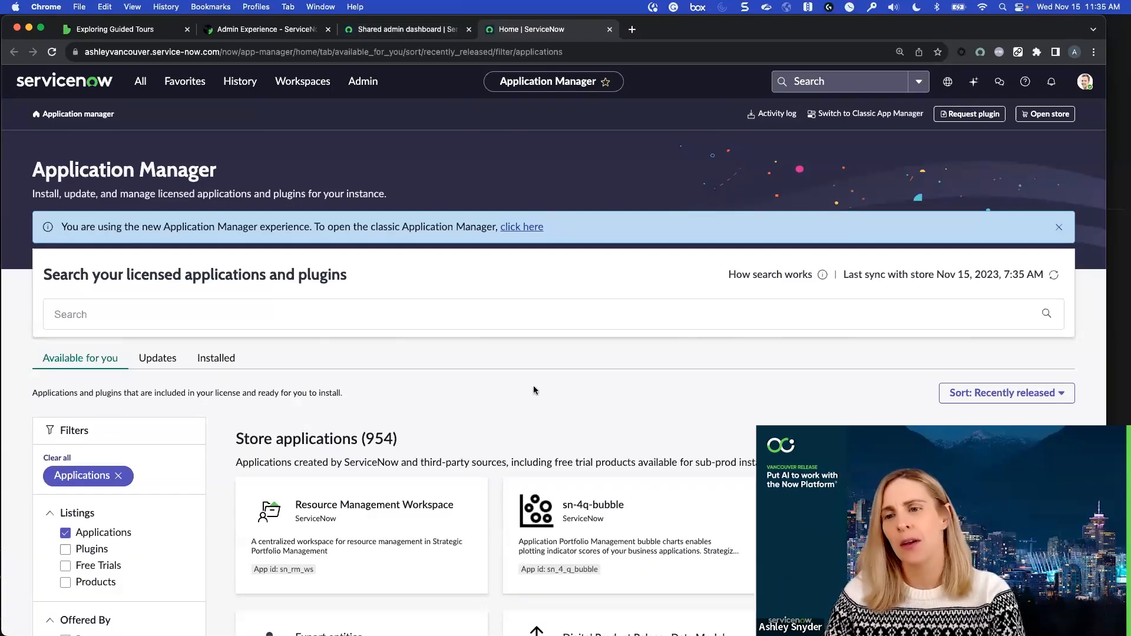
left_click(610, 29)
scroll(495, 446, "up", 7)
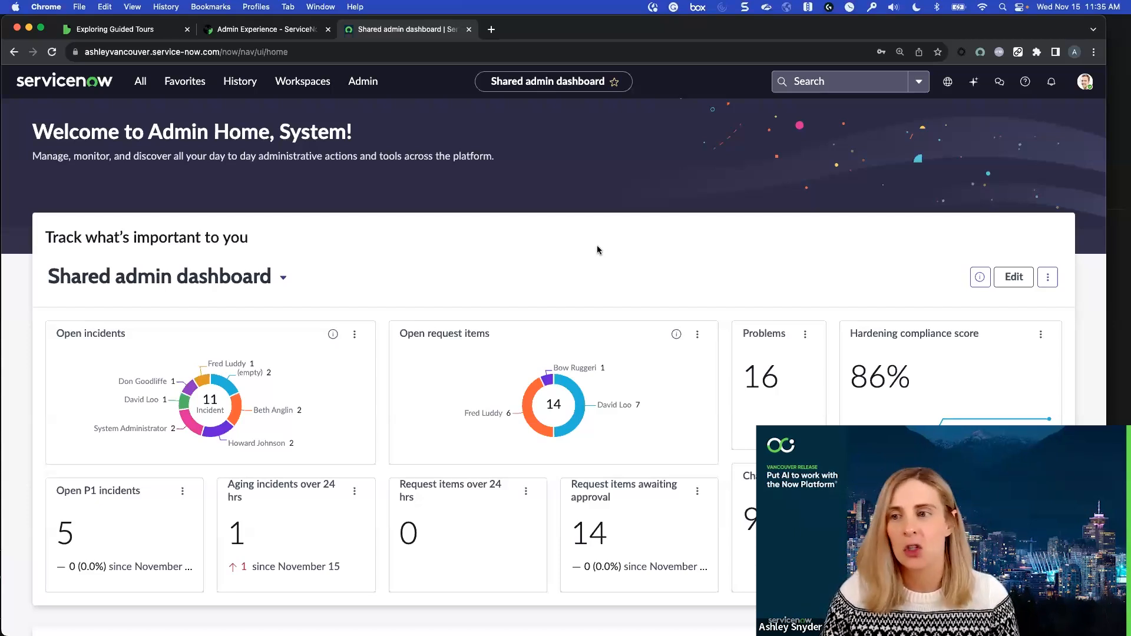
scroll(596, 248, "down", 6)
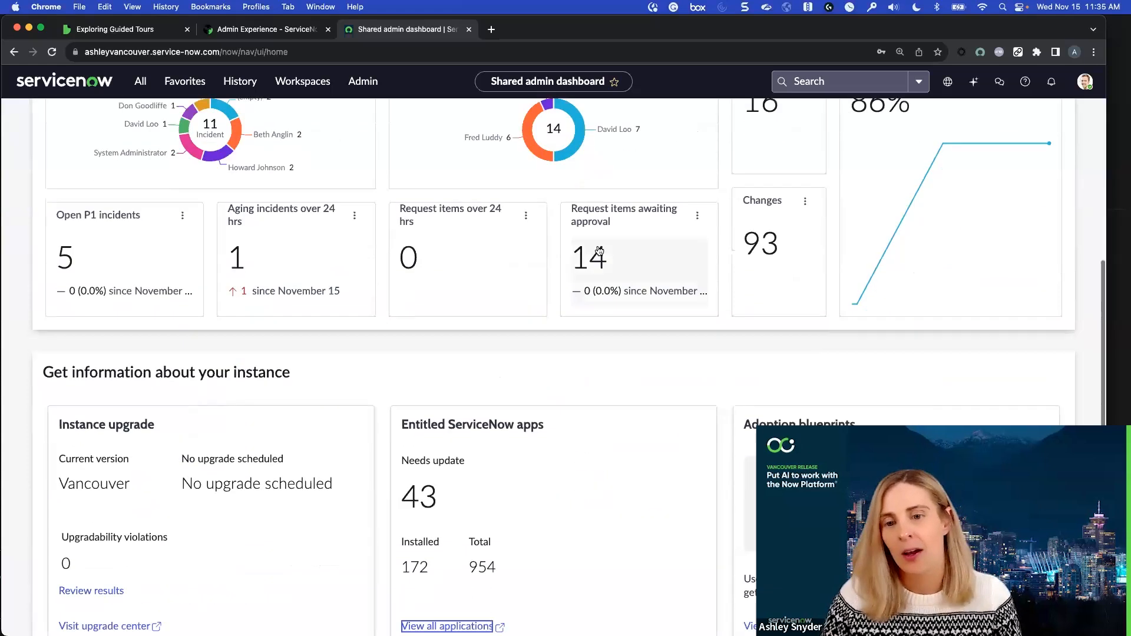
scroll(570, 307, "down", 1)
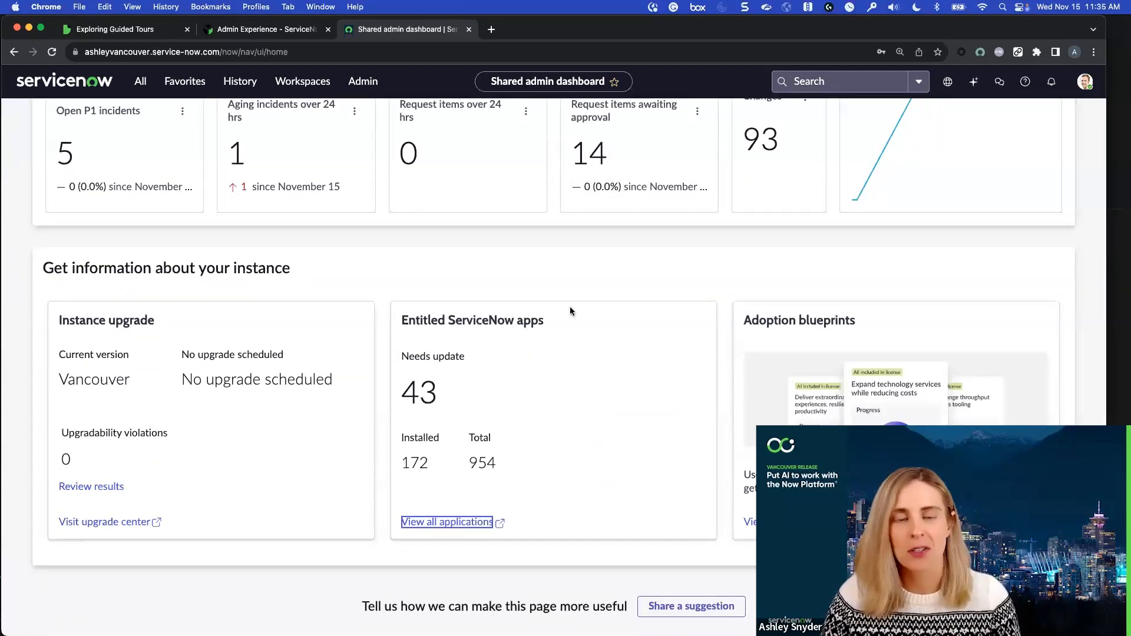
scroll(570, 311, "up", 7)
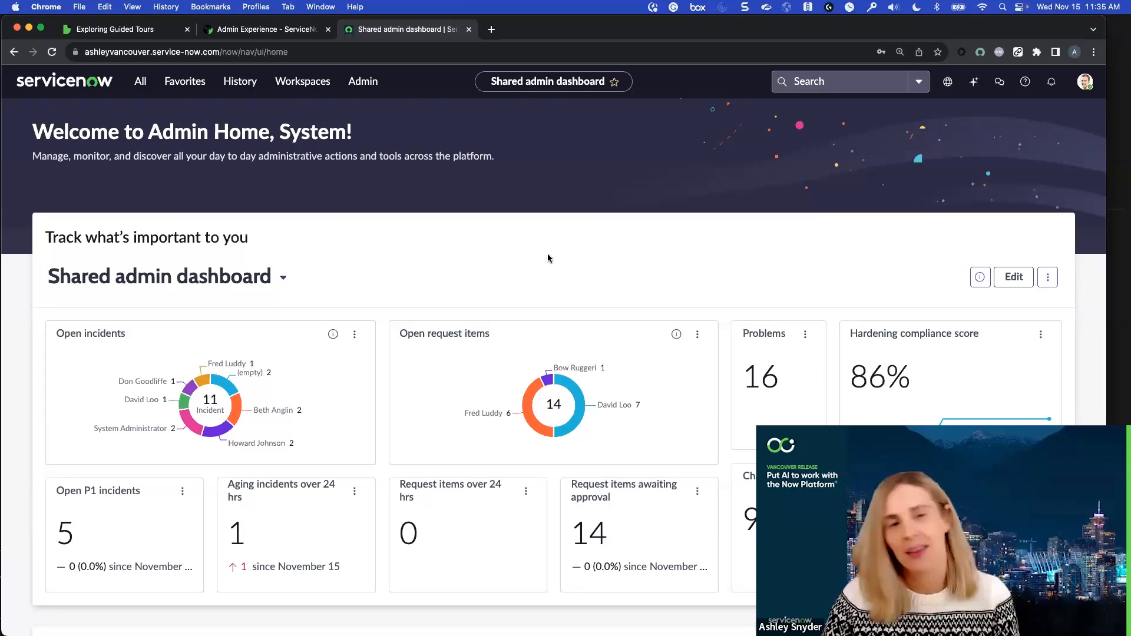
Filter the full navigation menu for "guided" and open Create Tour under Guided Tour Designer
left_click(145, 84)
type("guided")
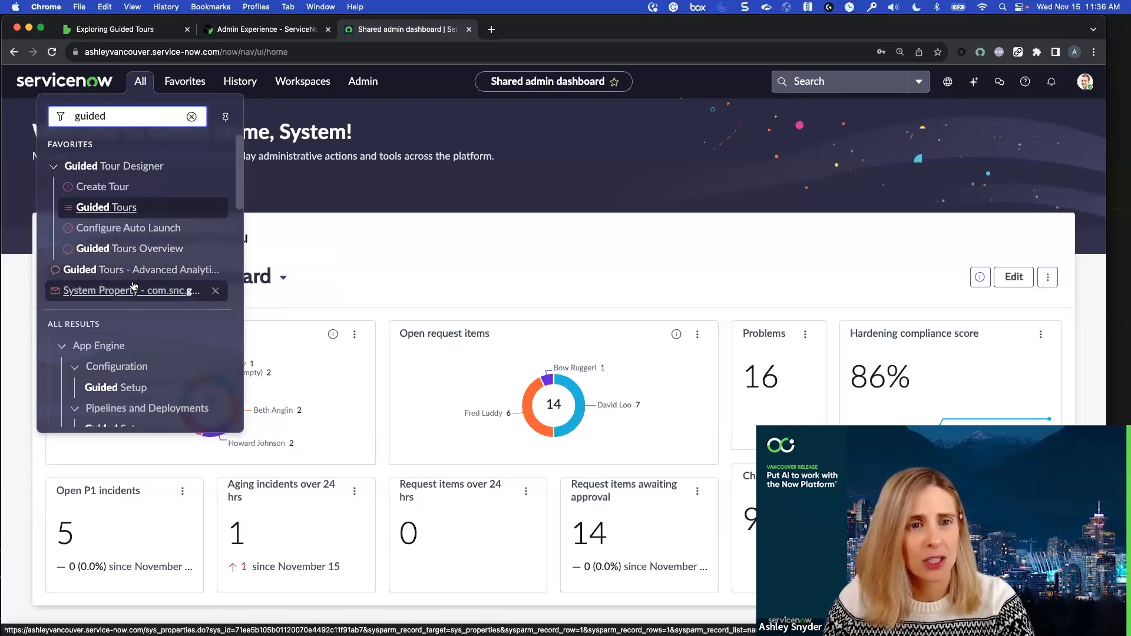
left_click(111, 190)
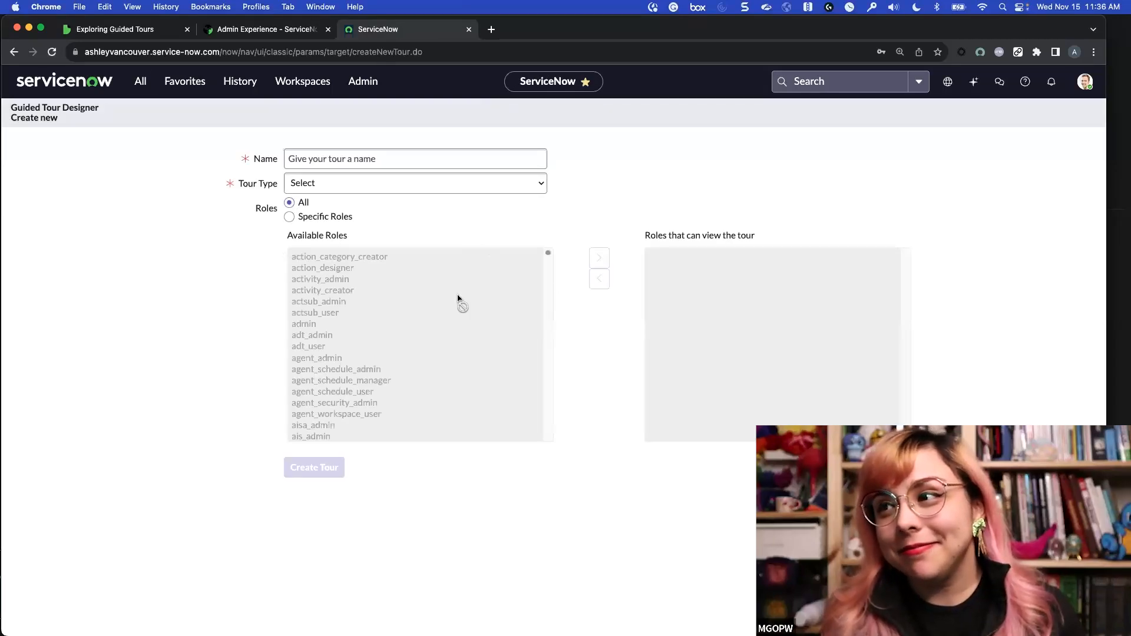
Name the new tour "Service Desk Agent Landing Page Tour" and set its tour type to Workspaces
left_click(353, 158)
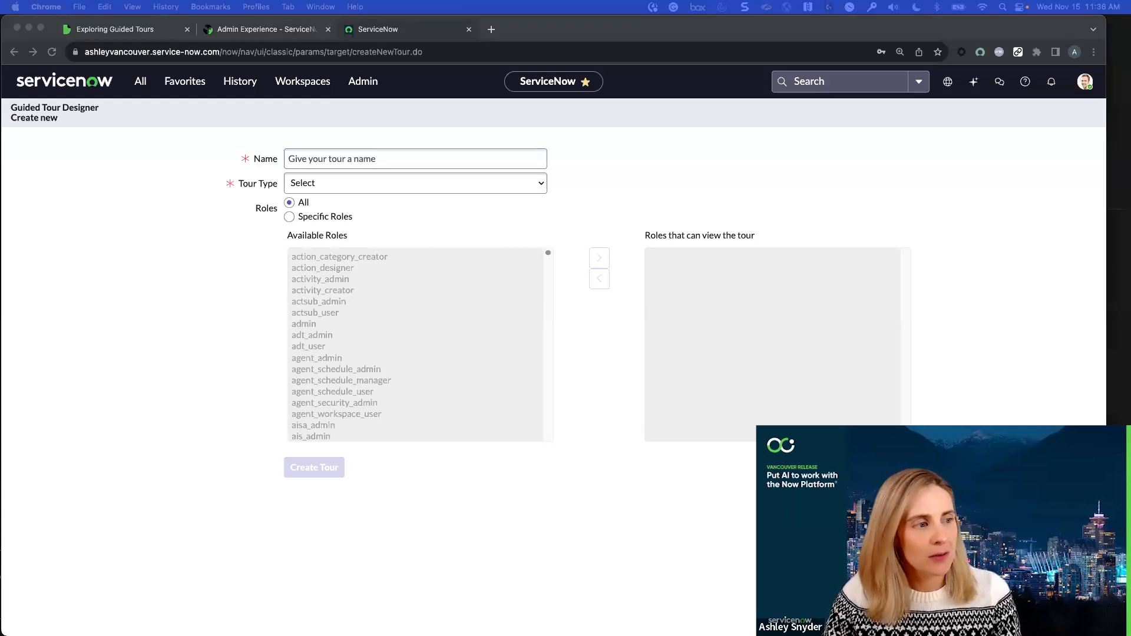
left_click(346, 162)
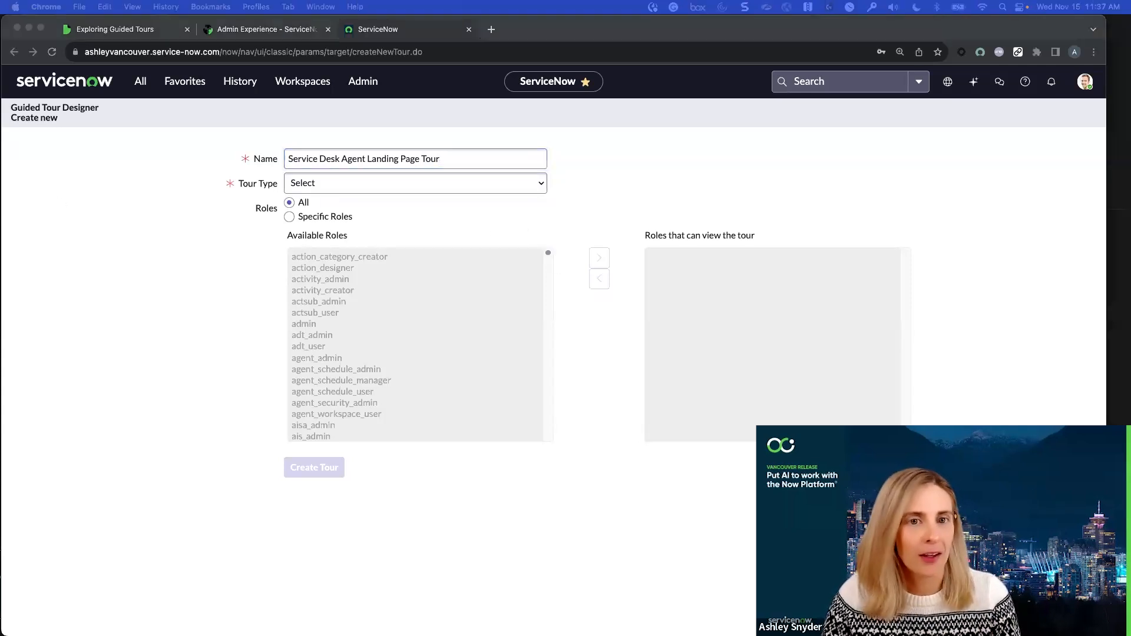
left_click(427, 188)
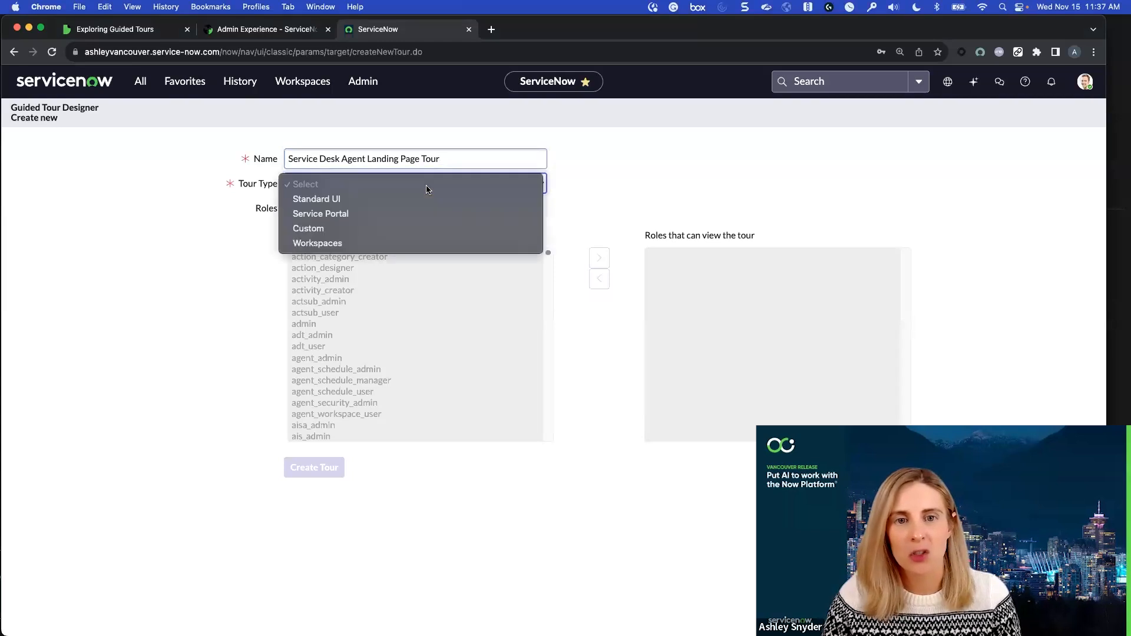
left_click(334, 241)
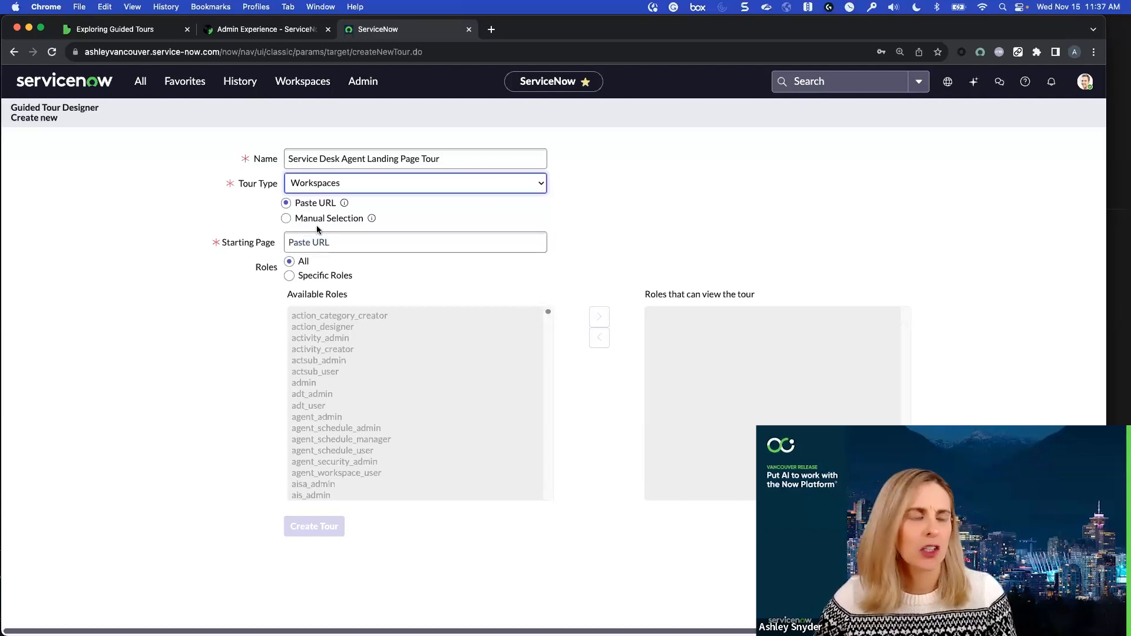
Switch the starting page to manual selection and choose "Service Operations Workspace : Home"
left_click(287, 219)
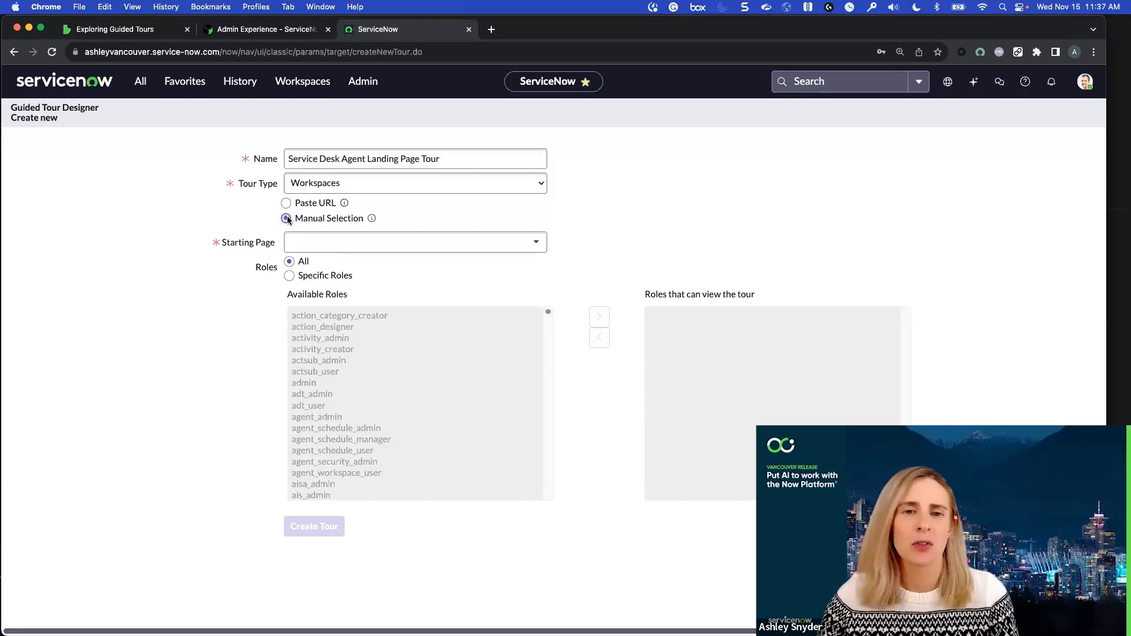
left_click(411, 255)
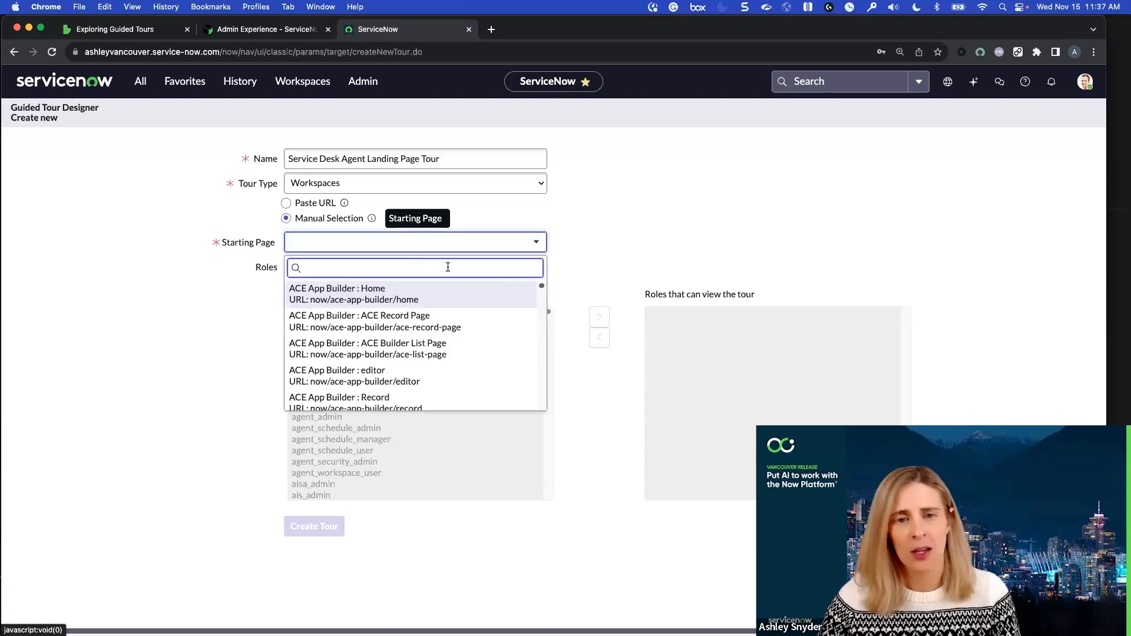
type("service")
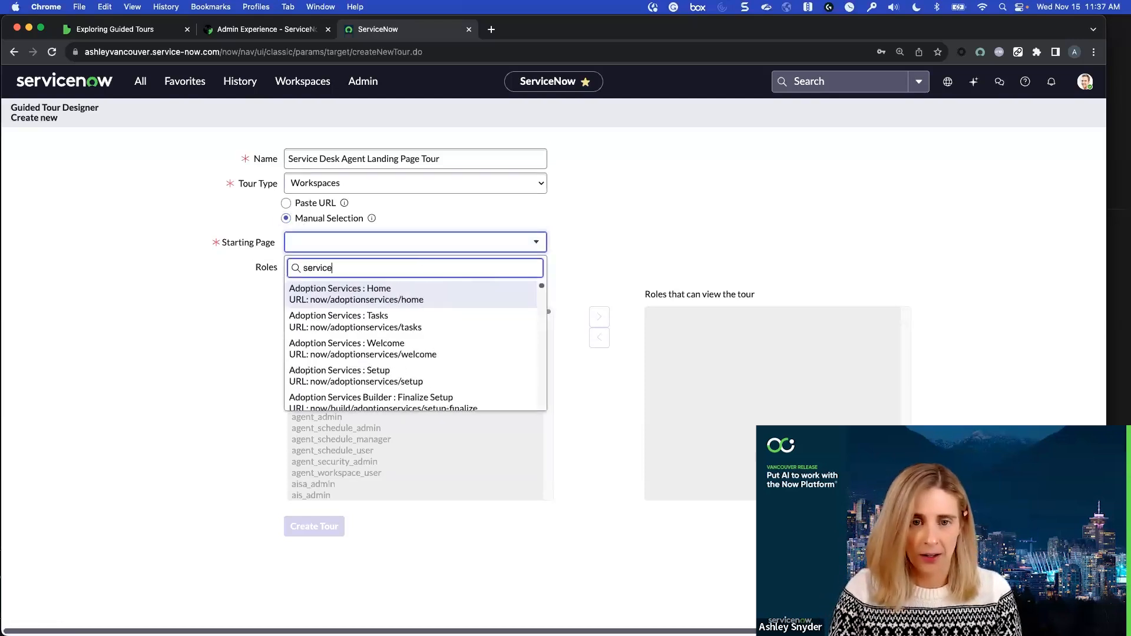
type(" operations workspace")
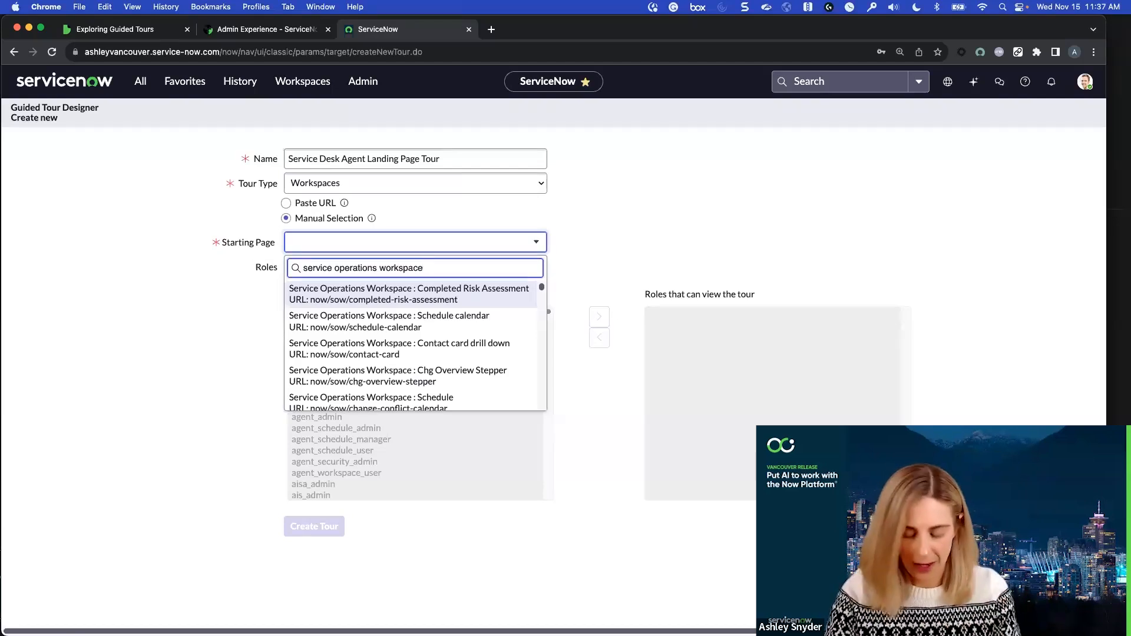
type(" : home")
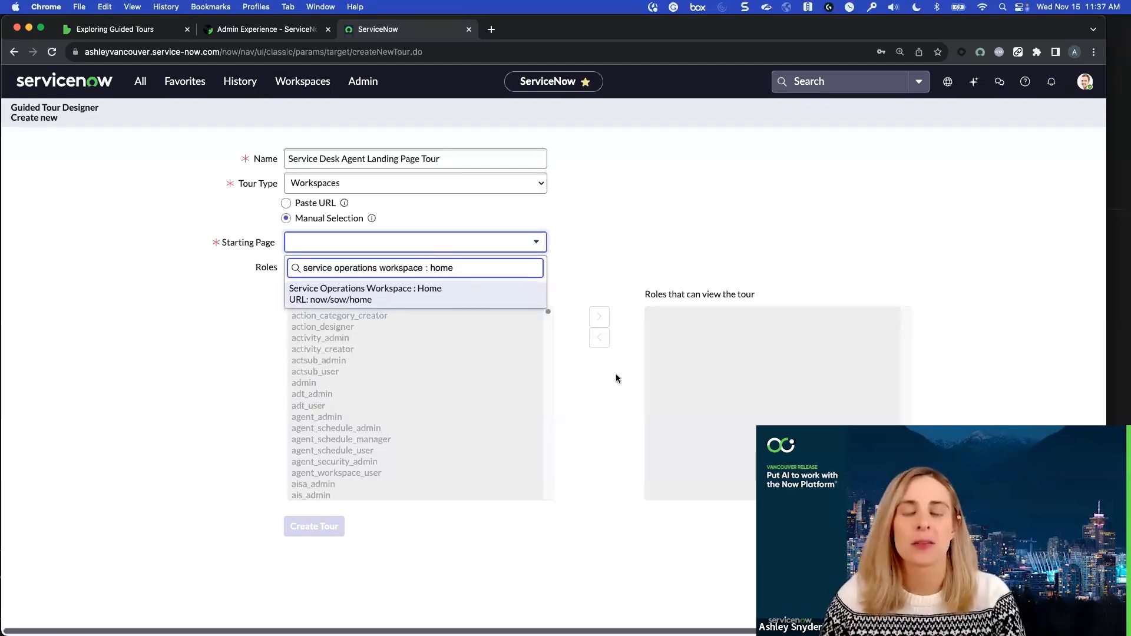
left_click(452, 298)
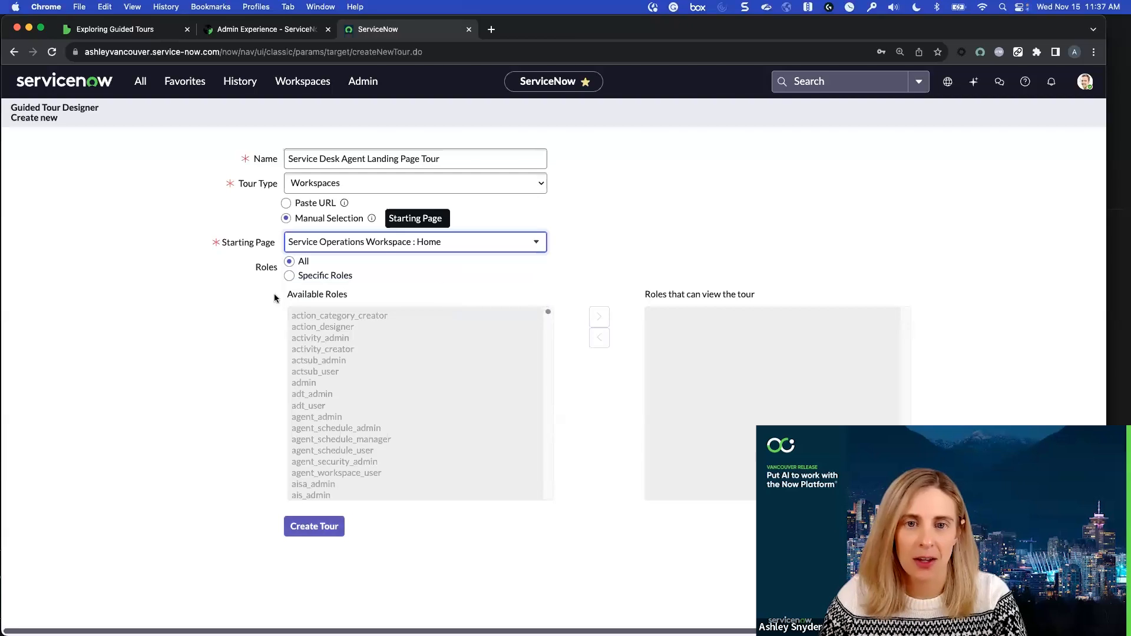
Limit the tour to specific roles and add itil to the roles that can view it
left_click(295, 278)
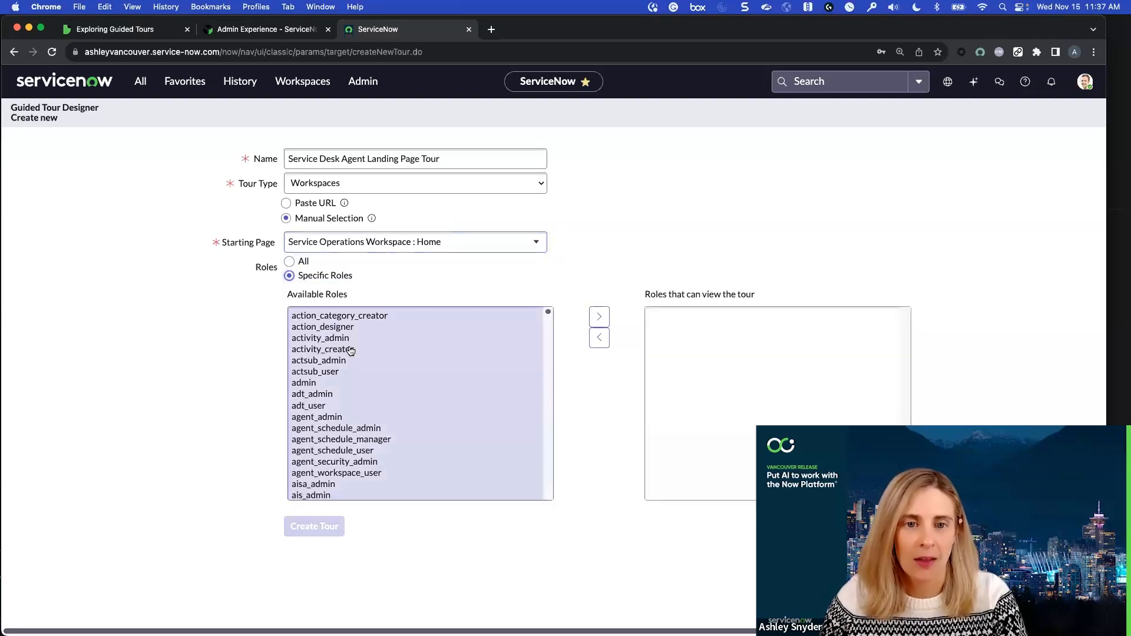
left_click(351, 351)
type("itil")
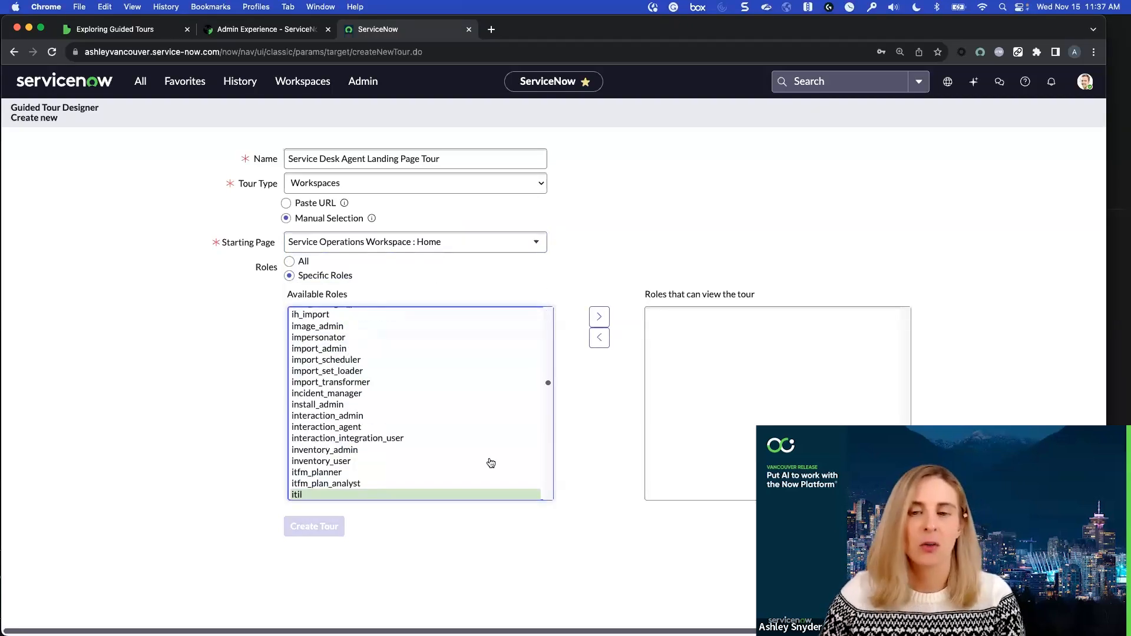
left_click(599, 316)
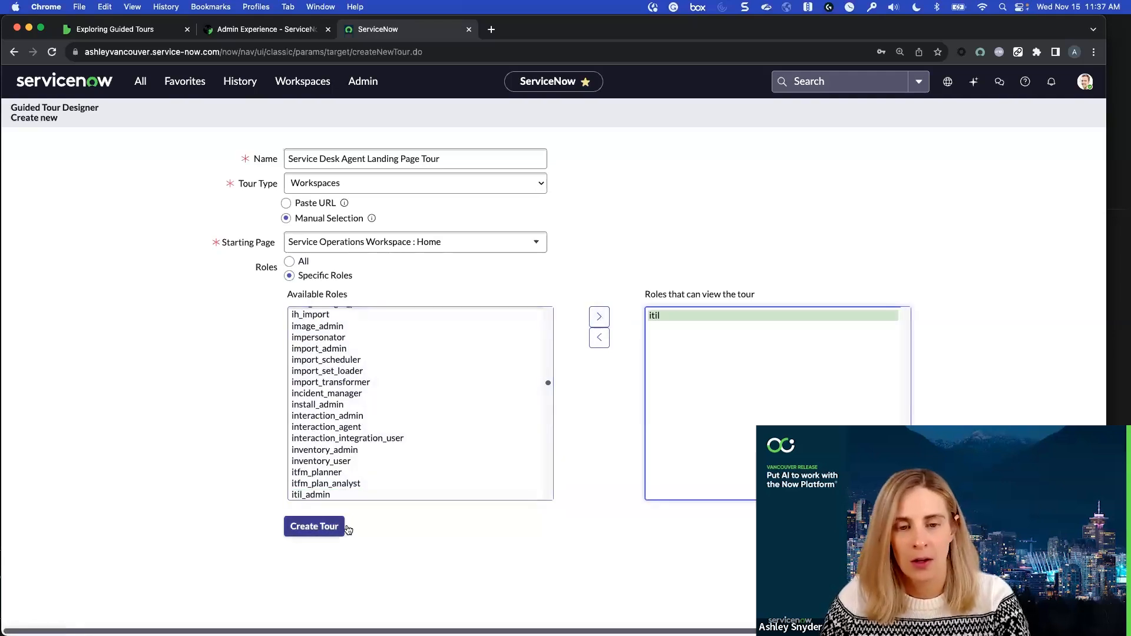
scroll(355, 432, "down", 15)
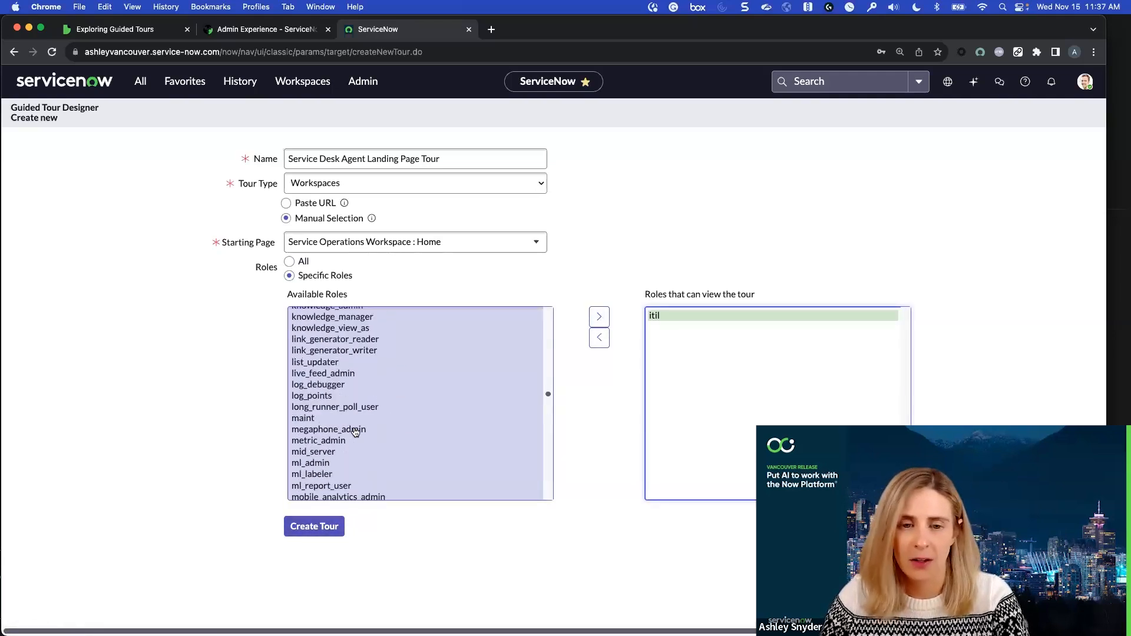
Create the tour and title its introduction "Service Desk Agent Landing Page Overview"
scroll(398, 448, "down", 2)
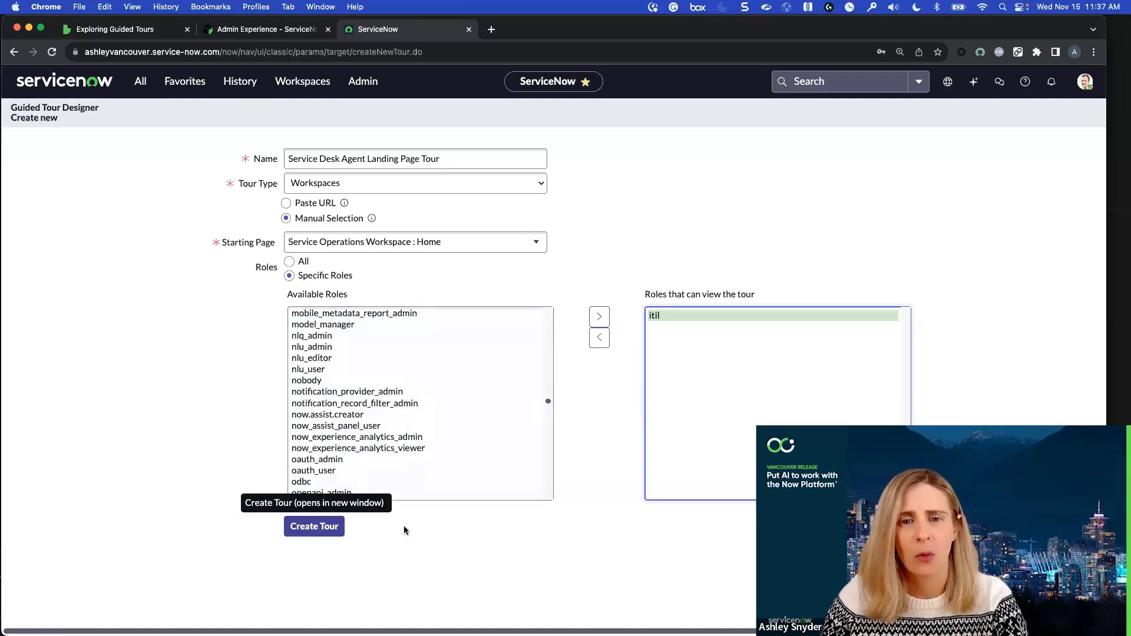
left_click(323, 529)
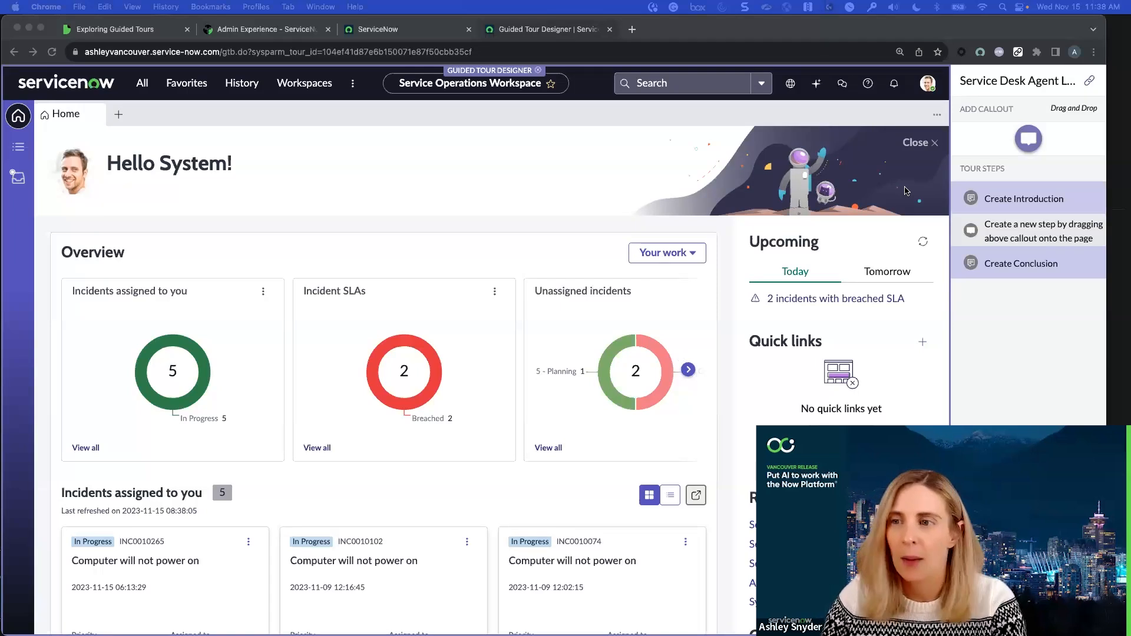
left_click(990, 198)
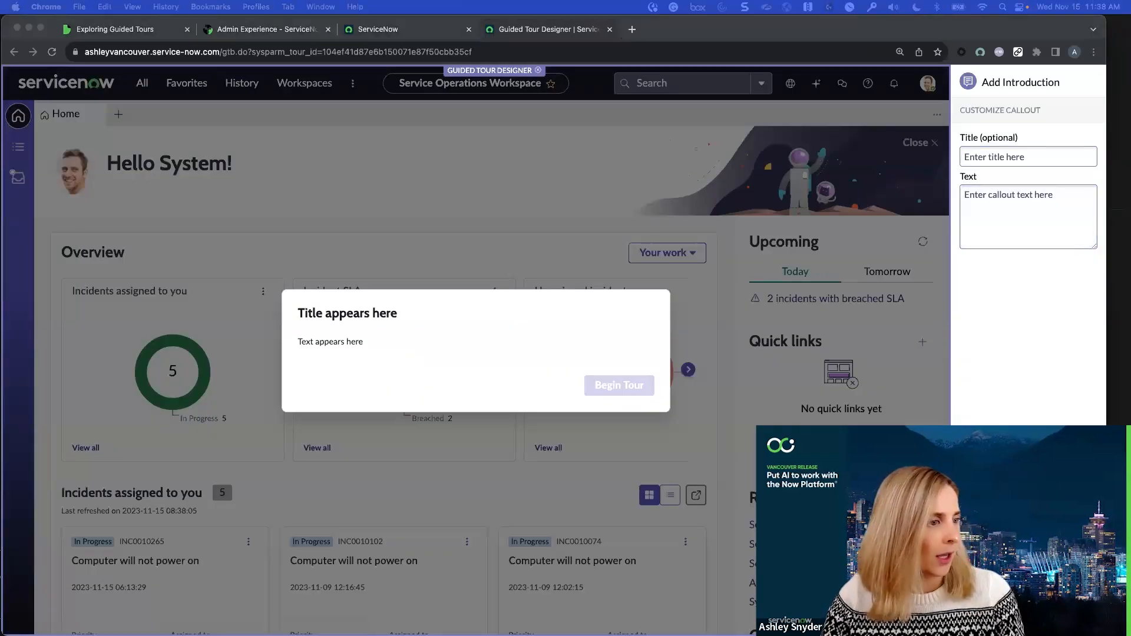
left_click(978, 162)
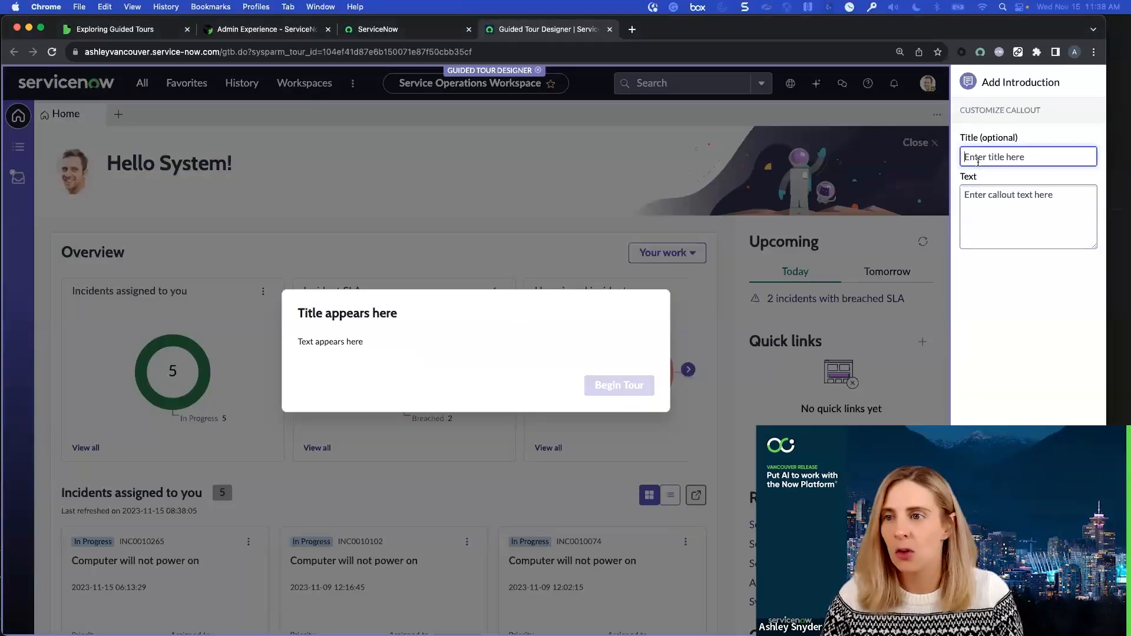
type("Service Desk Agent Landing Page Overview")
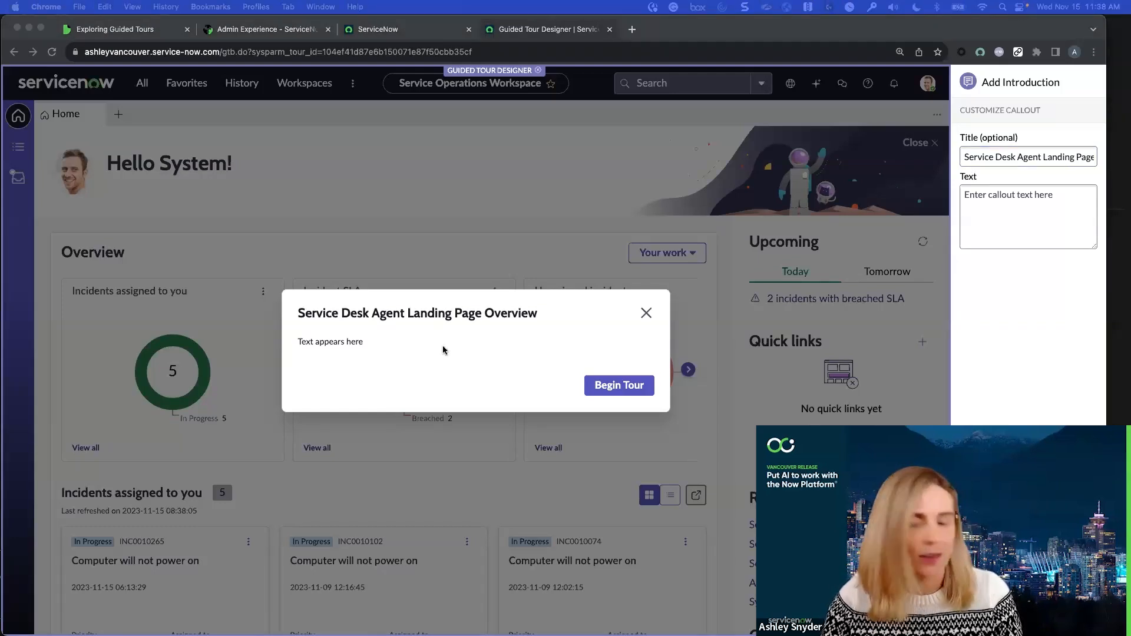
Write introduction text saying the tour covers the bolded Service Operations Workspace landing page and navigating to daily tasks, and save the introduction
left_click(1034, 203)
type("This tour will walk you through the <strong>Service Operations Workspace </strong> landing page you'll see when logging in and how to navigate to your daily tasks.")
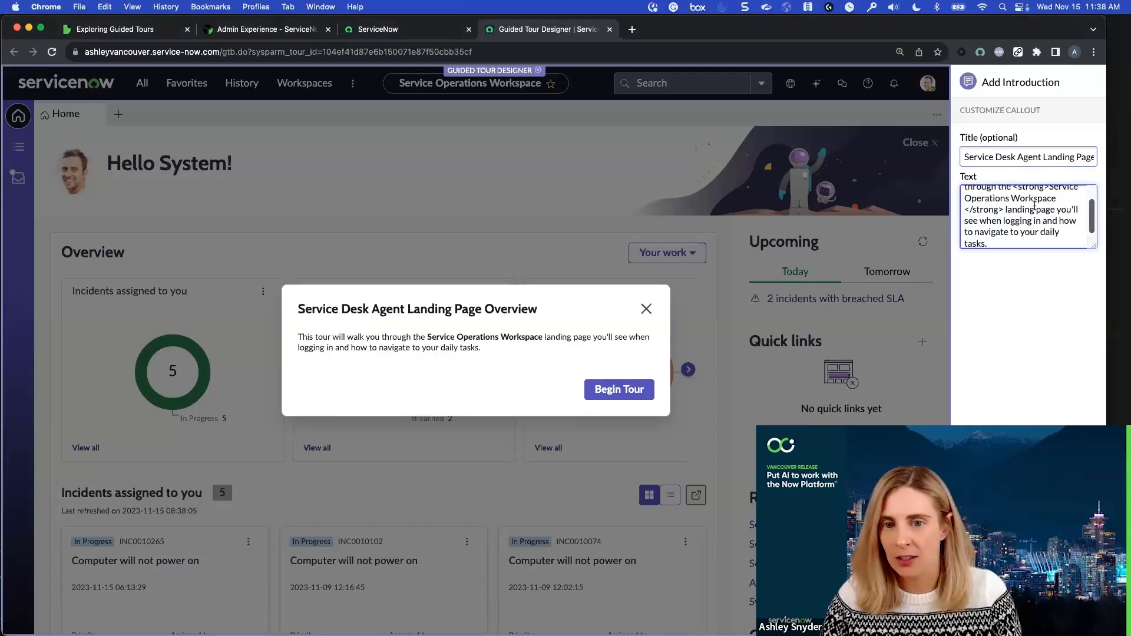
scroll(1024, 206, "up", 3)
left_click_drag(1094, 246, 1096, 325)
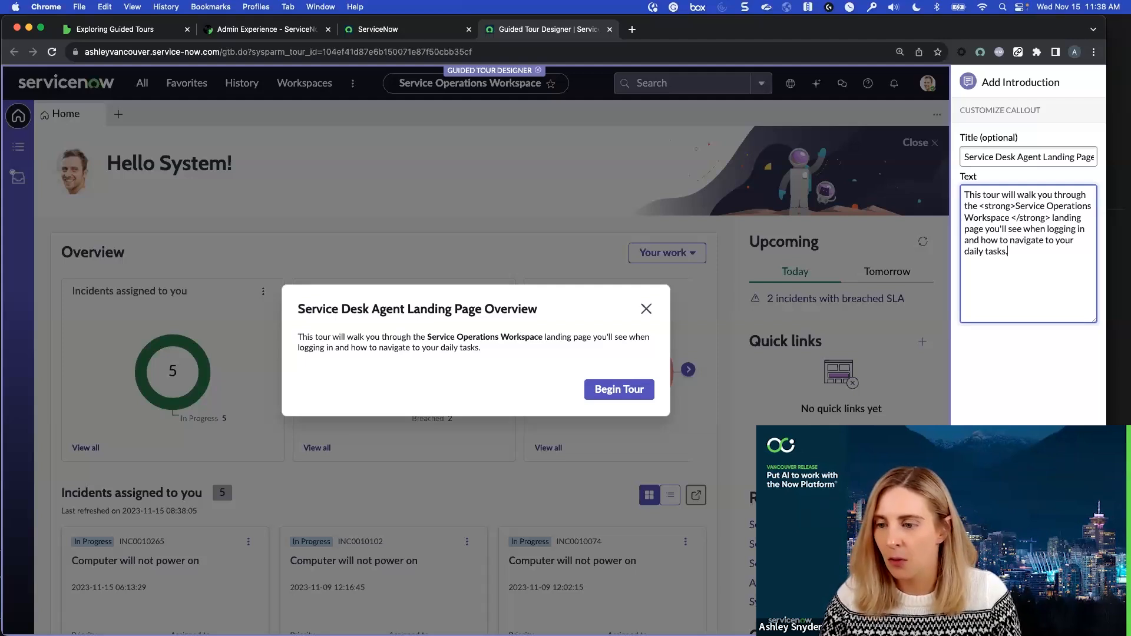
left_click(1069, 619)
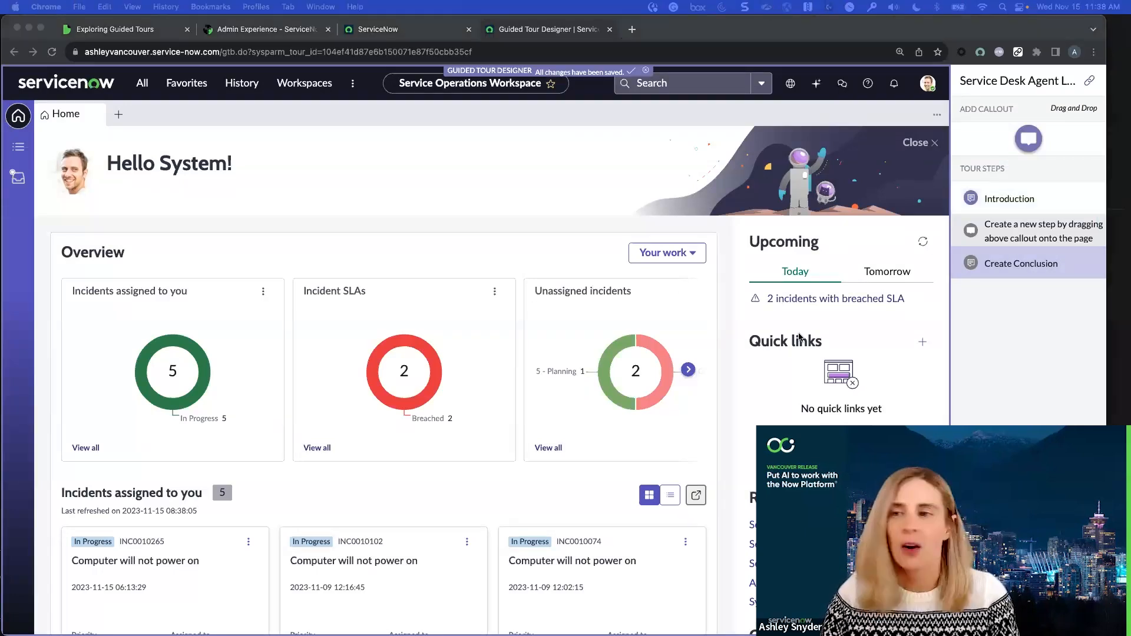
Add a callout to the Home tab bar explaining the + shortcut for creating records, with "Trigger next step on next button" as action, and save
left_click(1006, 237)
left_click_drag(1027, 145, 311, 118)
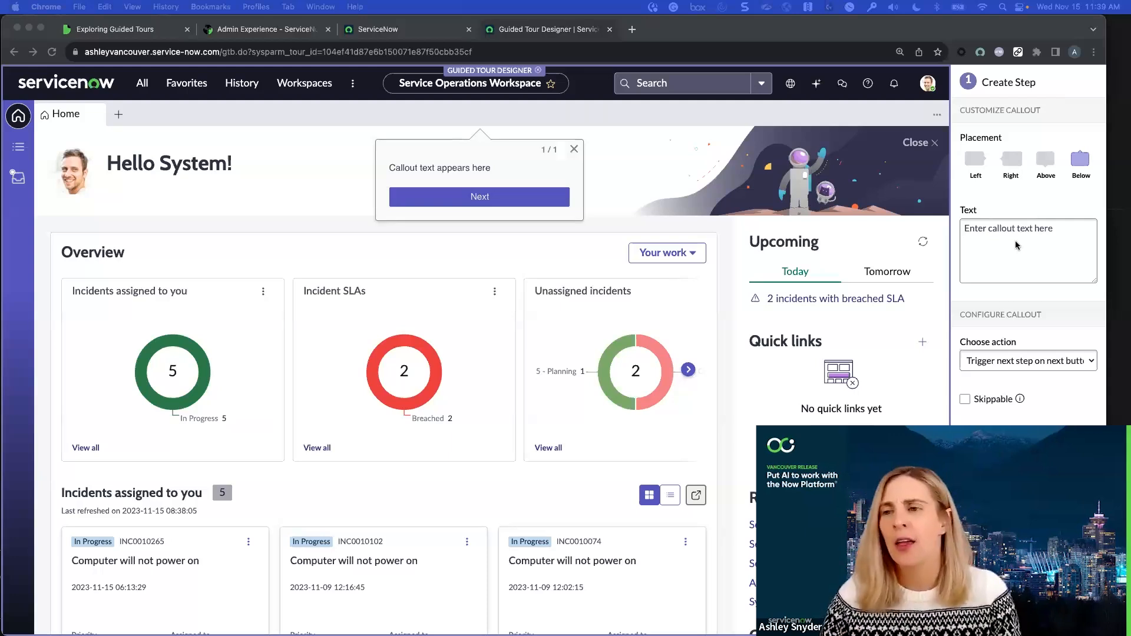
left_click(996, 242)
type("The + symbol next to the Home tab is a quick shortcut to create new records such as Interactions, Incidents, and Change Requests. Click the + symbol to see the options and then click next.")
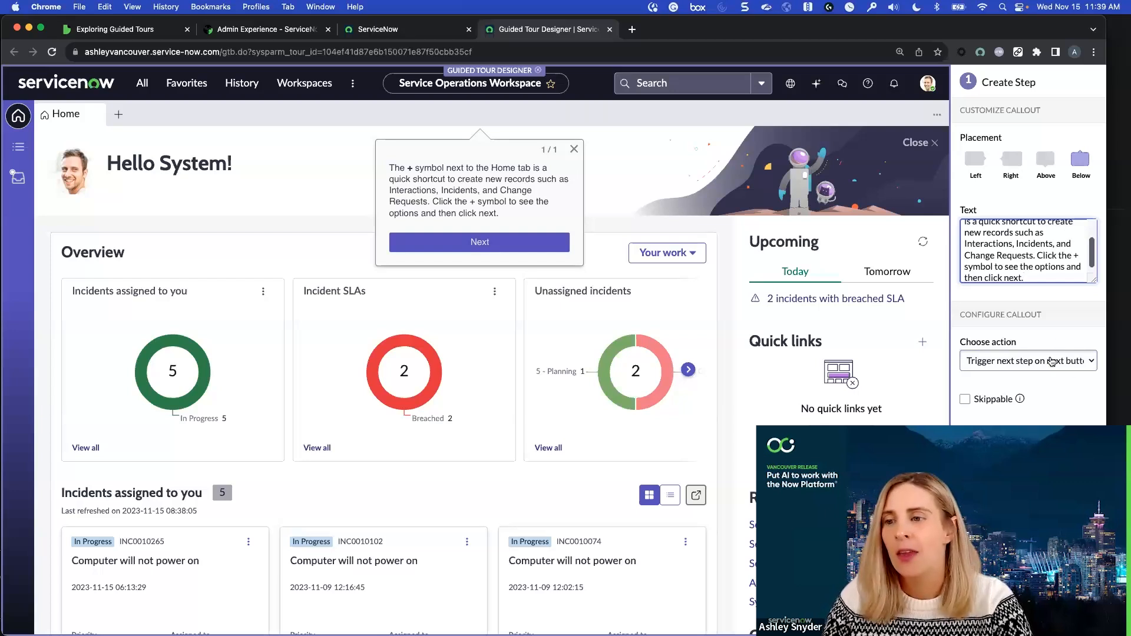
left_click(1053, 360)
left_click(1066, 399)
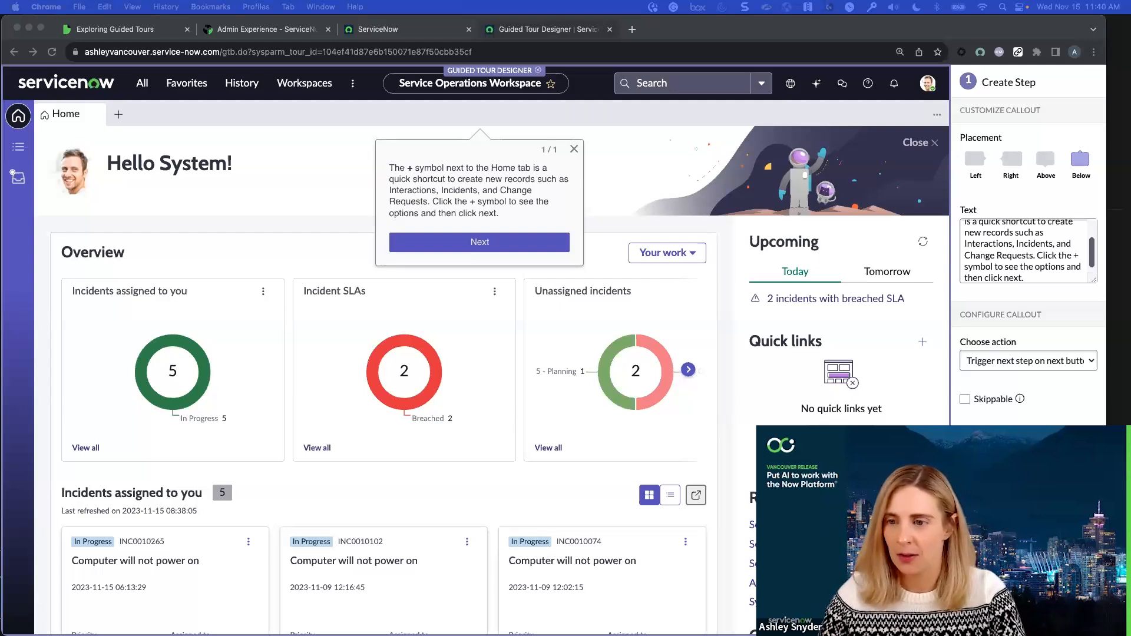
left_click(1071, 619)
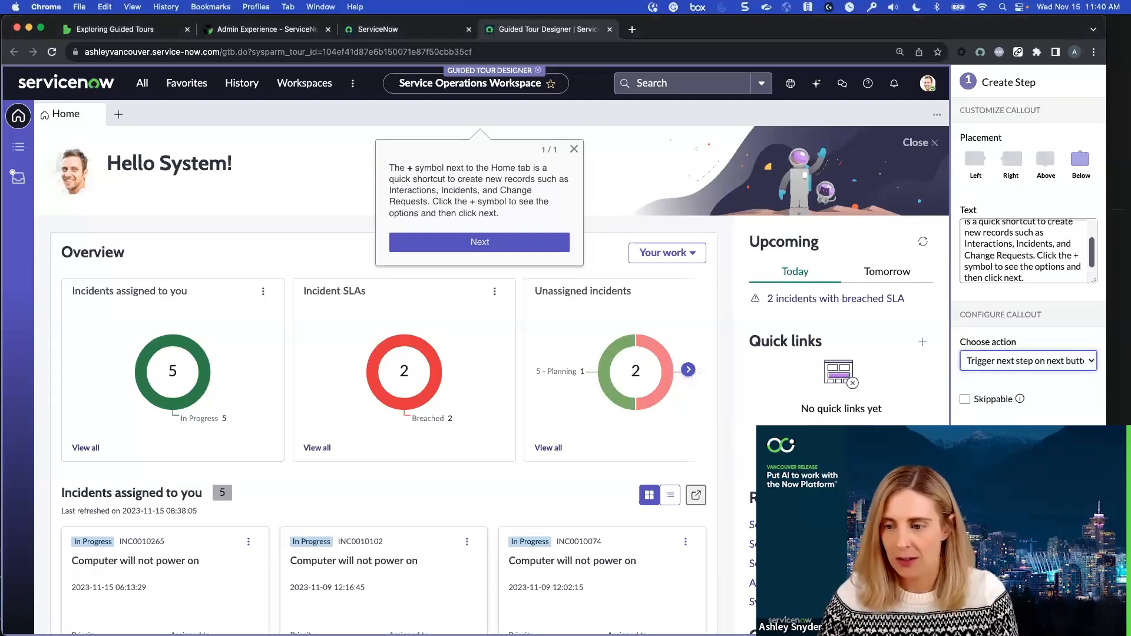
left_click(1071, 618)
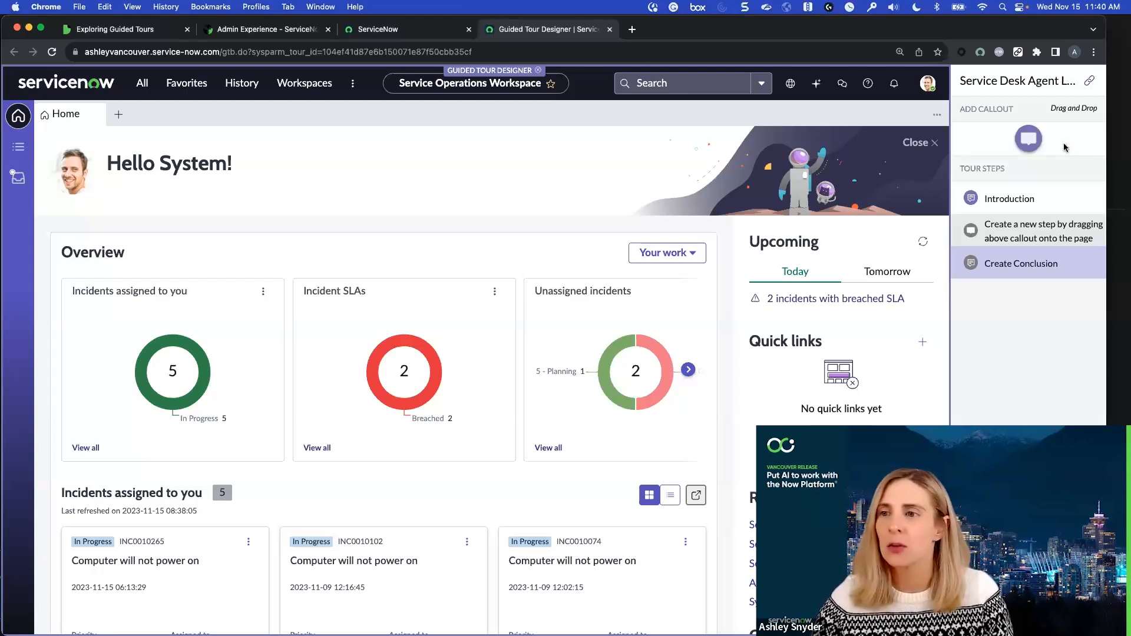
Add a skippable callout to the greeting banner explaining the Banner section's greeting and on-call information, and save it
left_click_drag(1030, 138, 175, 170)
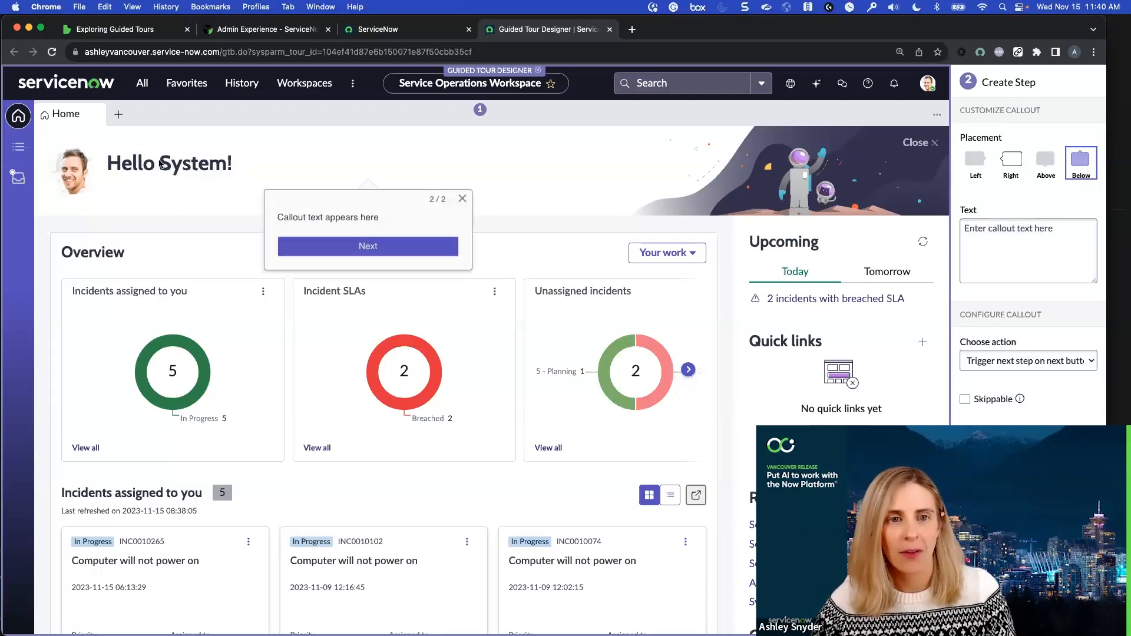
left_click(1017, 245)
type("The <strong>Banner</strong> section displays a greeting to you. If you're on call, you'll see information relating to when you're on call here as well.")
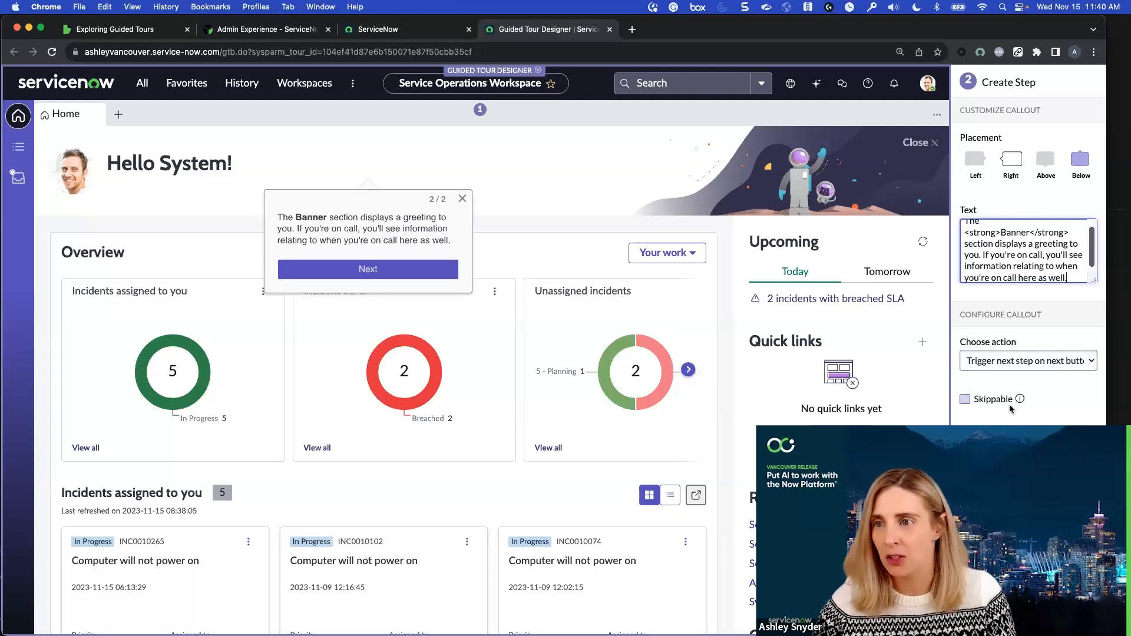
left_click(965, 399)
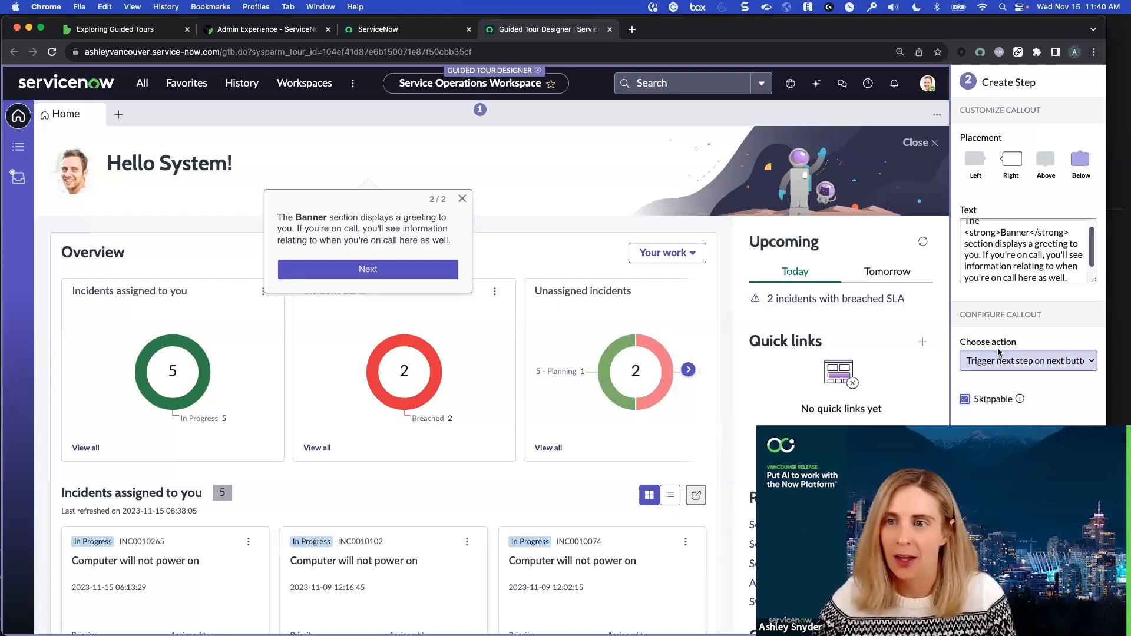
left_click(1073, 616)
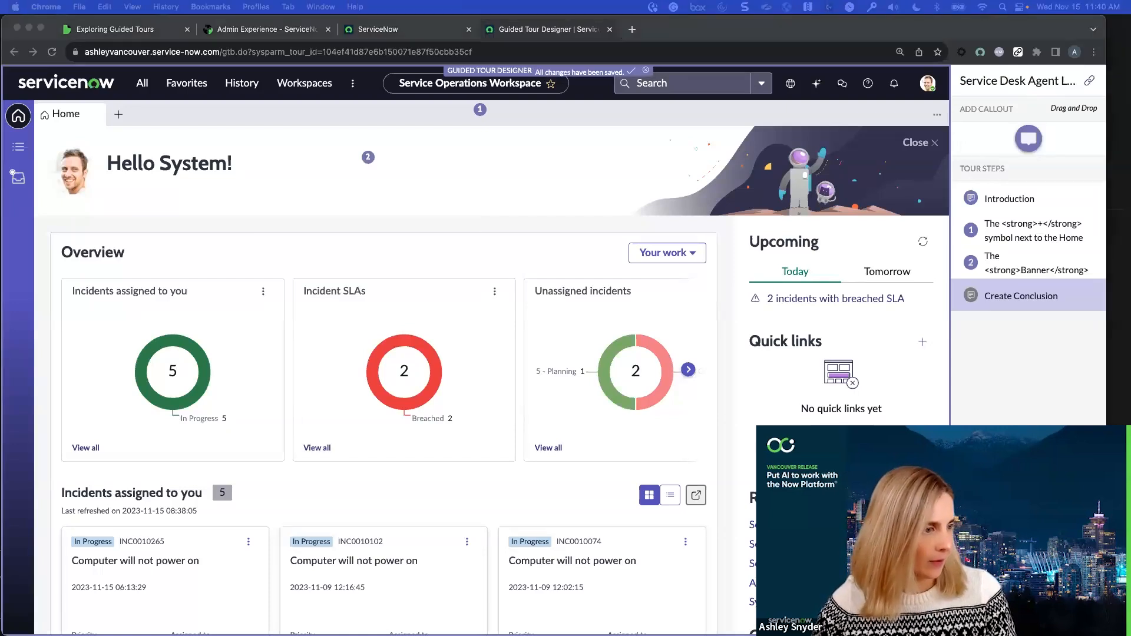
Close the greeting banner and add a saved callout beside the Overview heading explaining assigned tasks, SLAs and the your-work/team's-work toggle
left_click(916, 142)
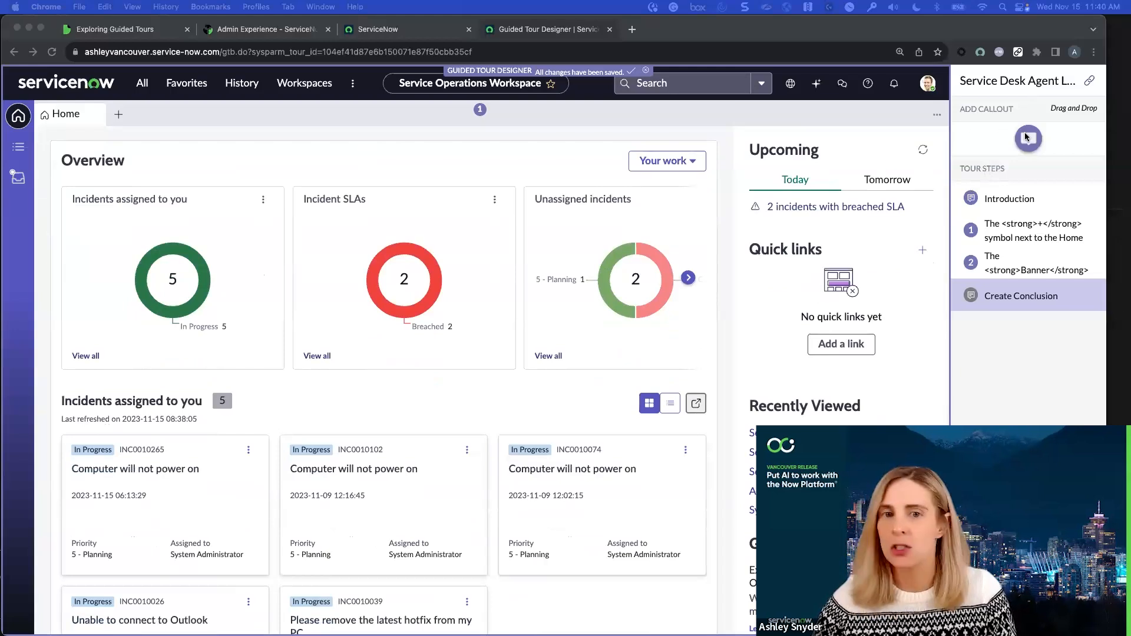
left_click(1031, 144)
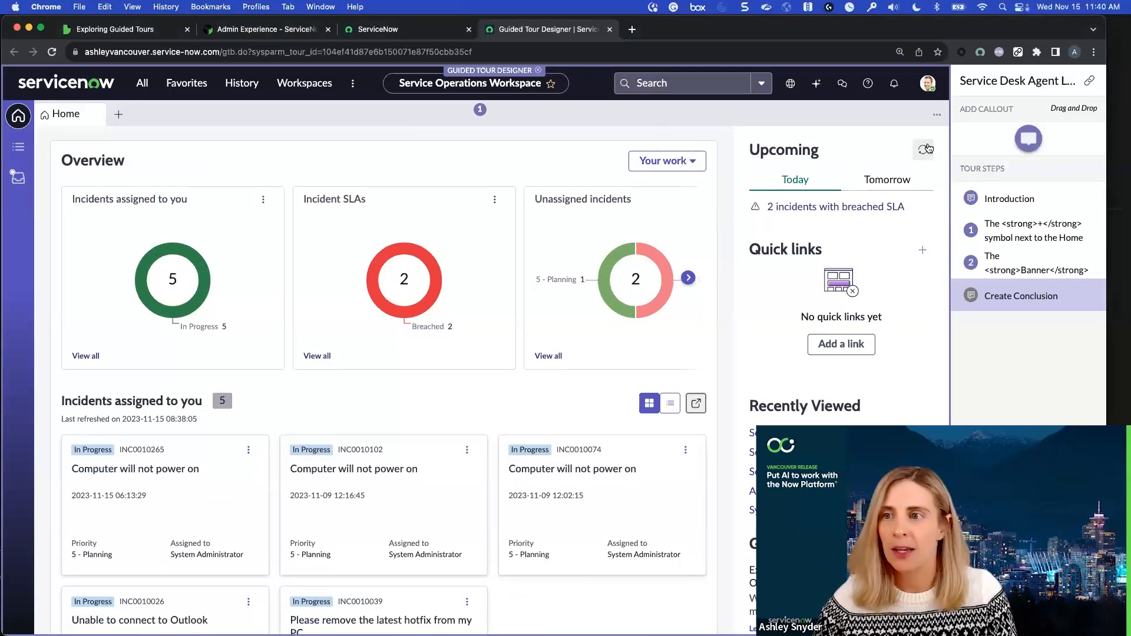
left_click_drag(1029, 139, 112, 170)
left_click(1038, 257)
type("The <strong>Overview</strong> section shows tasks assigned to you such as your incidents and their SLAs. You can toggle between your work and your team's work to assist your team in picking up unassigned tasks. Go ahead and toggle the charts to see the changes, then click <strong>Next</strong>.")
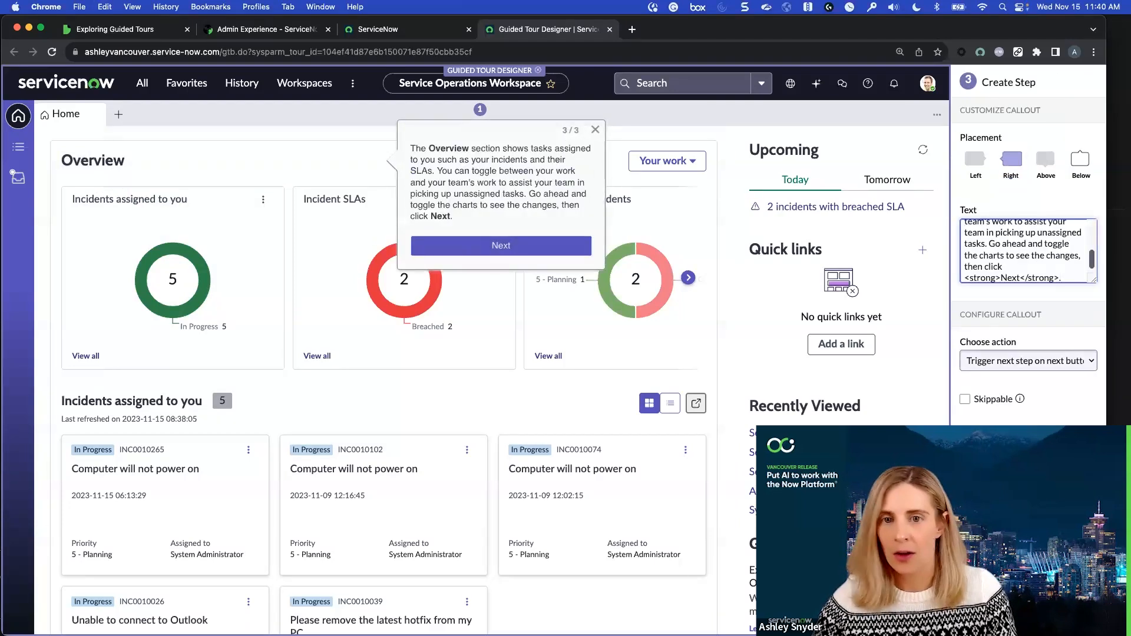
left_click(1073, 619)
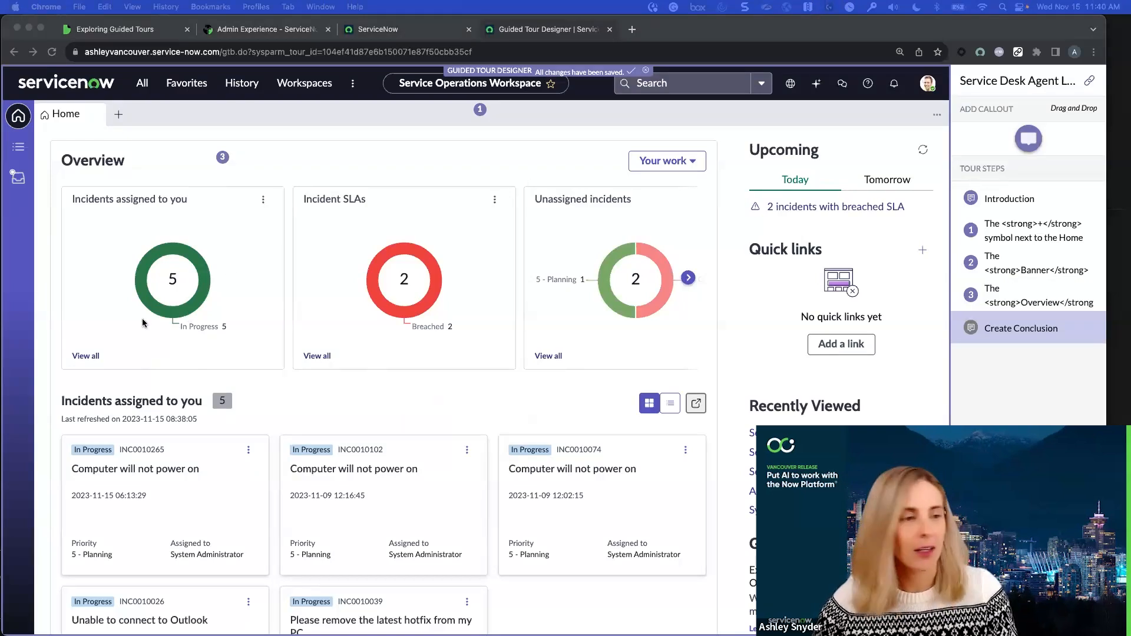
Add a callout to the Upcoming heading with text describing the Upcoming section
left_click_drag(1030, 139, 822, 155)
left_click(992, 255)
type("The <strong>Upcoming</strong> section will display time-sensitive information such as incidents that will breach or have breached, coaching/learning objectives that are due soon. You can toggle between Today and Tomorrow views.")
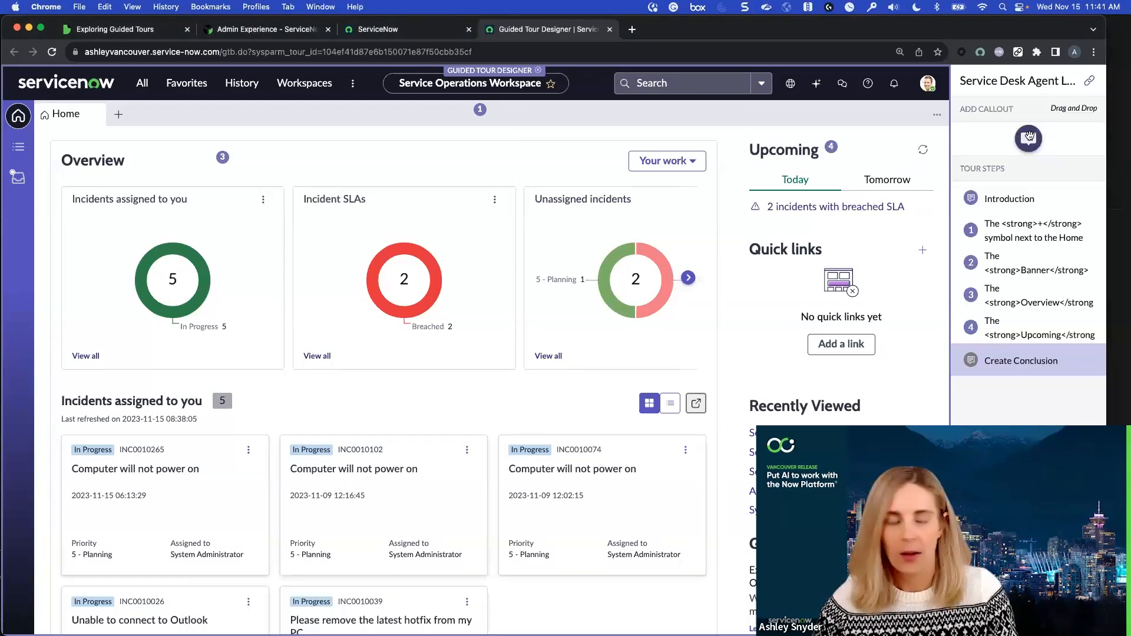
Add a callout to the Quick links heading about adding frequently used or helpful urls by clicking +, set its placement to Left, and save
left_click_drag(1028, 139, 813, 246)
left_click(1074, 250)
type("You can easily add any frequently used or helpful urls in the <strong>Quick Links</strong> section by clicking +.")
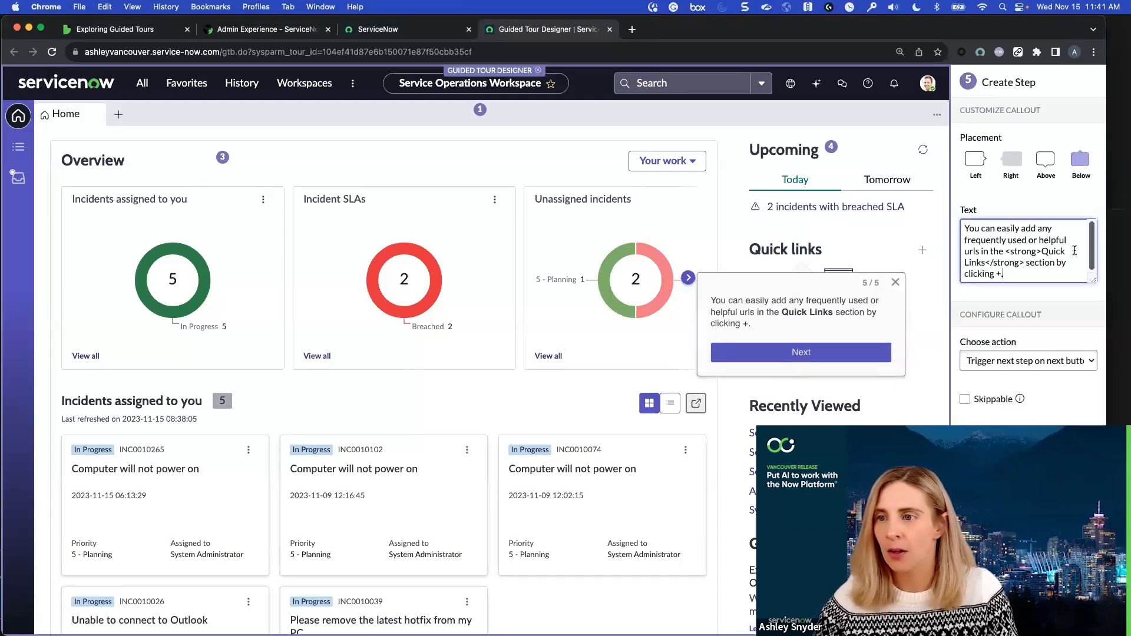
left_click(975, 160)
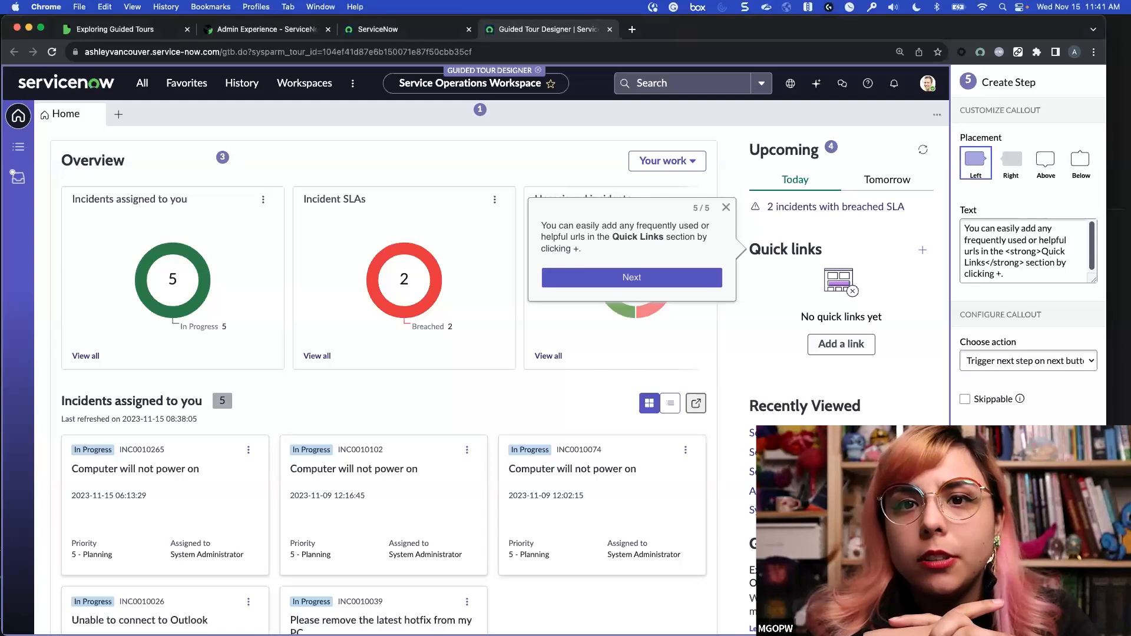
left_click(1075, 616)
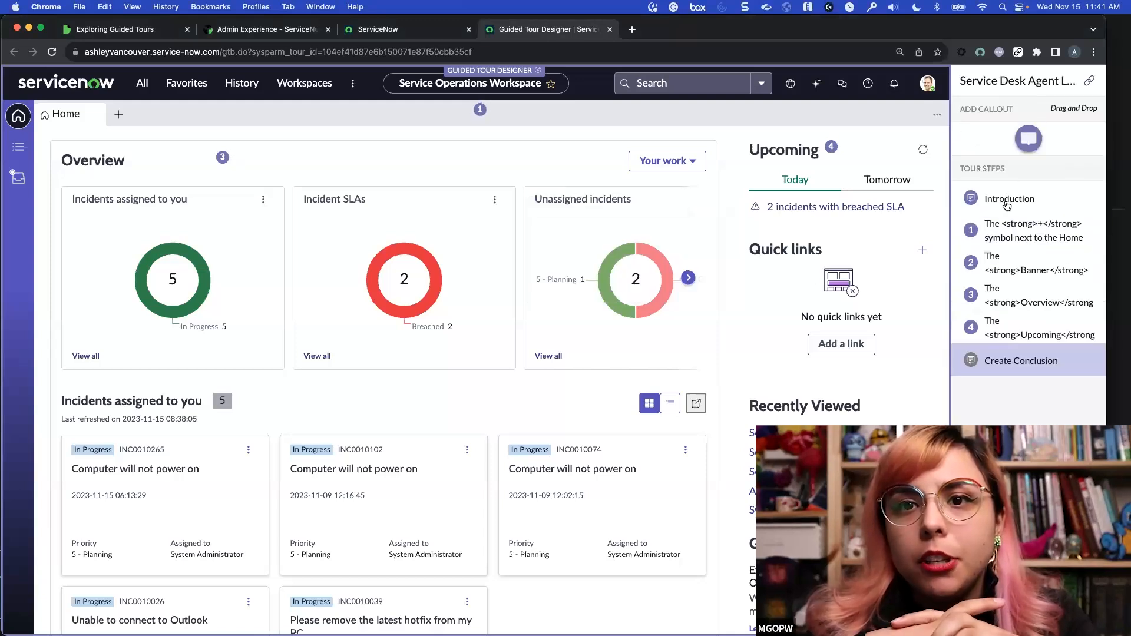
Add a callout to the Recently Viewed heading saying it shows recently viewed items, similar to the History menu item, and save it
scroll(840, 365, "down", 1)
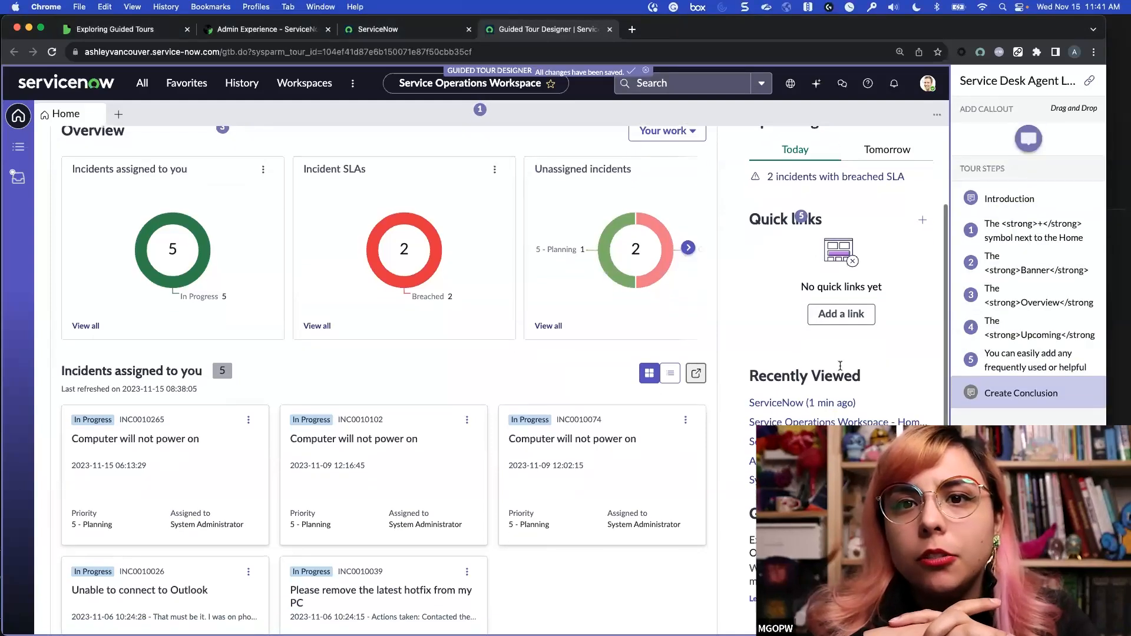
left_click_drag(1028, 139, 829, 374)
left_click(1032, 243)
type("The <strong>Recently Viewed</strong> section will display what you've viewed recently, similar to the History menu item on the navigation header.")
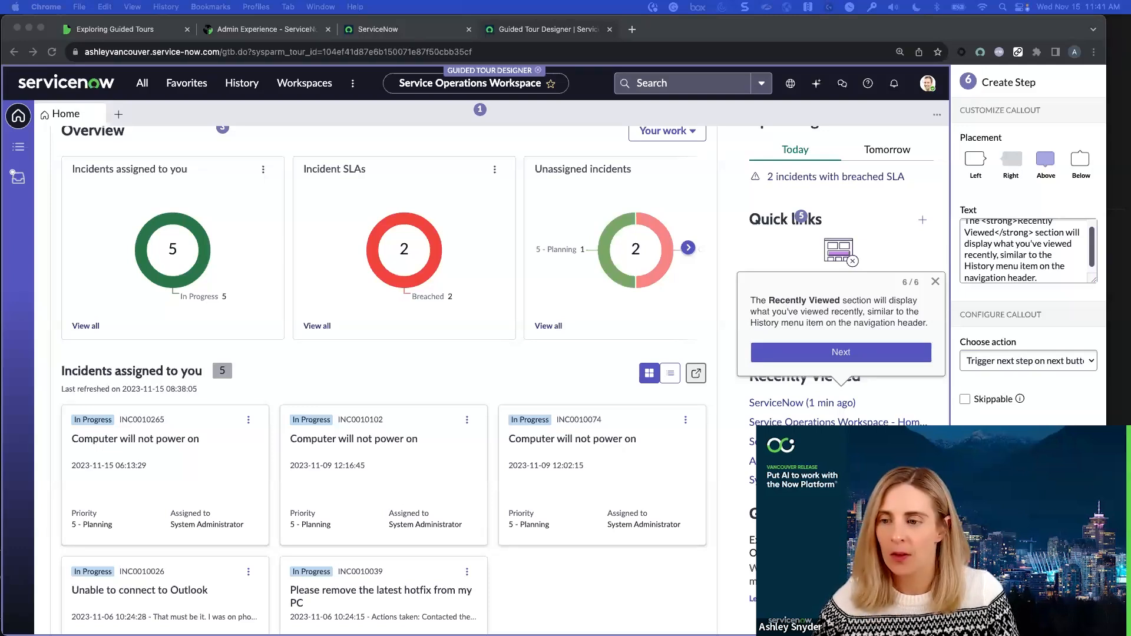
key("super+Tab")
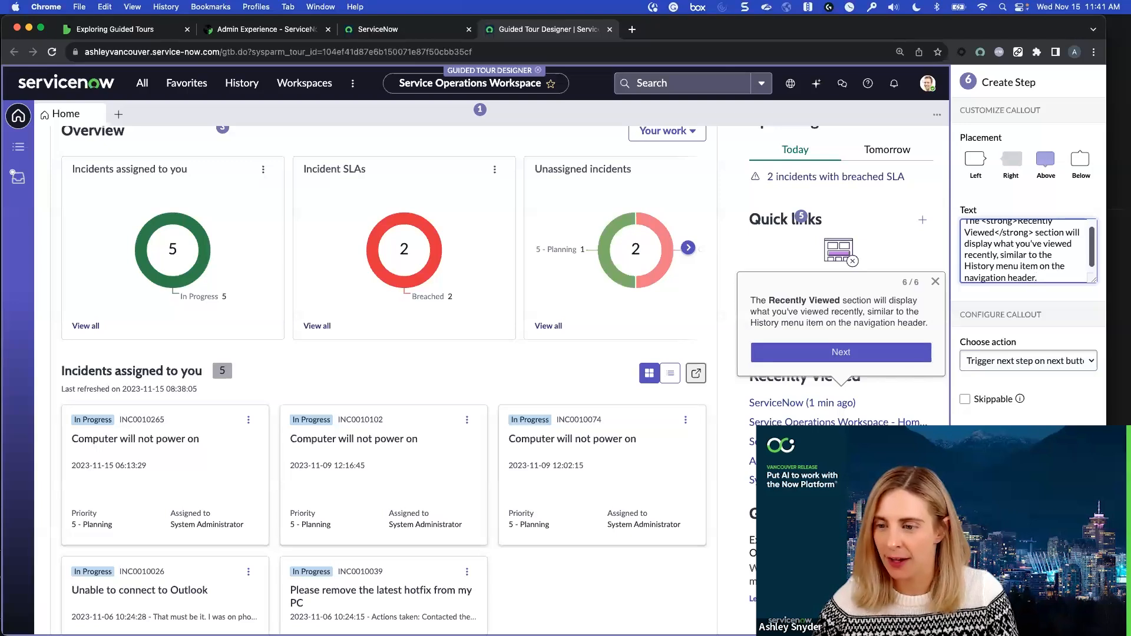
left_click(1076, 616)
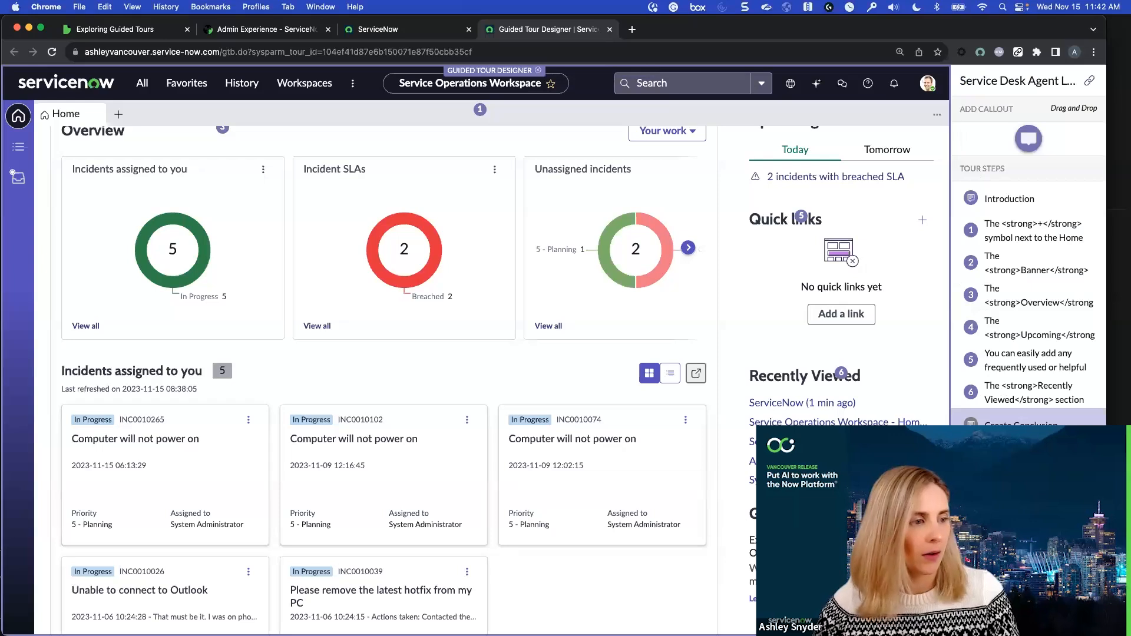
Add a conclusion congratulating the agent on completing the tour and explaining how to relaunch it from the Help (?) icon, and save it
key("super+Tab")
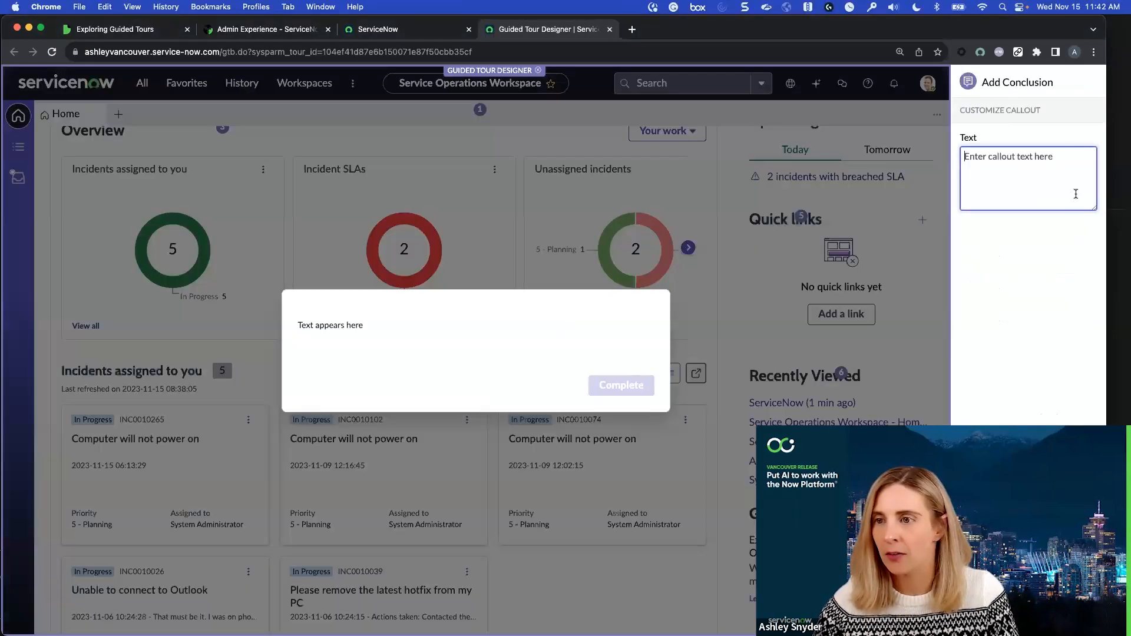
type("Congratulations! You have completed the tour of your landing page in the <strong>Service Operations Workspace</strong>! If you need to revisit this tour, you can click the Help (?) icon in the navigation menu to launch this tour at any time.")
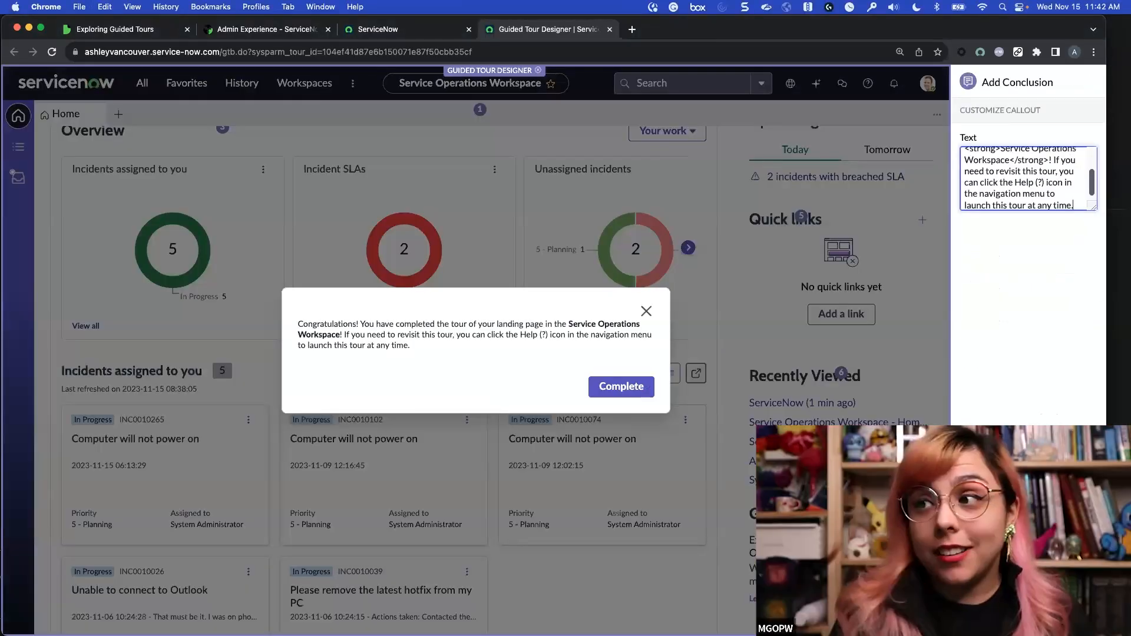
left_click_drag(1092, 207, 1099, 393)
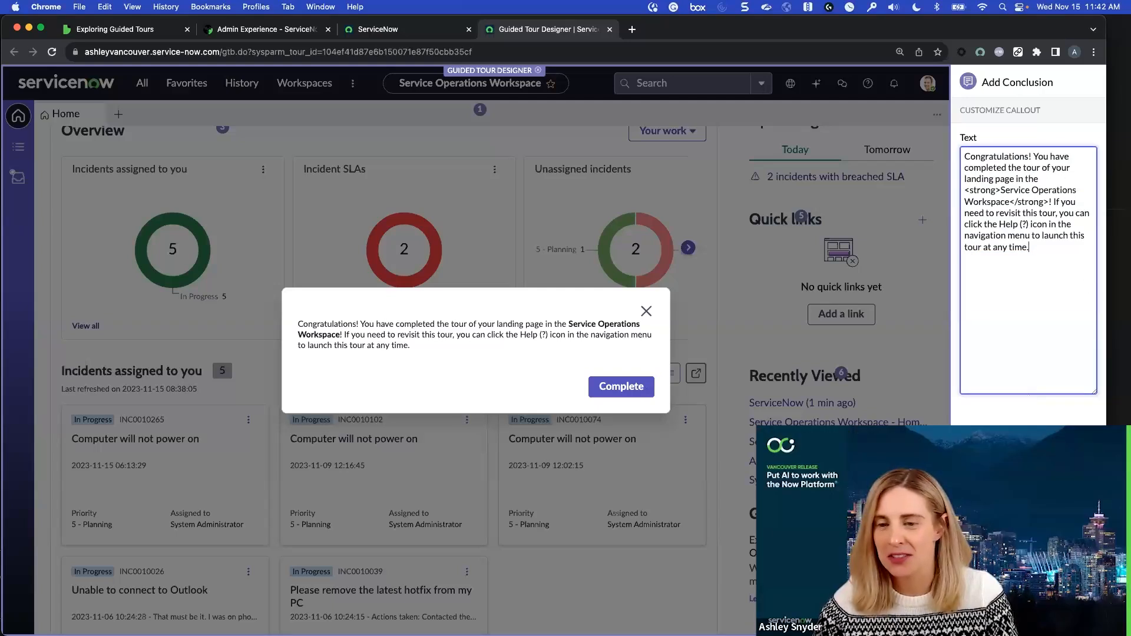
left_click(1067, 615)
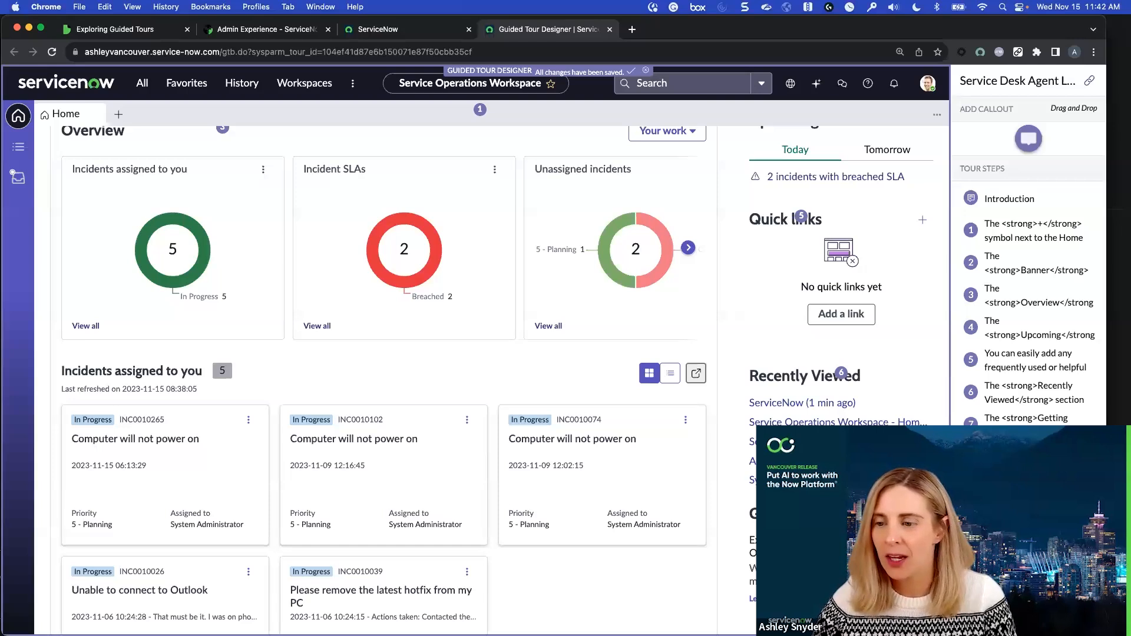
Publish the service desk agent landing page tour, confirm the publication, and close the tour designer
scroll(660, 391, "up", 3)
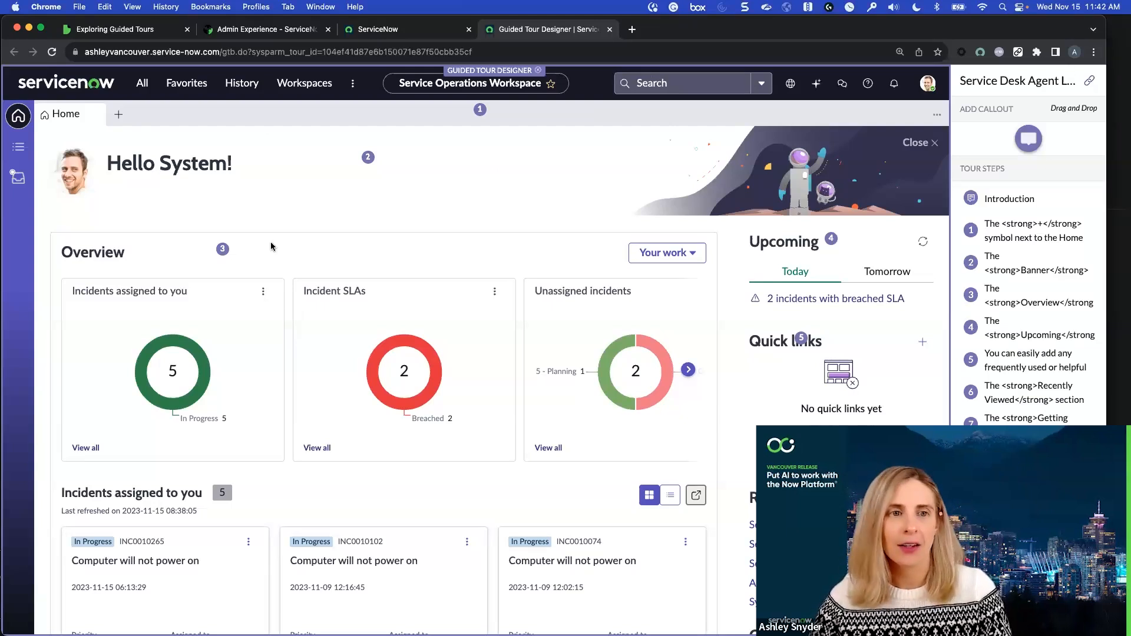
left_click(1088, 84)
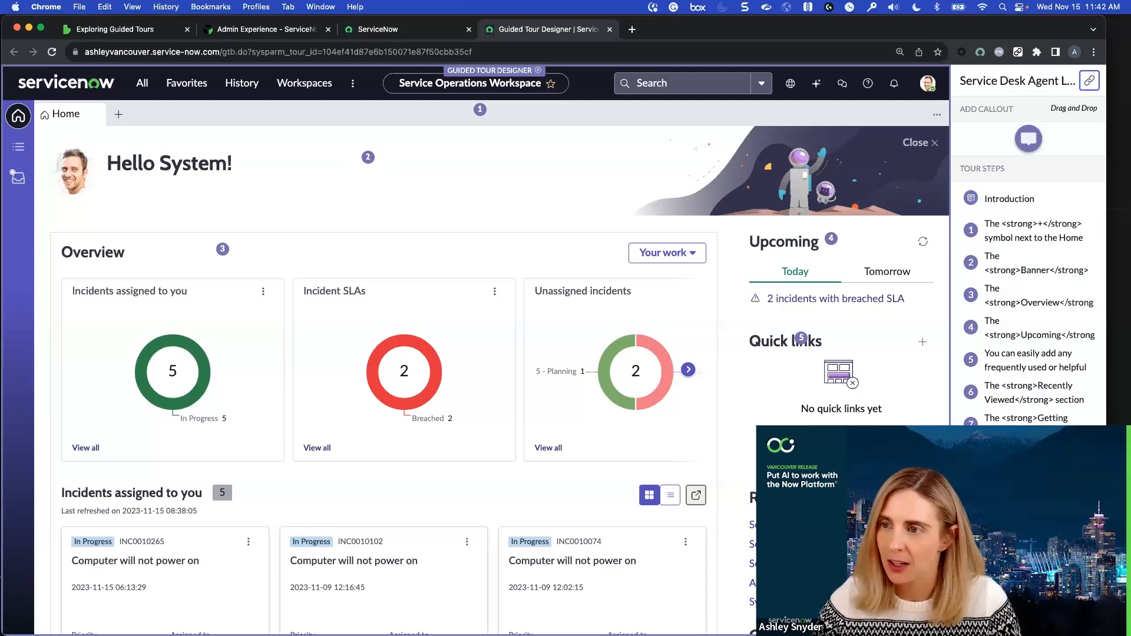
left_click(1060, 615)
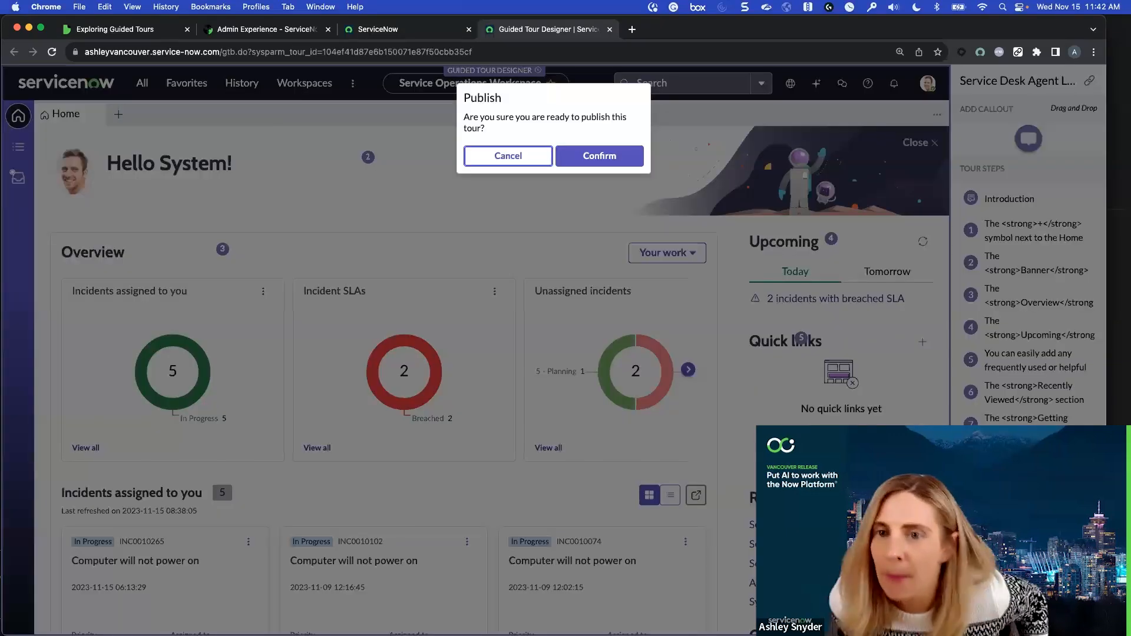
left_click(616, 162)
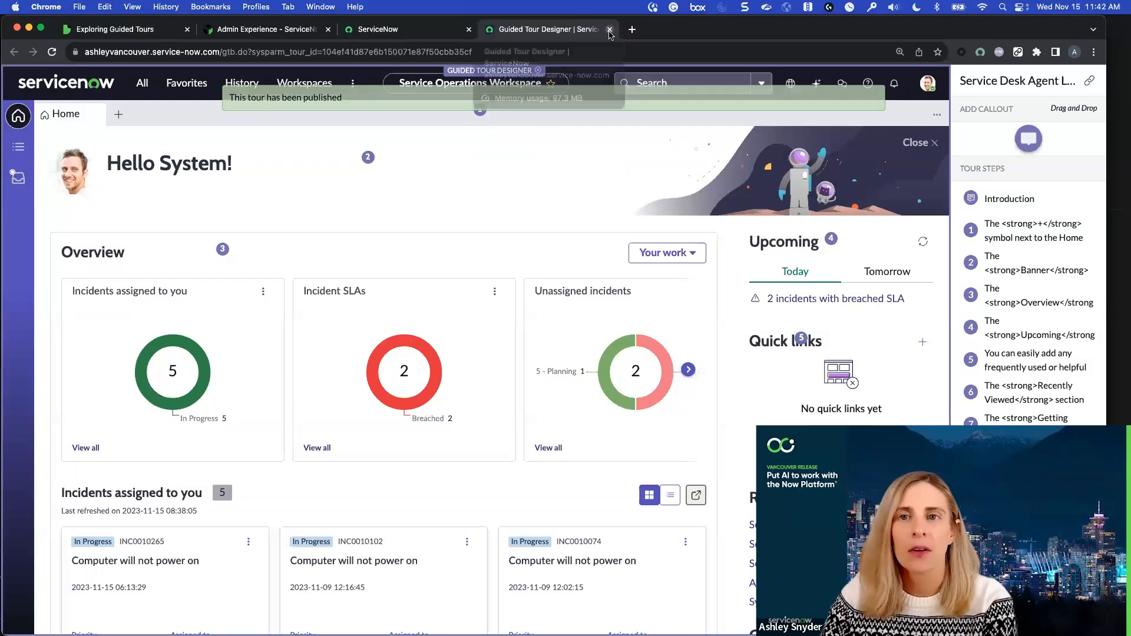
left_click(610, 29)
Return to the instance home page, reload it, and open the Service Operations Workspace
left_click(95, 74)
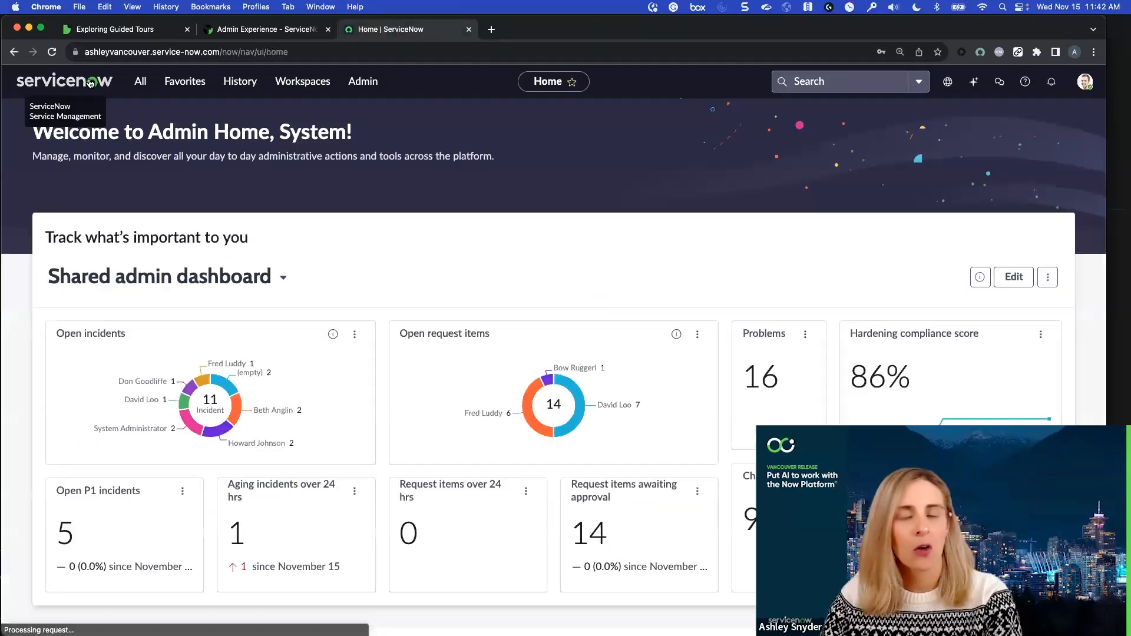
left_click(52, 52)
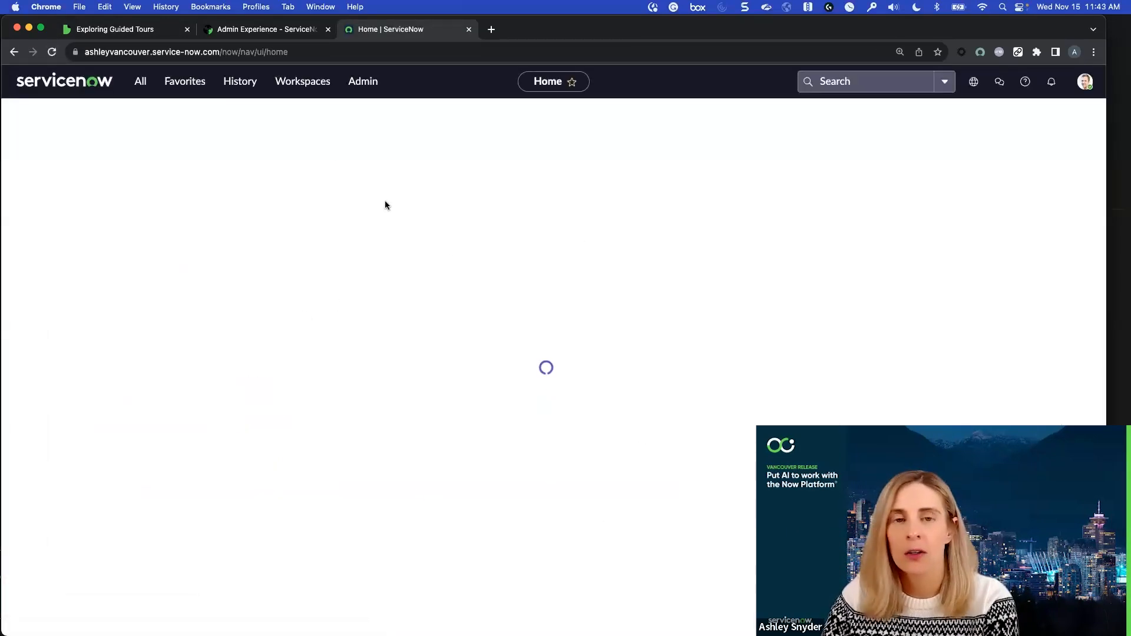
left_click(316, 85)
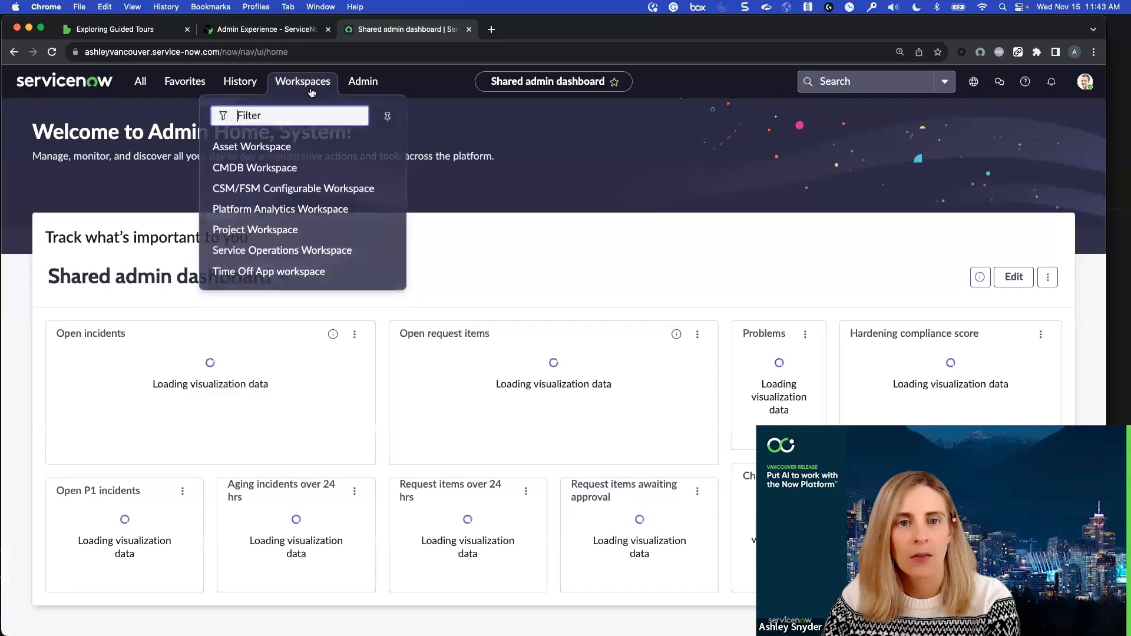
left_click(305, 249)
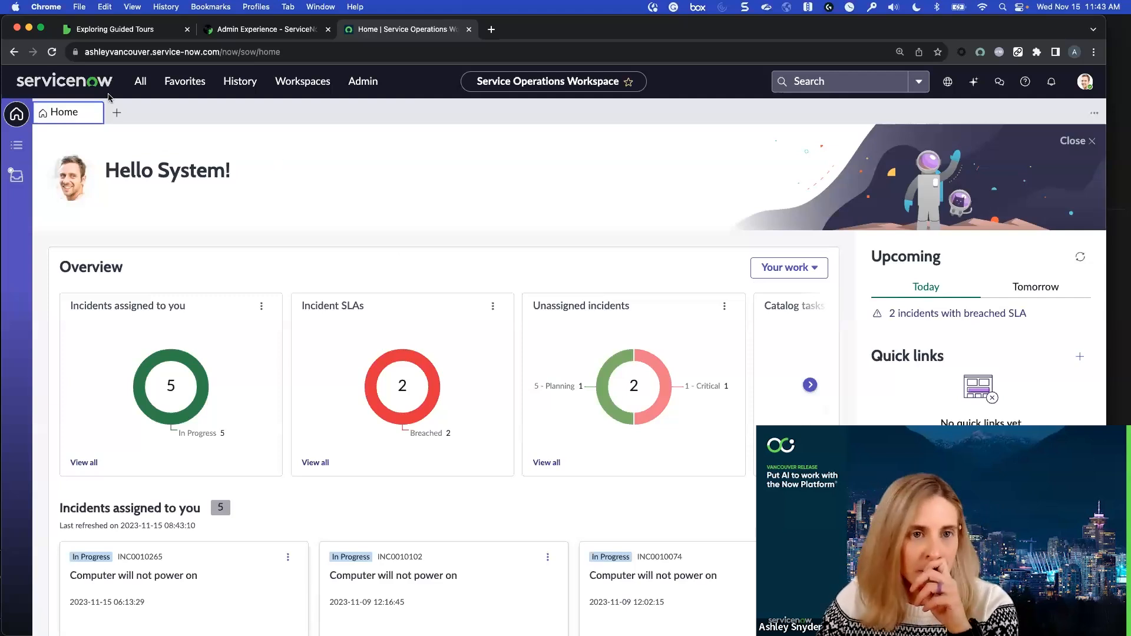
Look up the guided tour auto launch configuration and review the tours available for the now/sow/home page
left_click(146, 90)
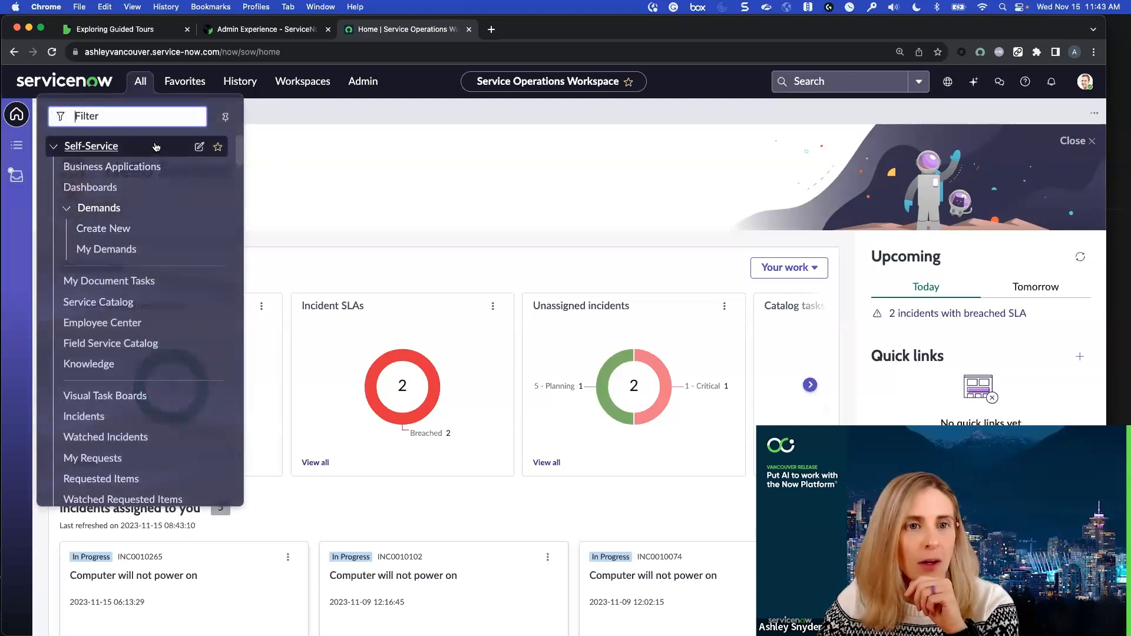
type("guided tour")
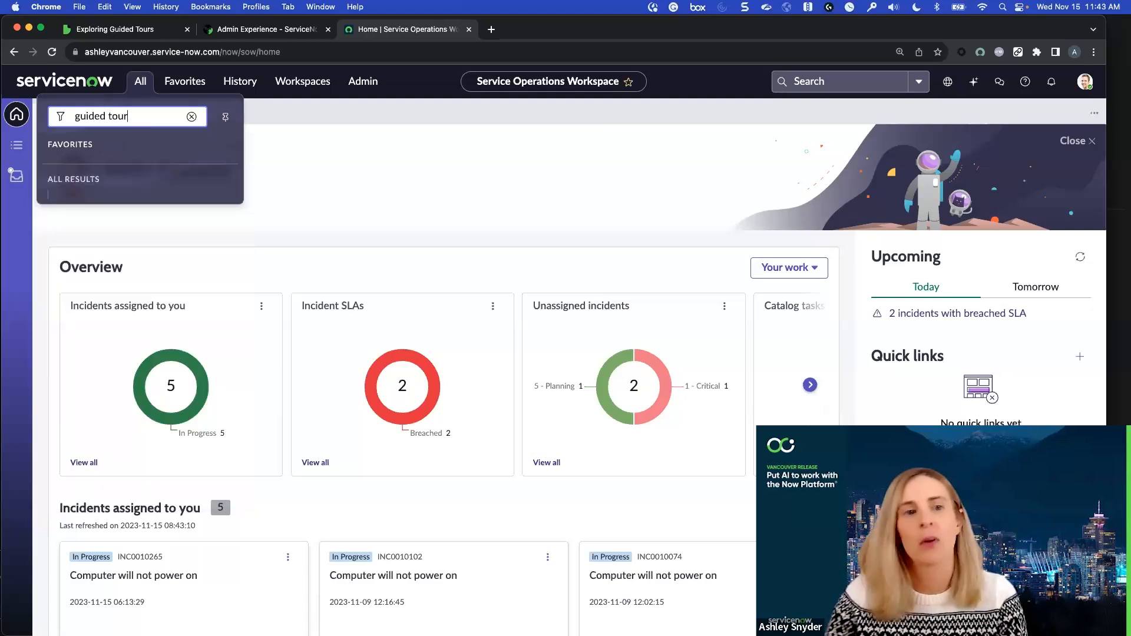
left_click(115, 227)
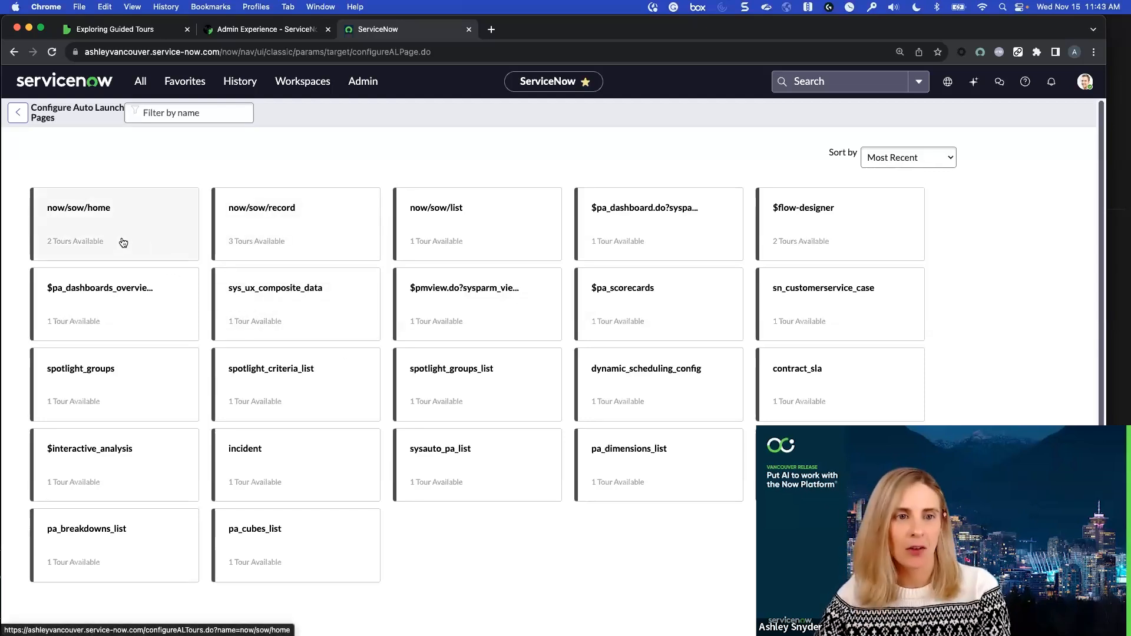
left_click(147, 241)
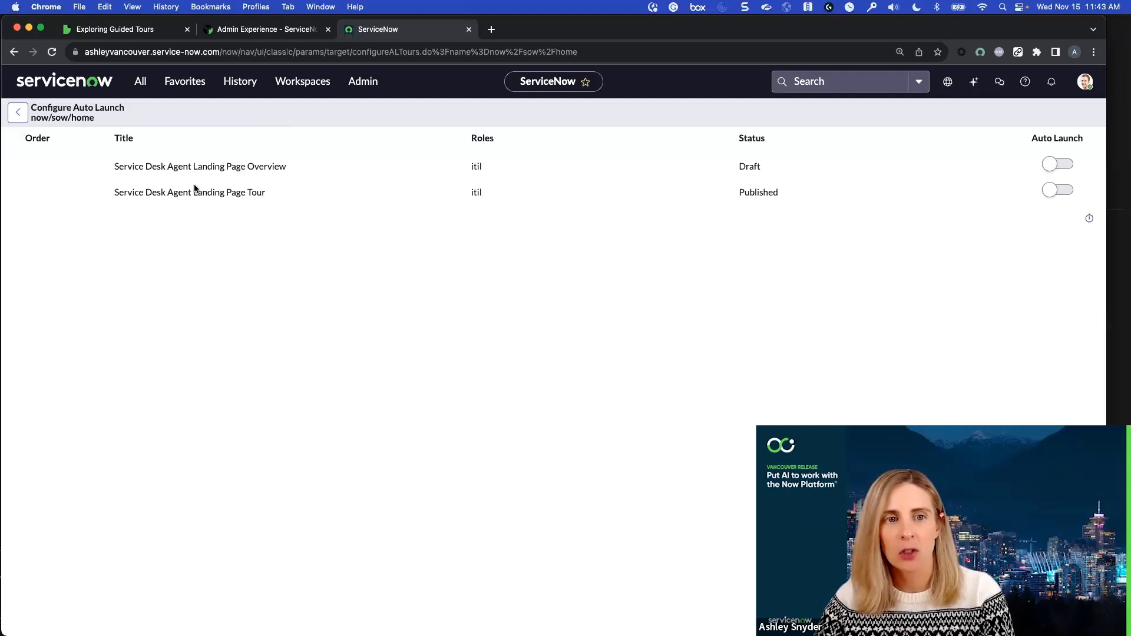
left_click(17, 116)
Reopen the Service Operations Workspace and begin the landing page tour from its Help content
left_click(306, 83)
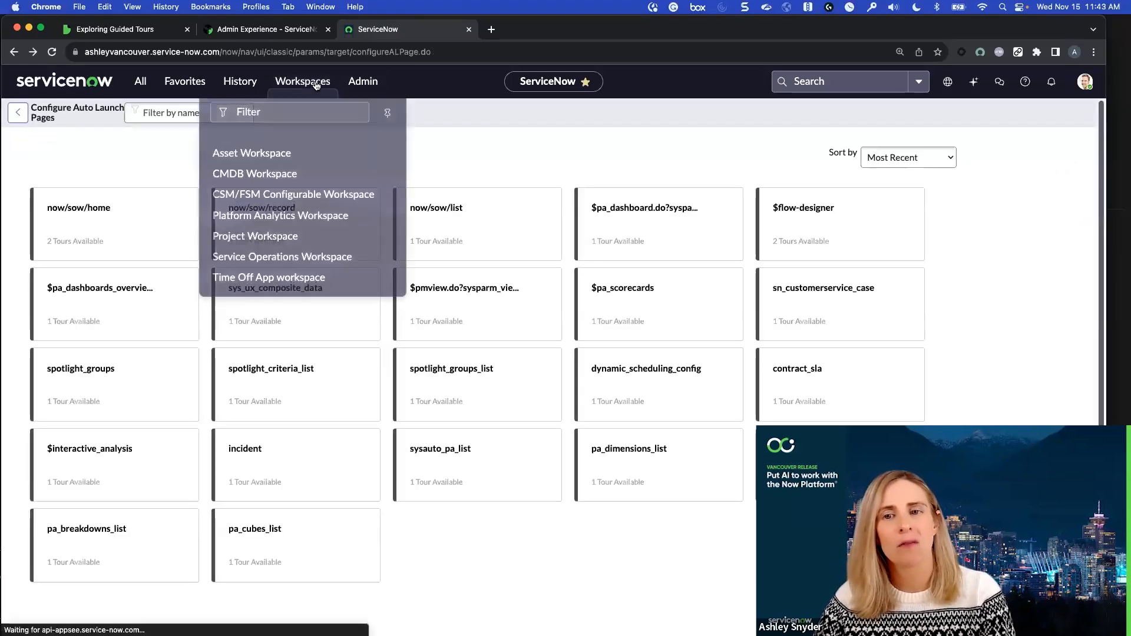
left_click(355, 248)
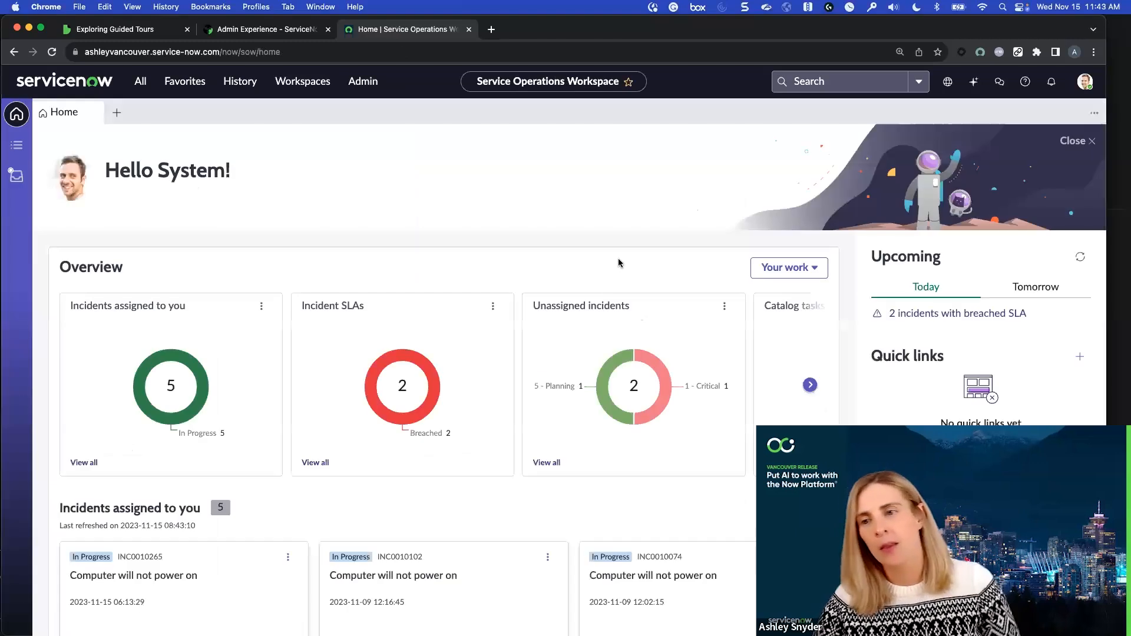
left_click(1033, 86)
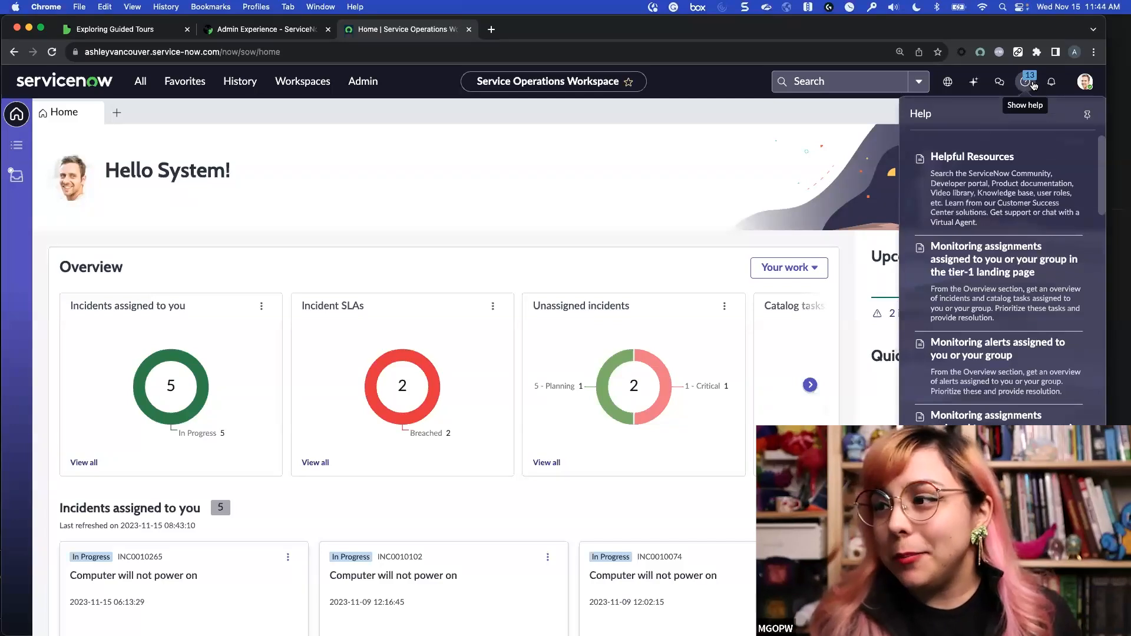
scroll(1022, 183, "down", 15)
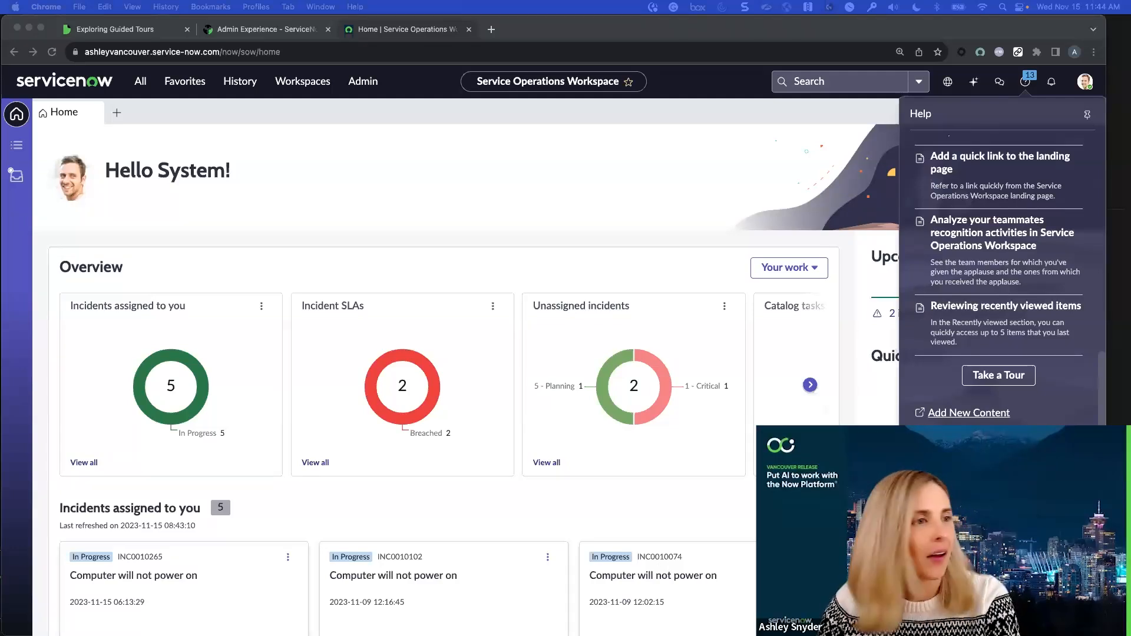
mouse_move(342, 635)
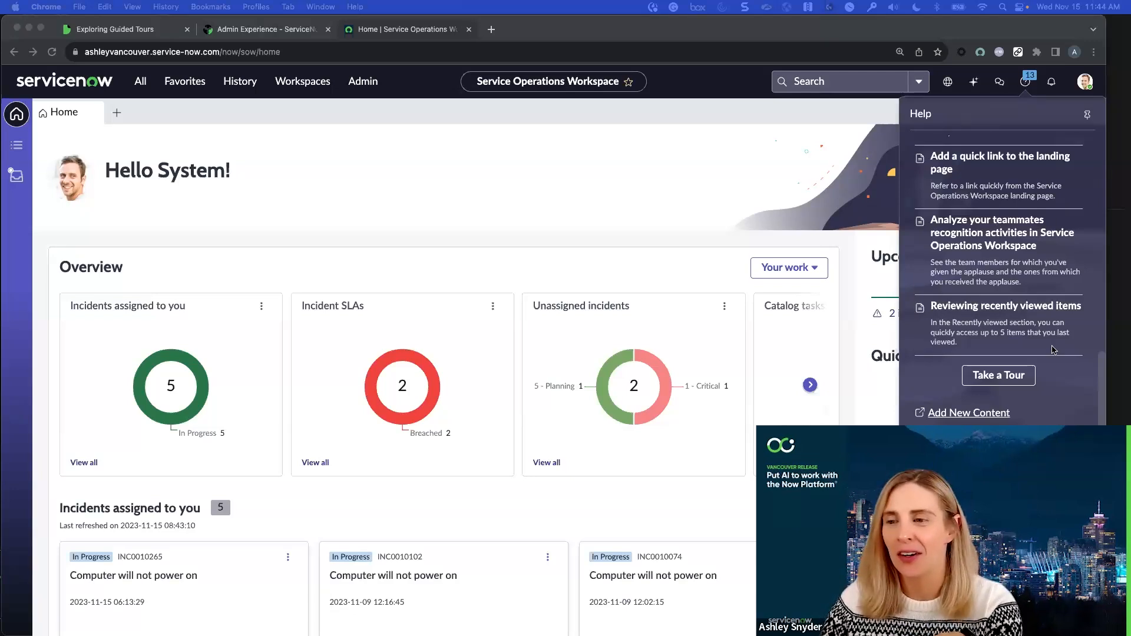
left_click(1001, 376)
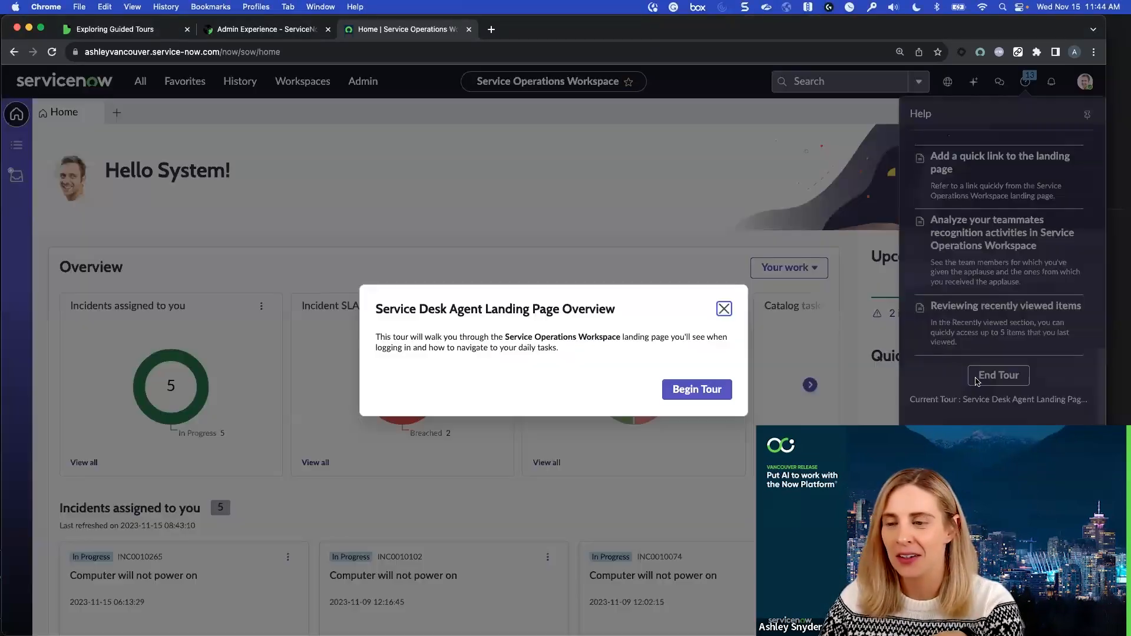
left_click(710, 391)
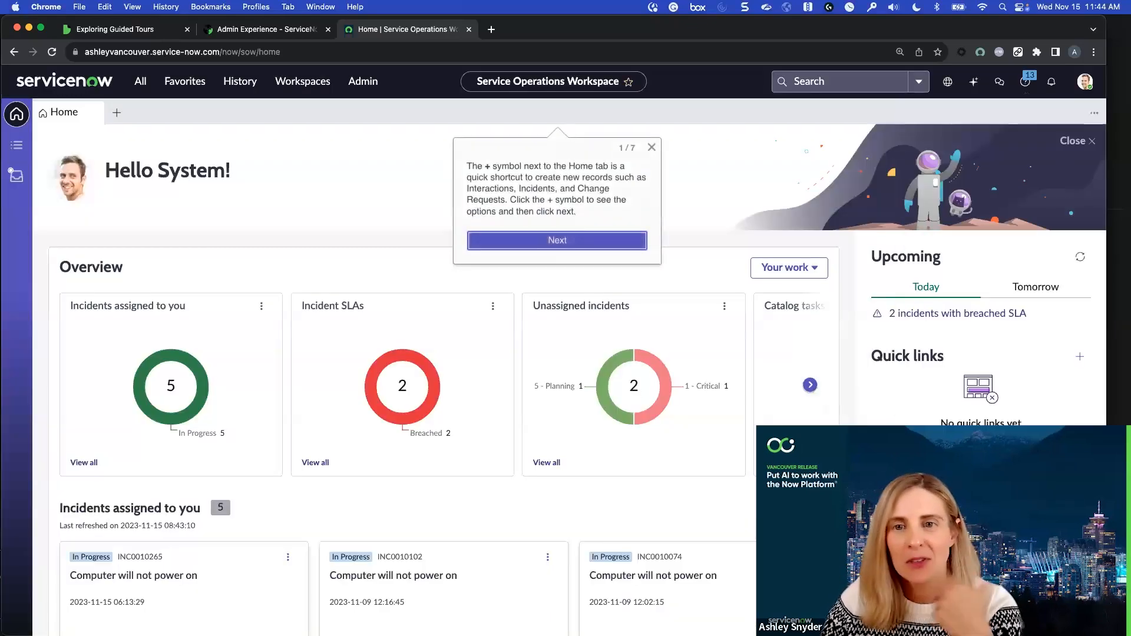
Advance through all seven tour callouts to check their text and placement, and close the conclusion message
left_click(563, 245)
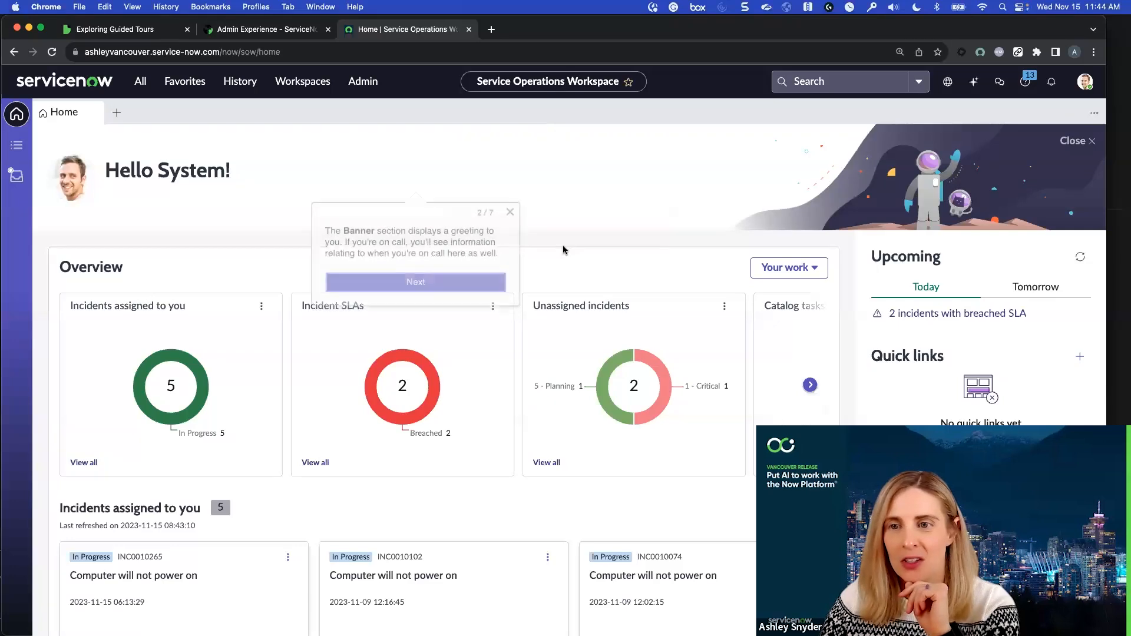
left_click(440, 279)
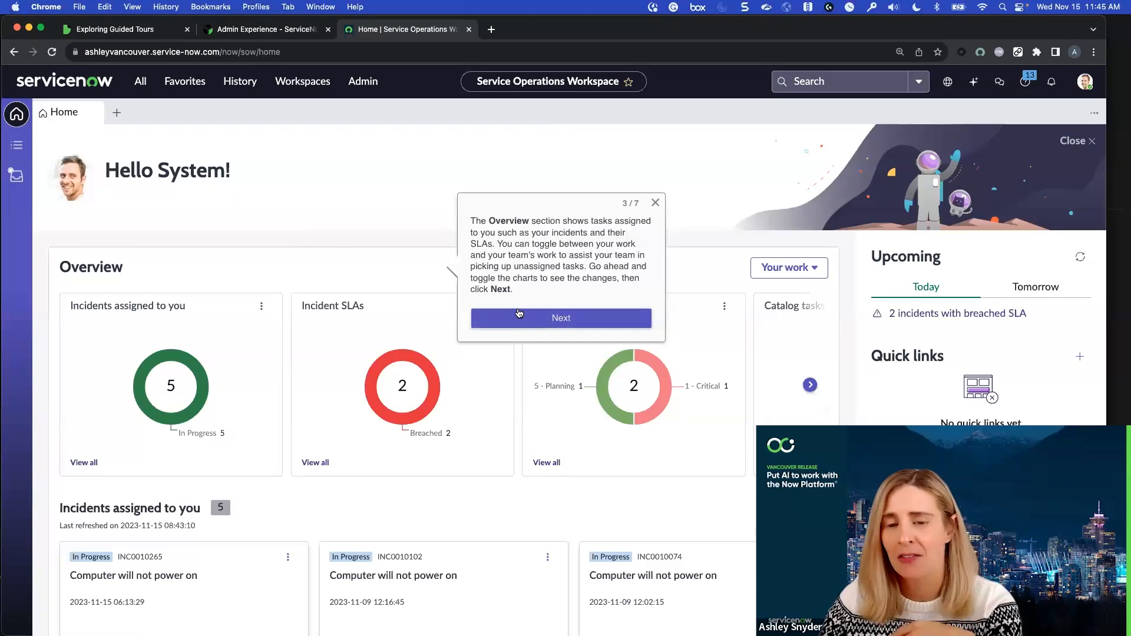
left_click(519, 313)
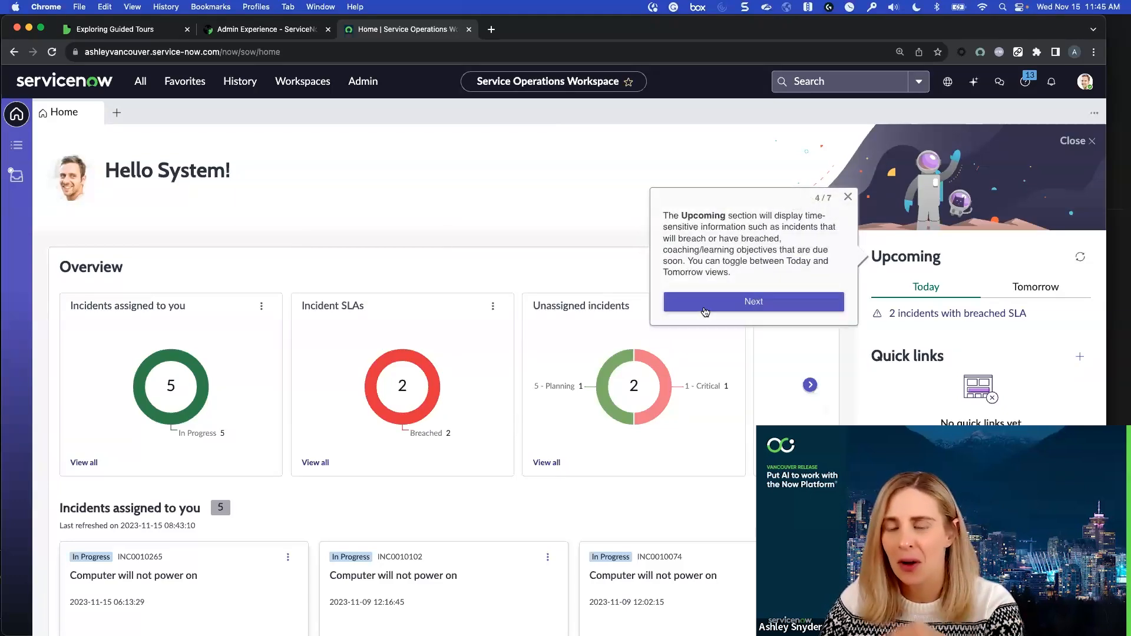
left_click(704, 306)
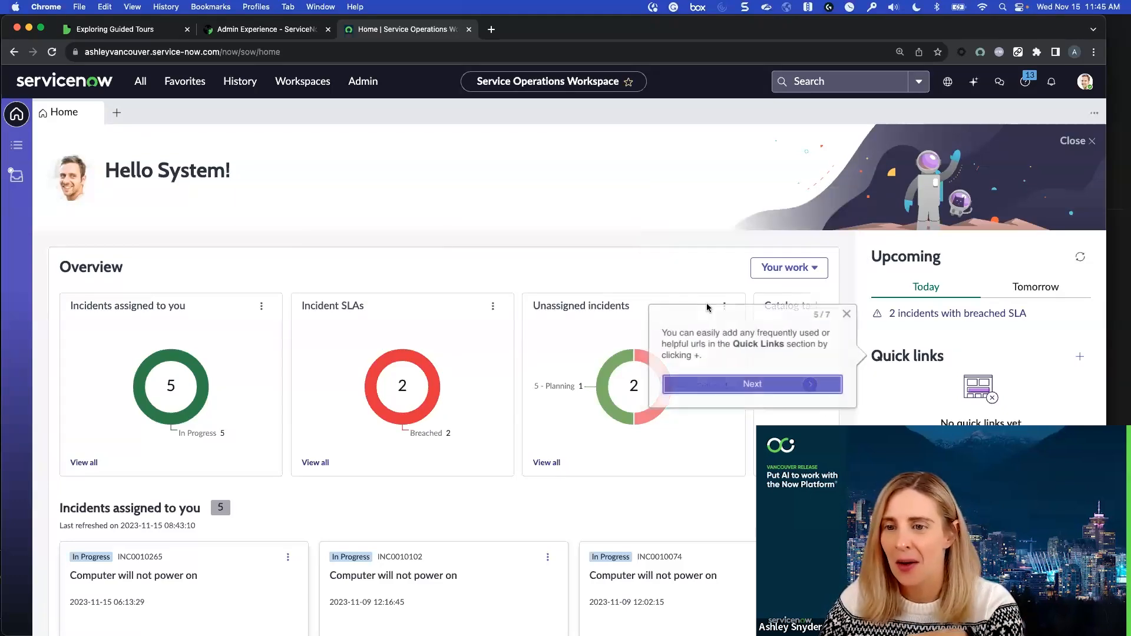
left_click(739, 382)
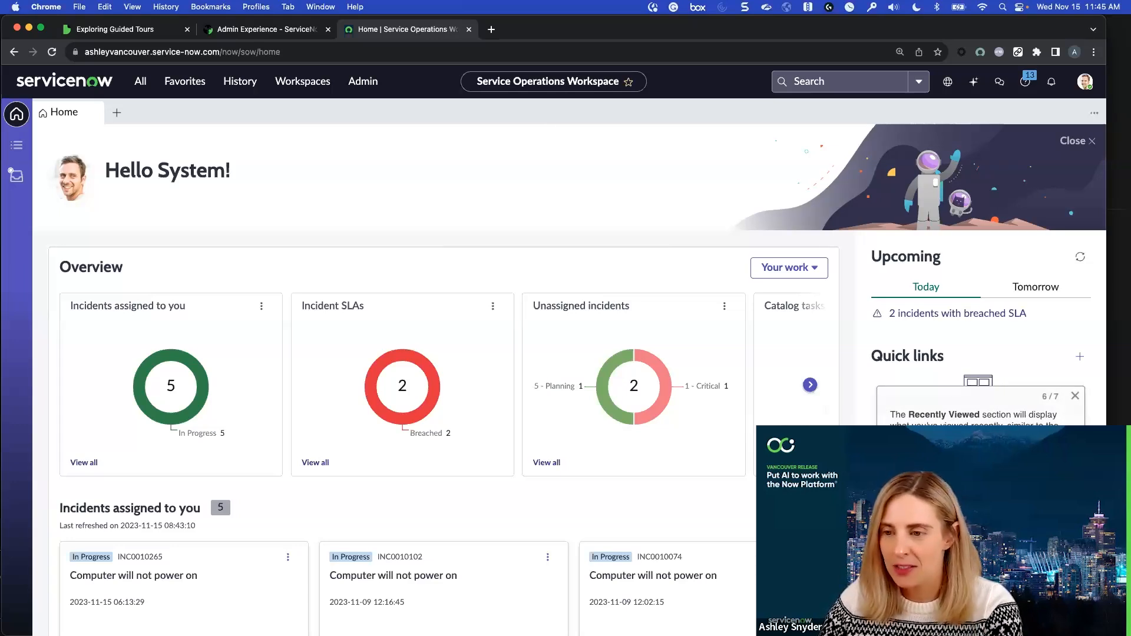
left_click(981, 467)
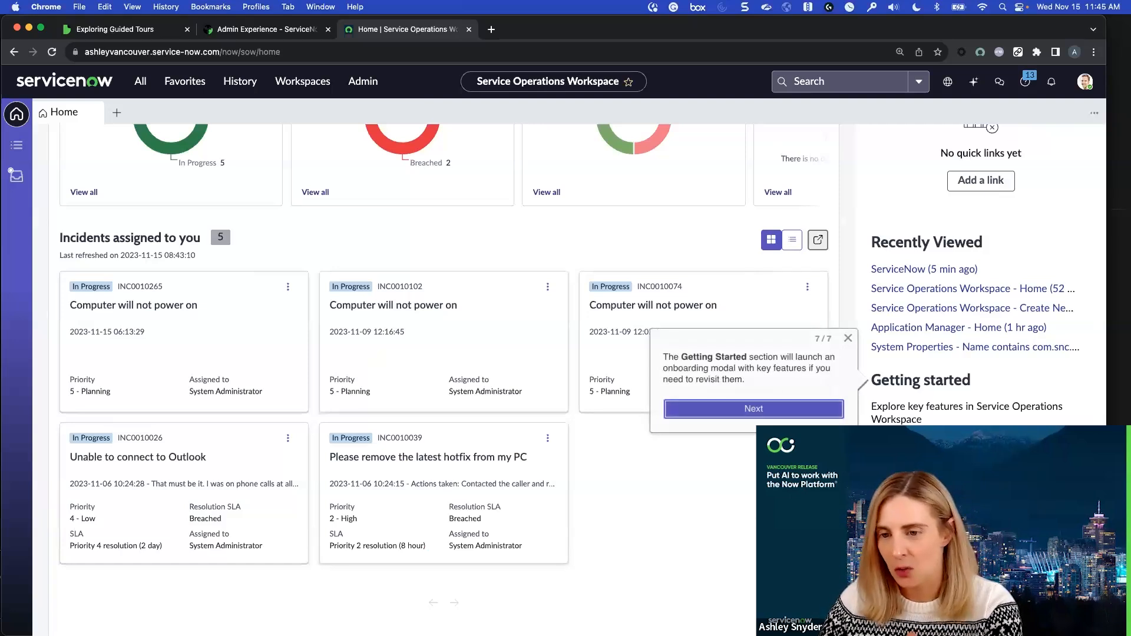
left_click(767, 411)
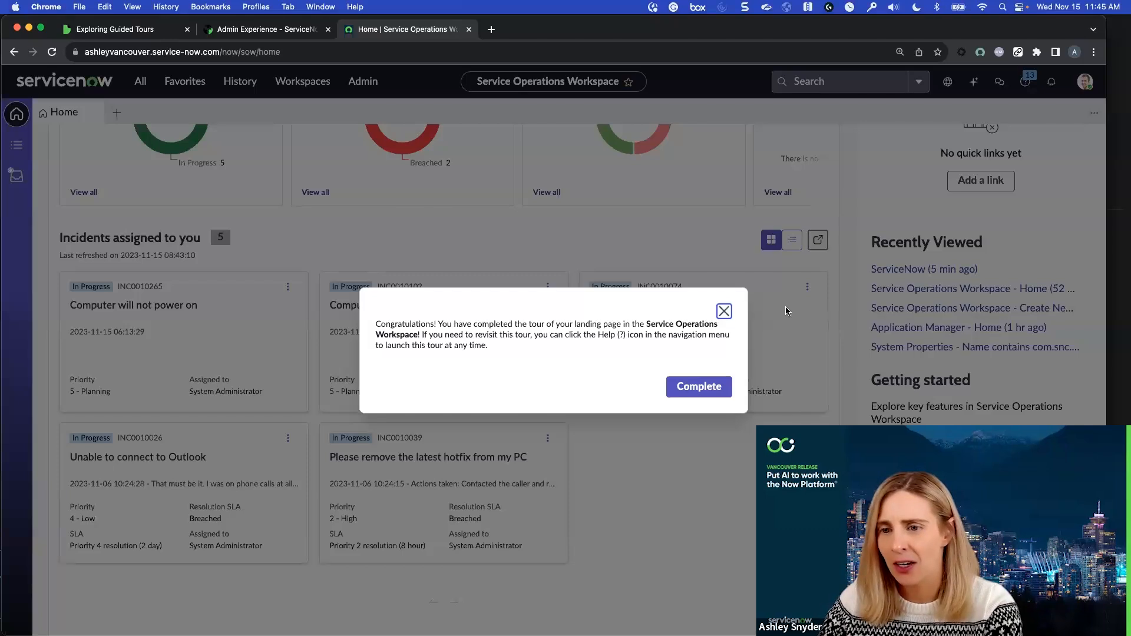
left_click(724, 311)
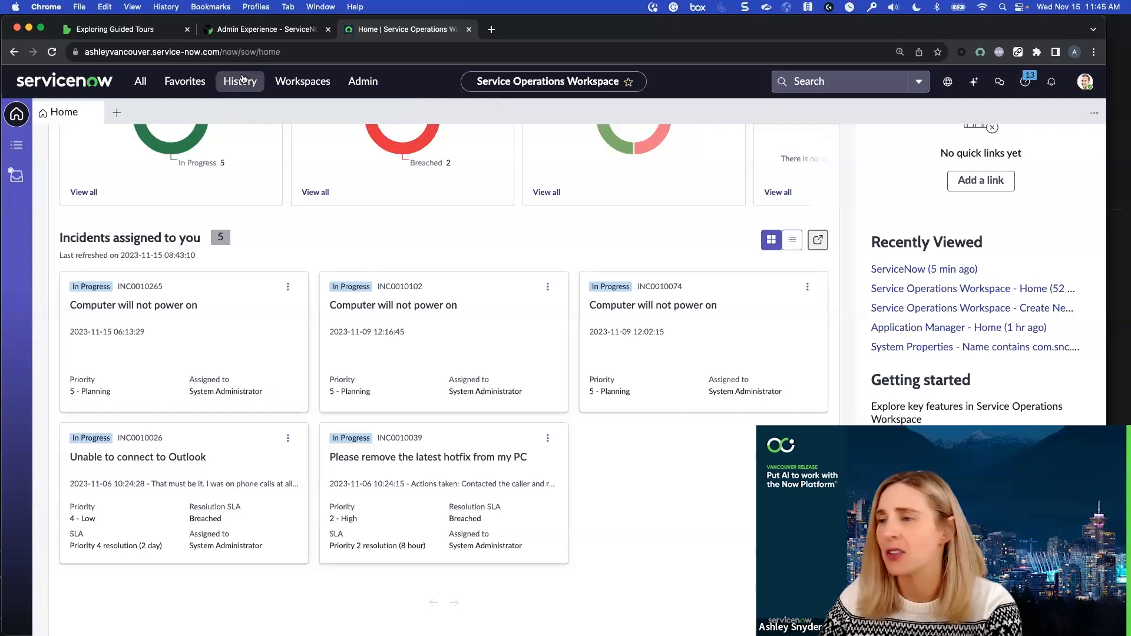
Find the Service Desk Agent Landing Page Tour in the guided tours list and open it for editing in the designer
scroll(646, 468, "up", 3)
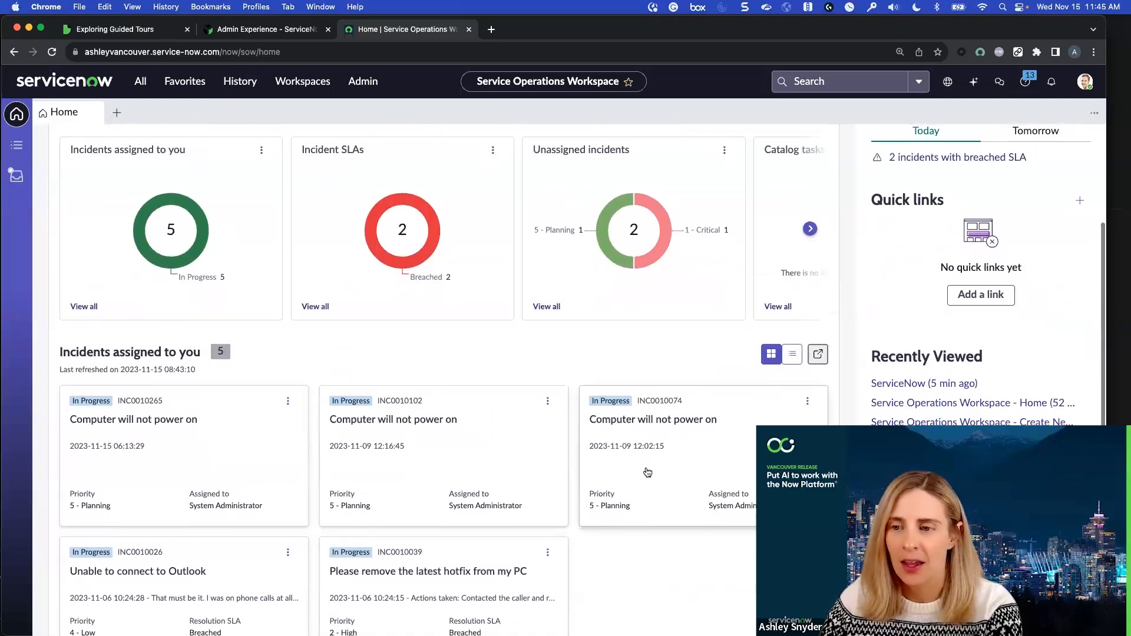
scroll(647, 471, "up", 3)
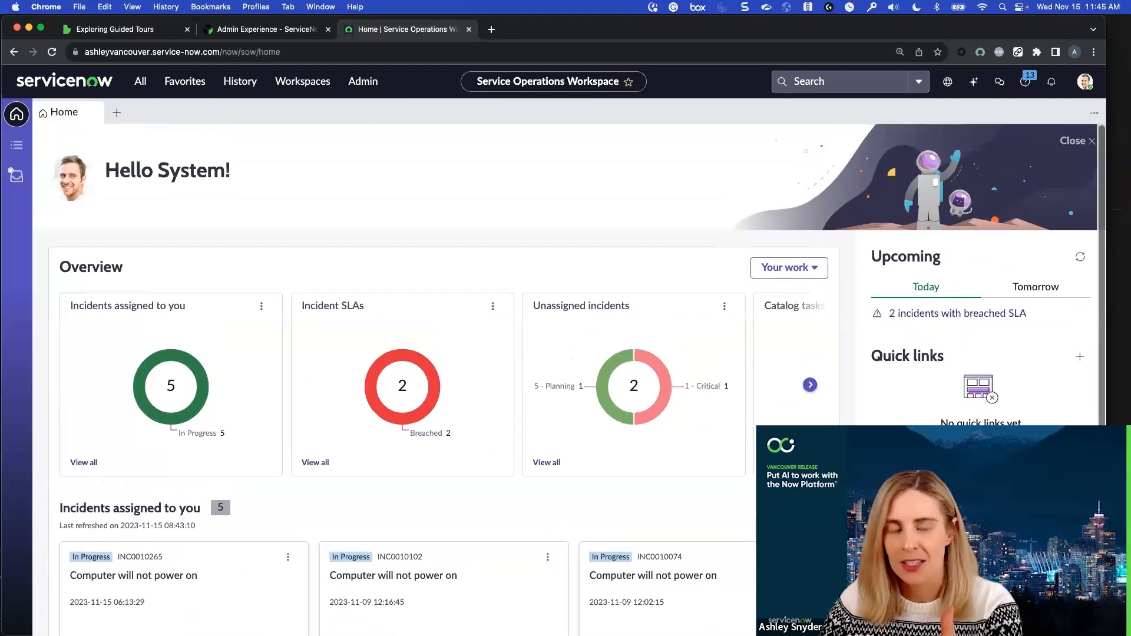
left_click(141, 81)
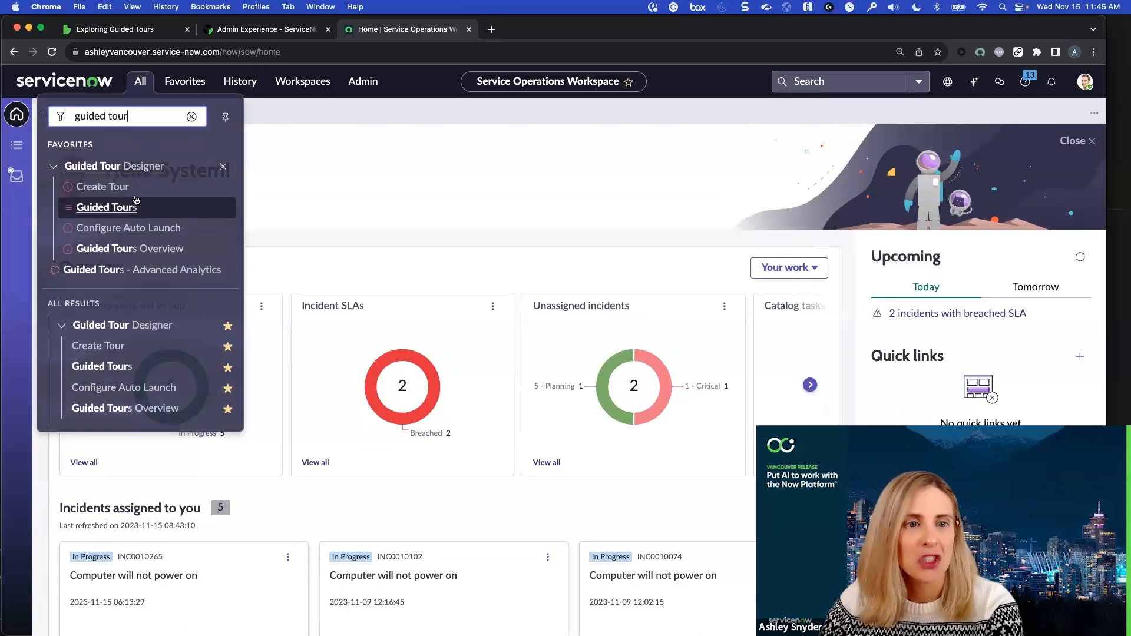
left_click(101, 207)
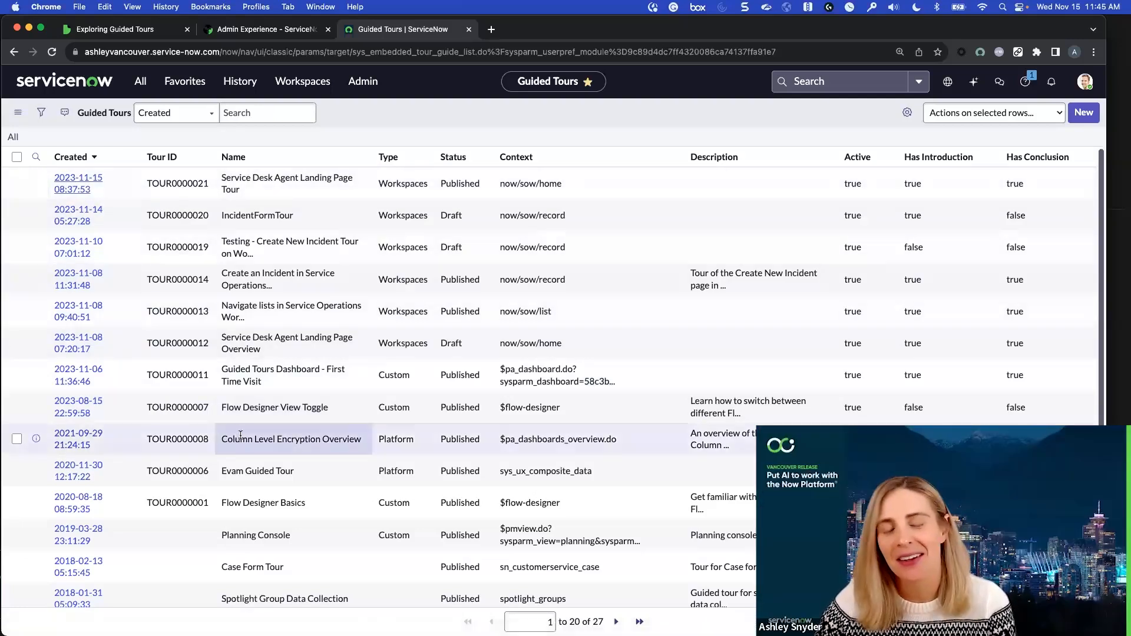
left_click(76, 343)
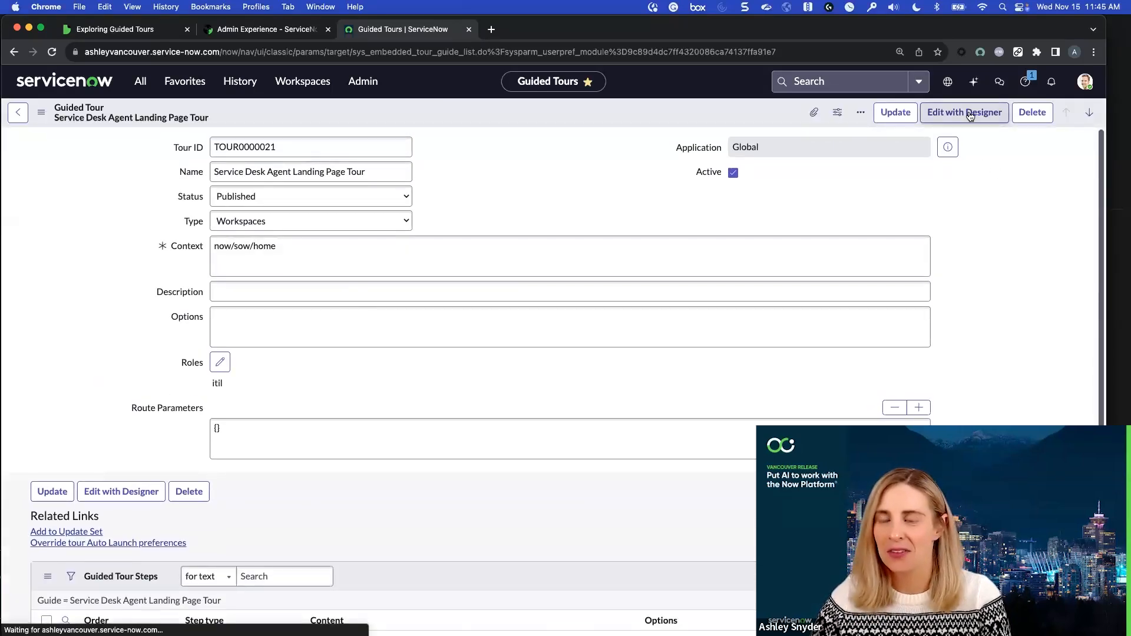
left_click(970, 113)
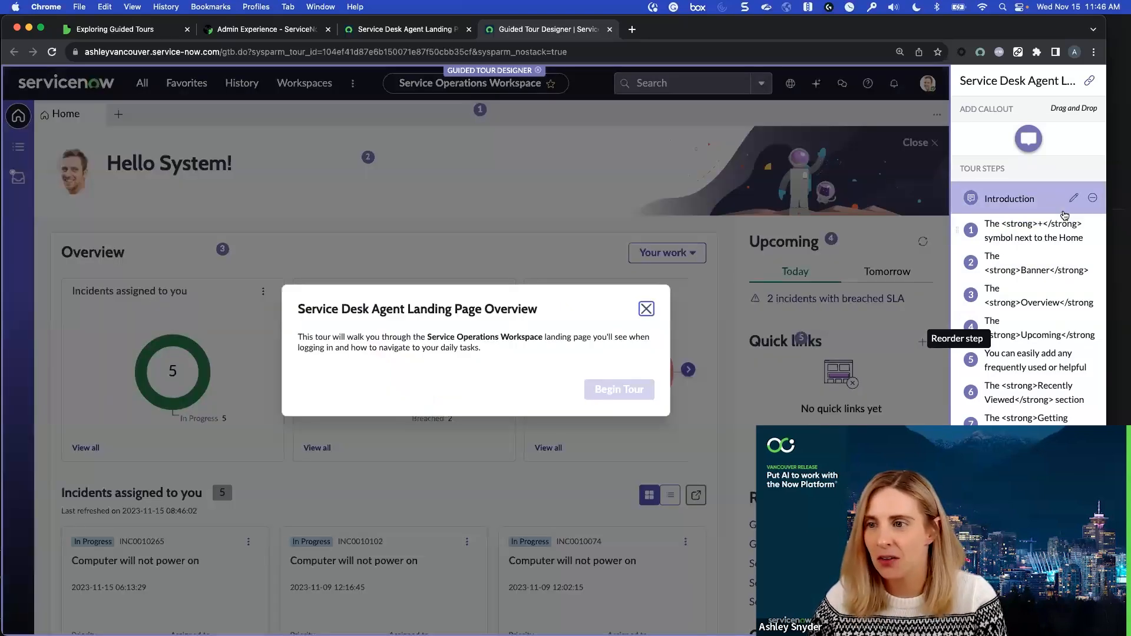
left_click(1075, 200)
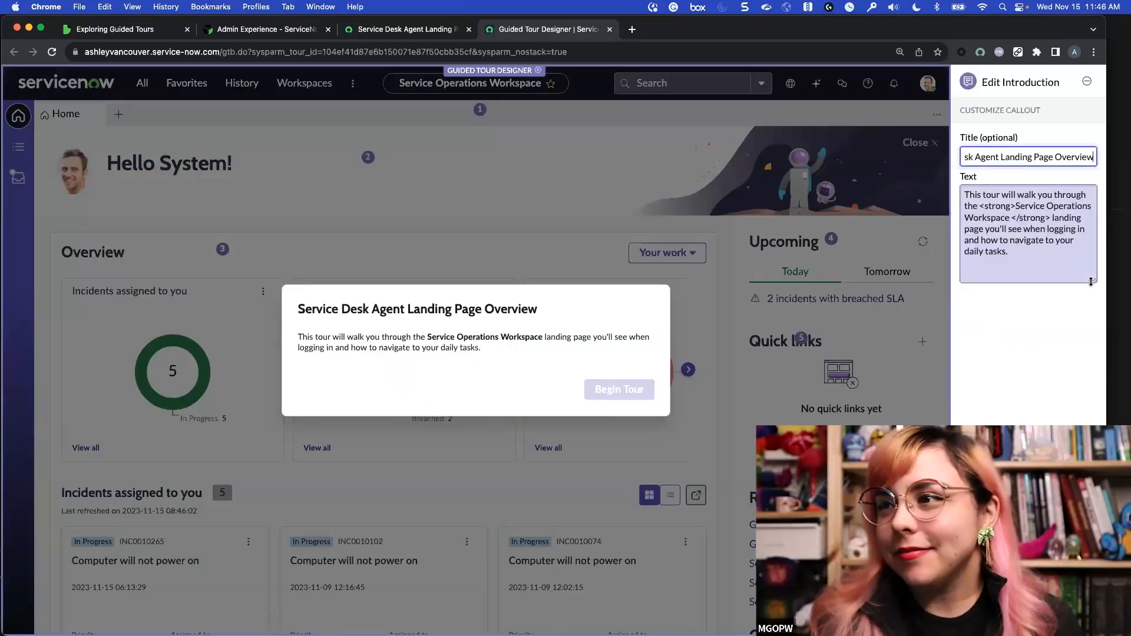
left_click(1046, 290)
type("<img>https://media0.giphy.com/media/dw36yjtOAtuSZyxEJG/giphy.gif</img>")
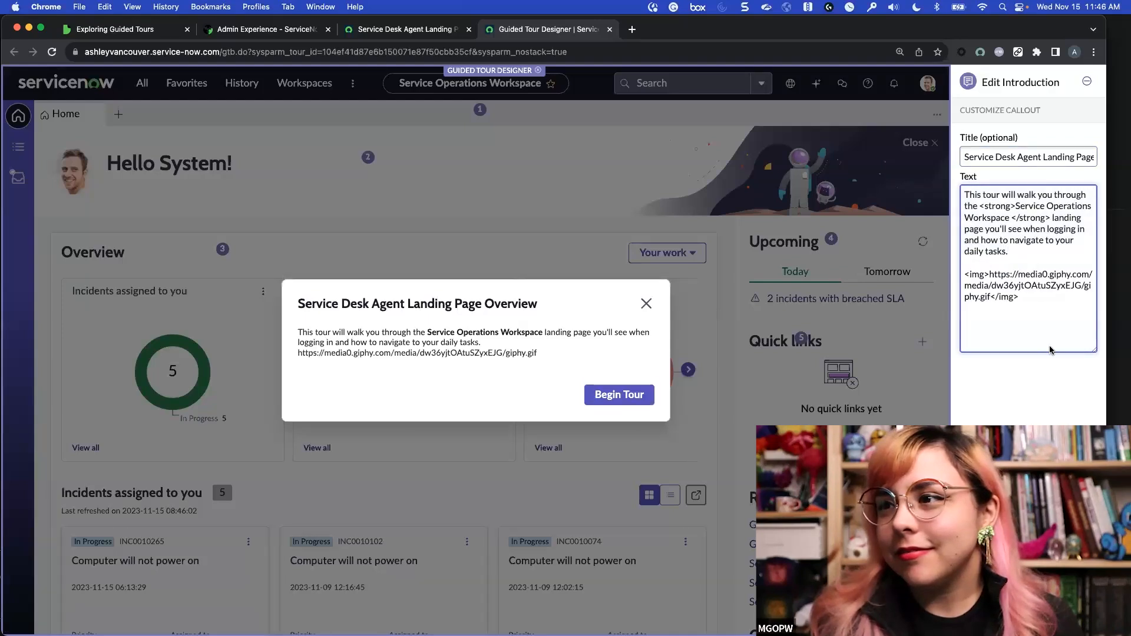
left_click(1076, 617)
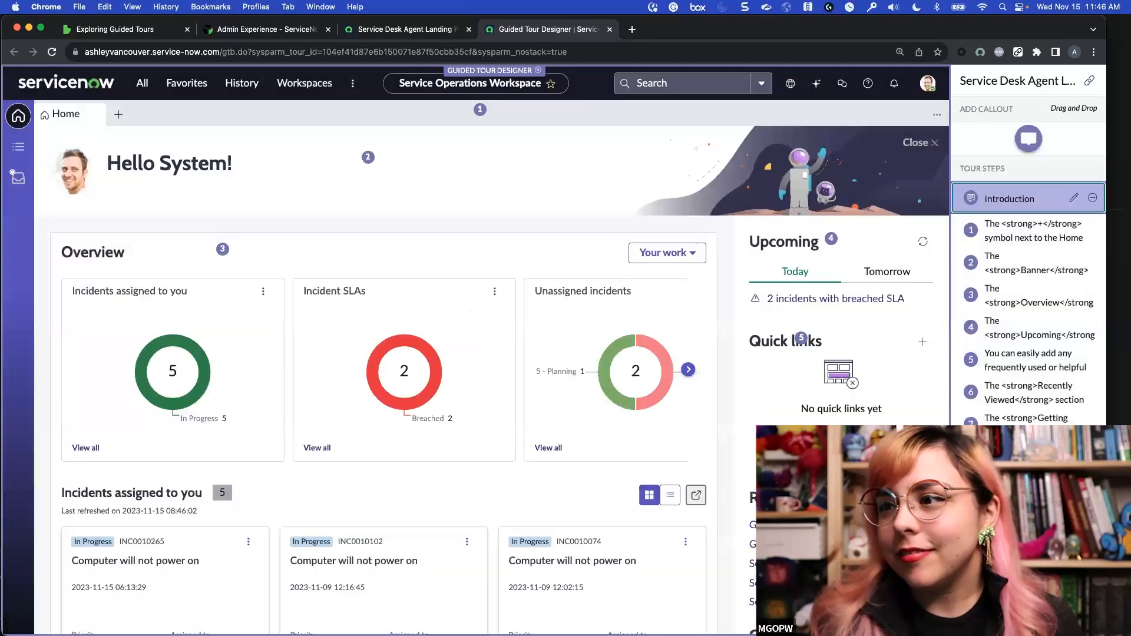
left_click(1075, 198)
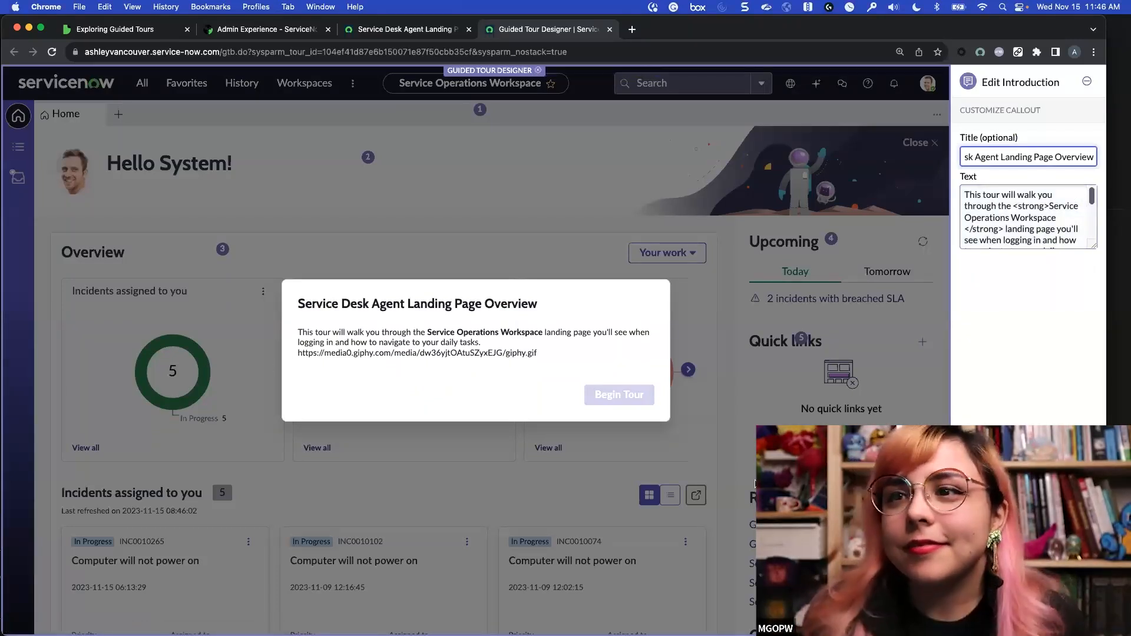
left_click(1035, 617)
Open the Getting started section's learn-more content, page through all five onboarding slides, and close them
scroll(812, 276, "down", 5)
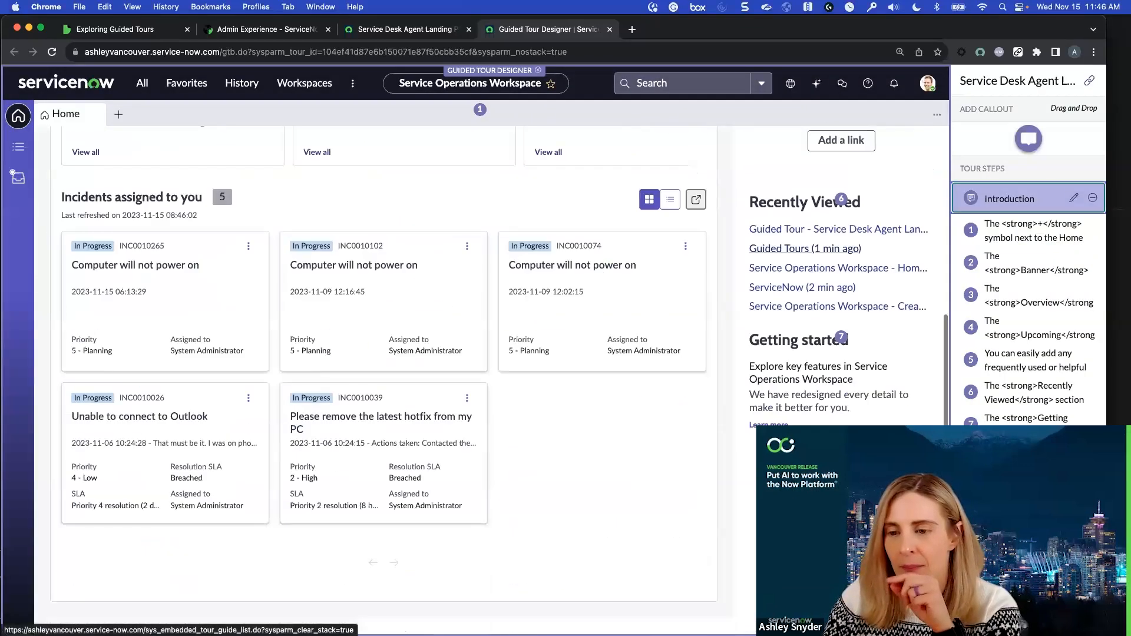
left_click(765, 423)
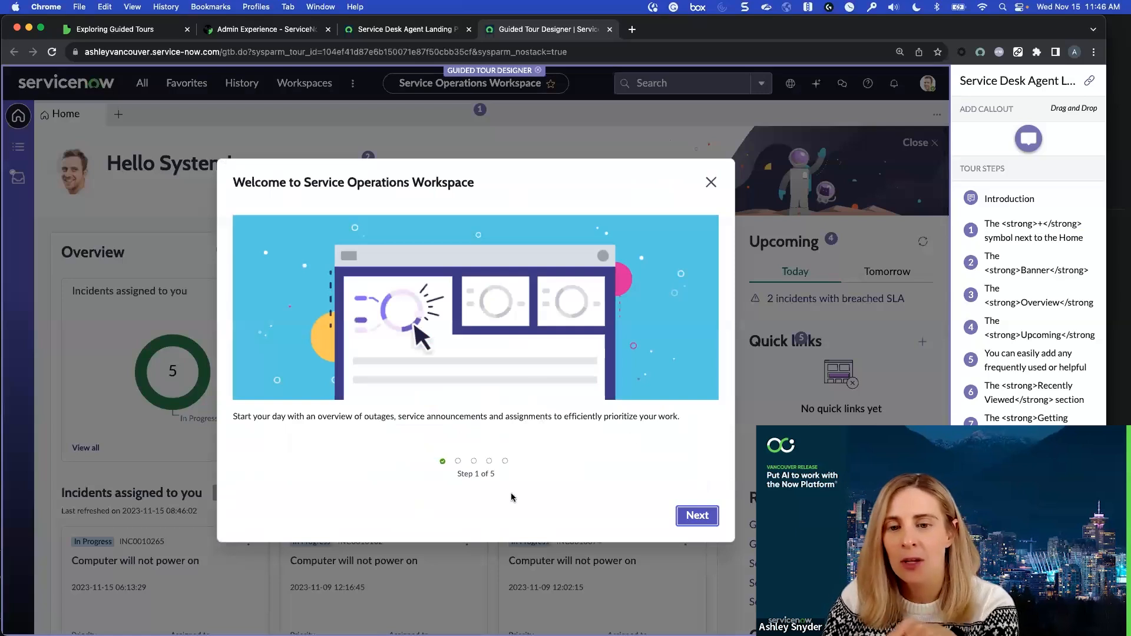
left_click(698, 518)
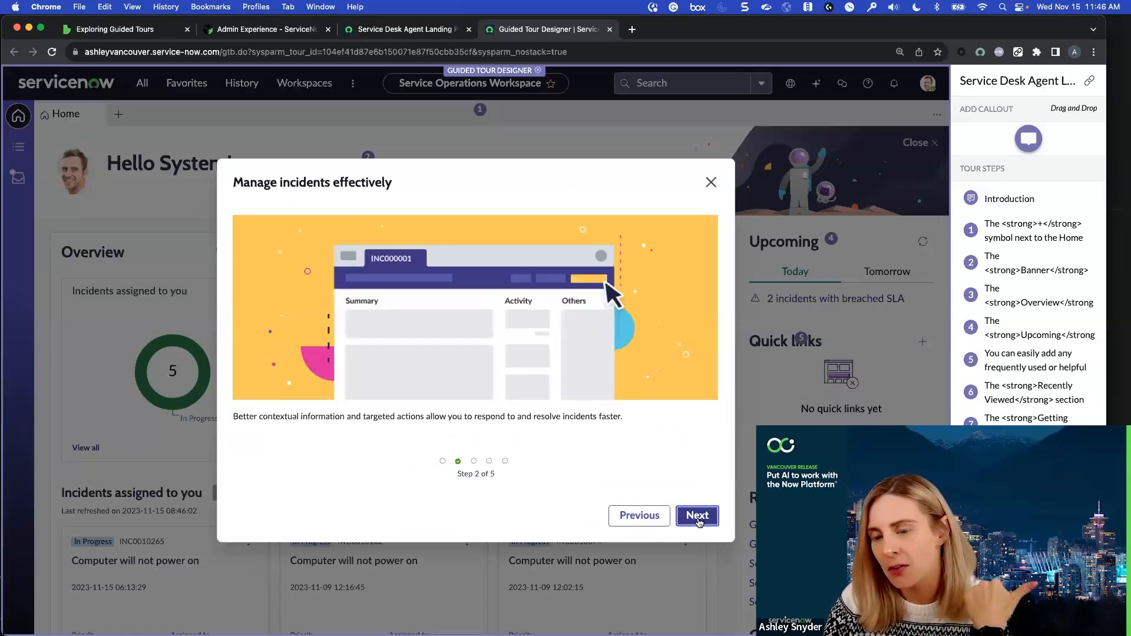
left_click(697, 518)
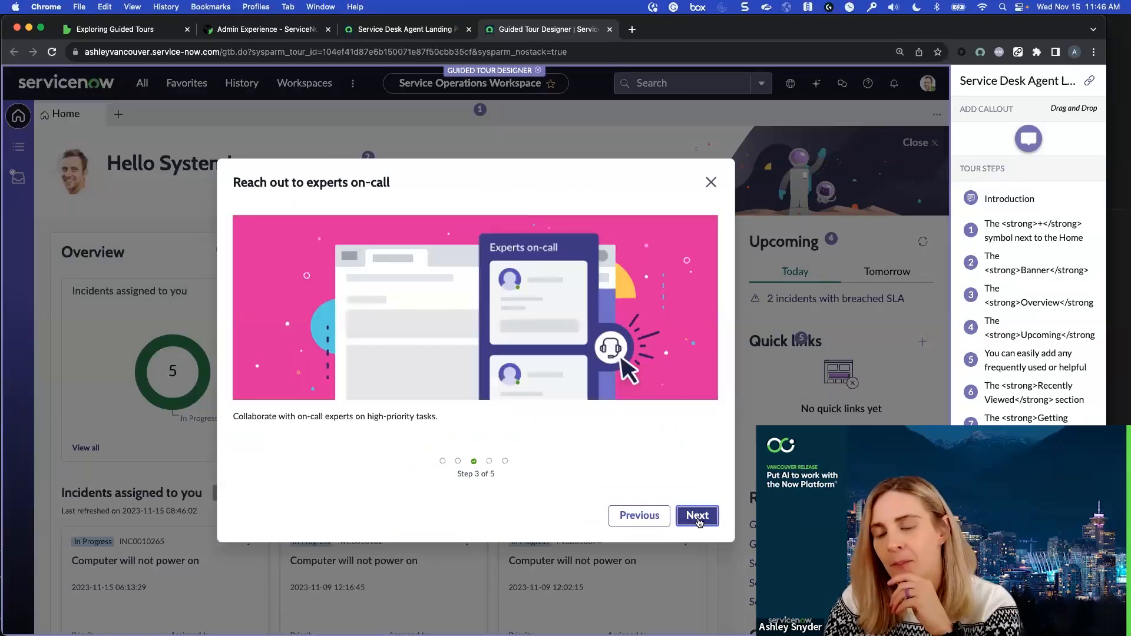
left_click(697, 518)
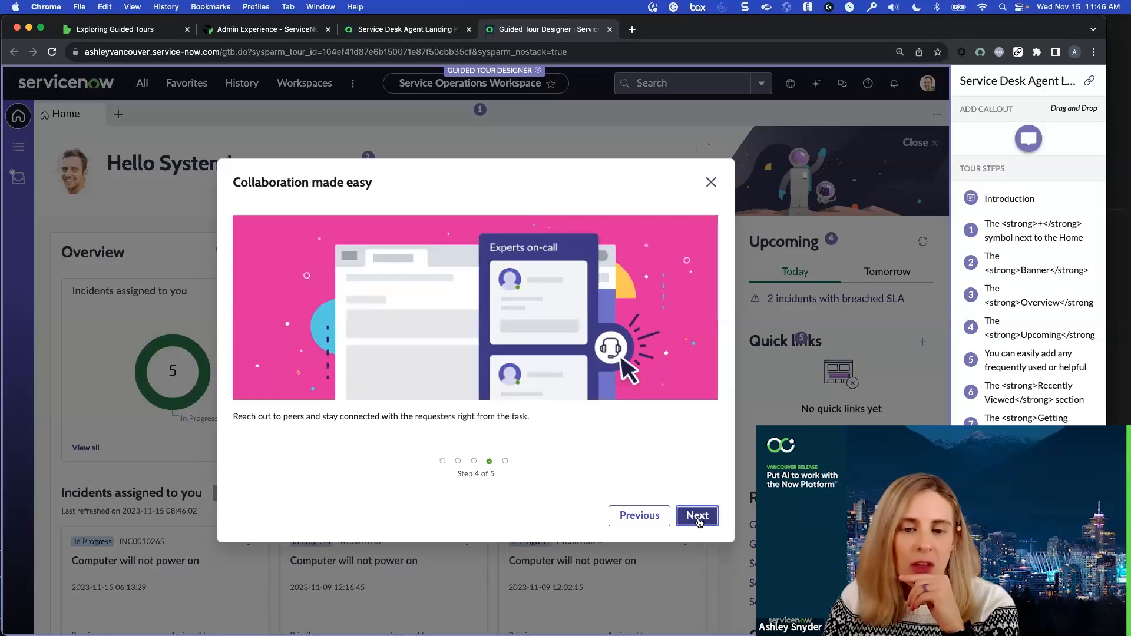
left_click(697, 518)
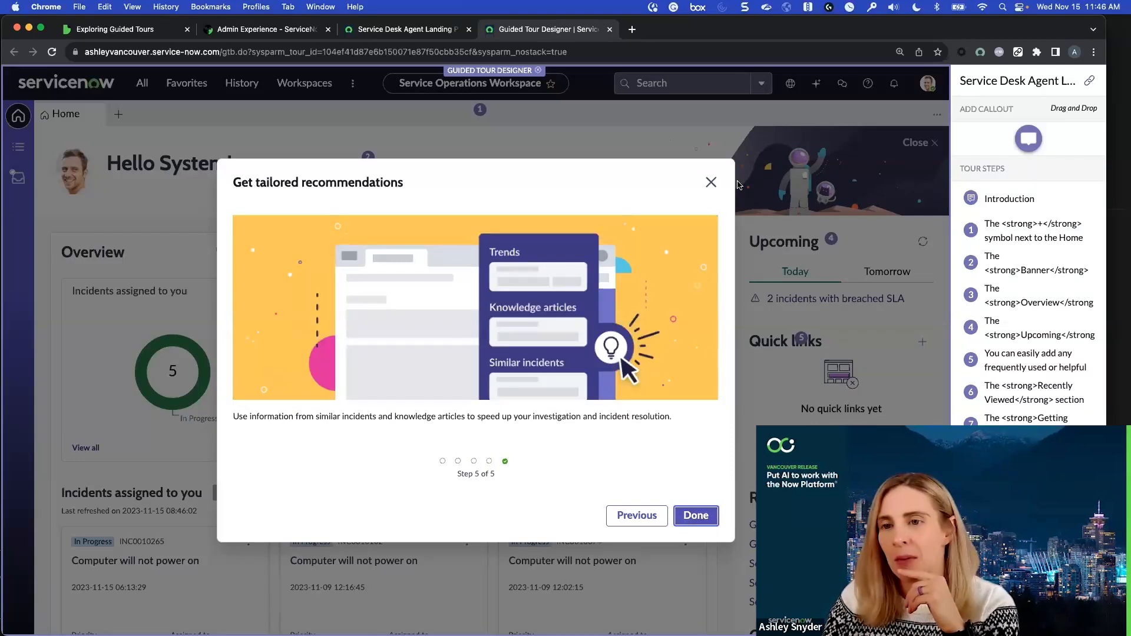
left_click(711, 182)
scroll(477, 412, "down", 5)
scroll(477, 412, "up", 5)
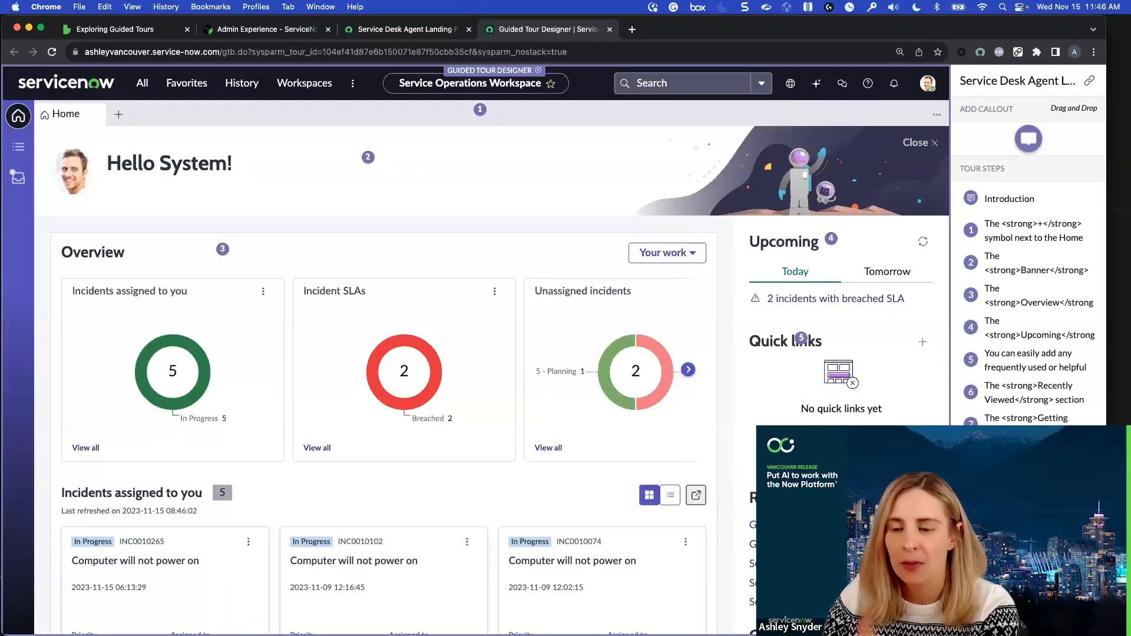
scroll(690, 477, "down", 3)
scroll(690, 477, "up", 2)
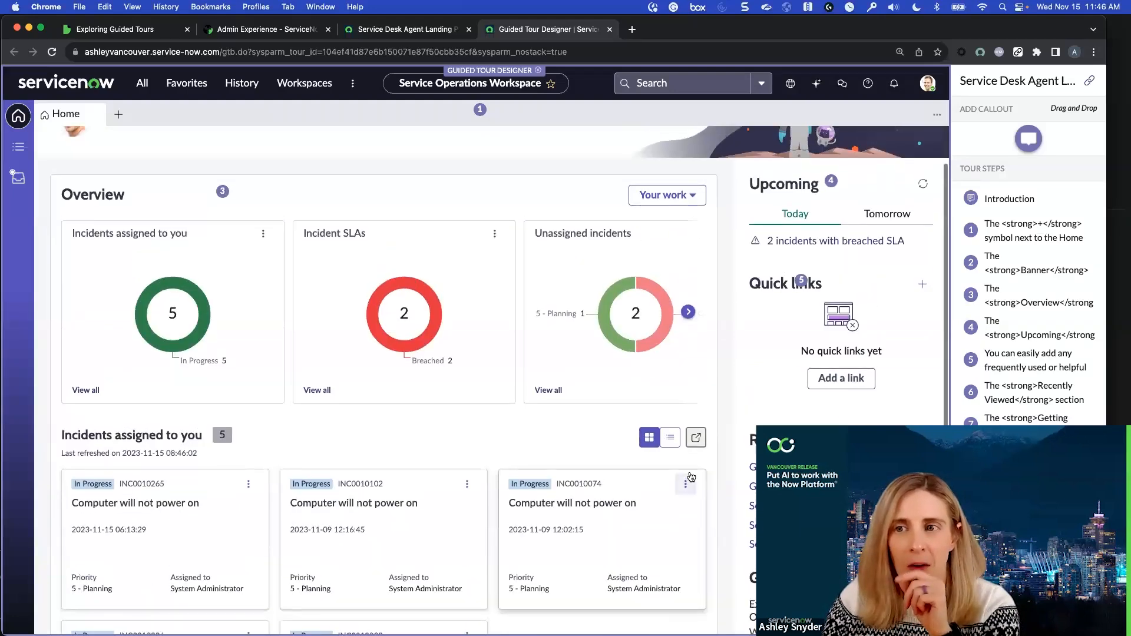
scroll(690, 477, "up", 1)
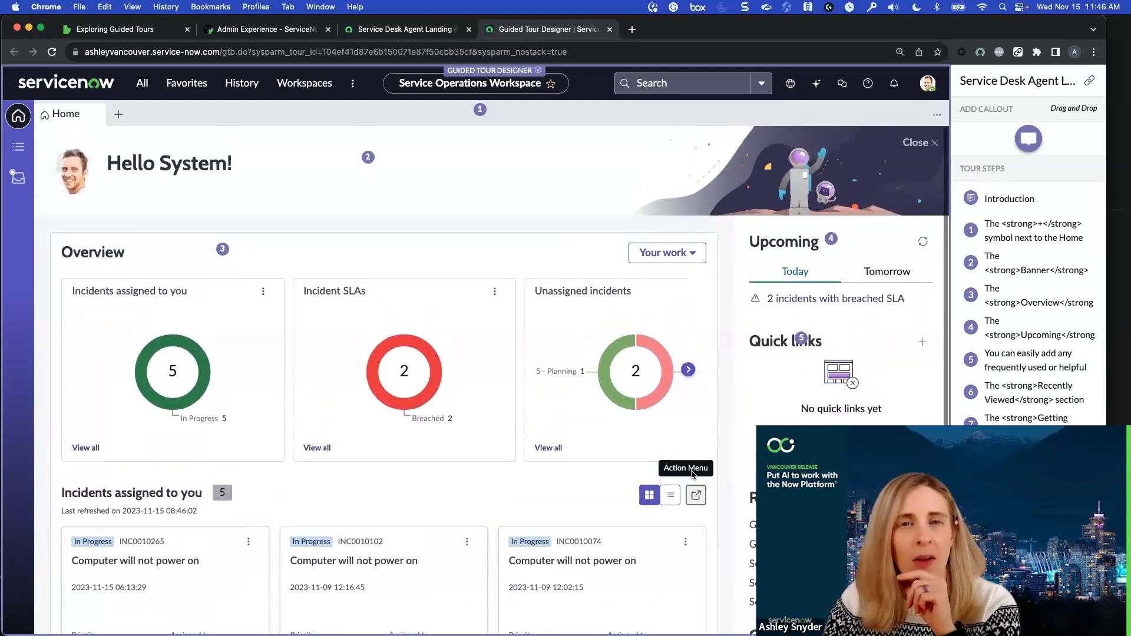
Close the Guided Tour Designer and open the Service Operations Workspace home page
left_click(610, 29)
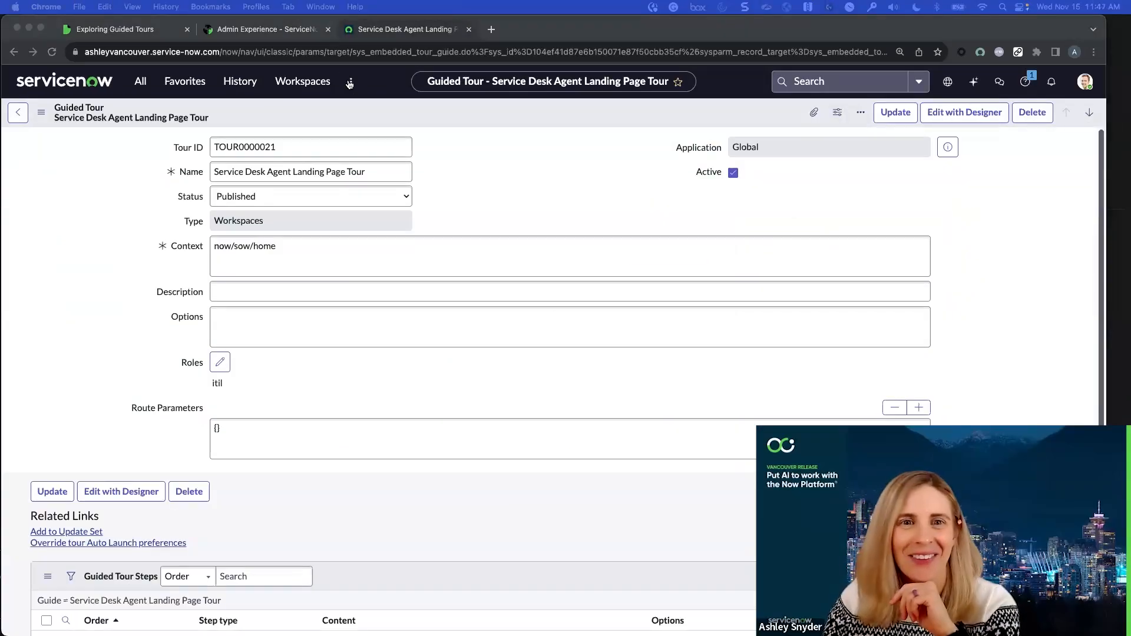
left_click(351, 84)
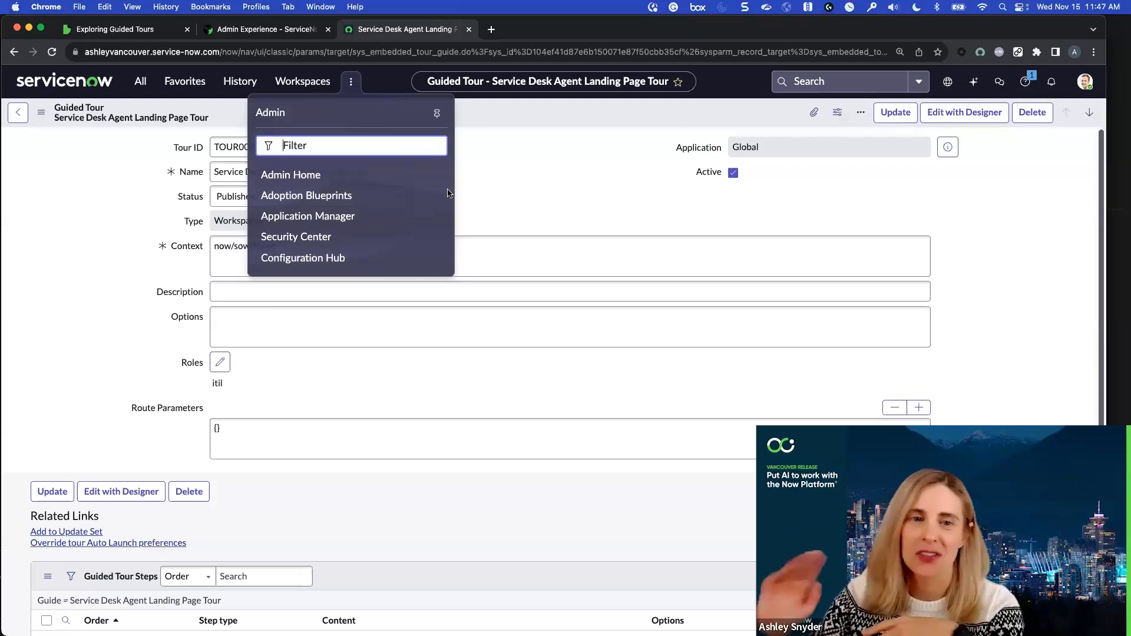
left_click(301, 82)
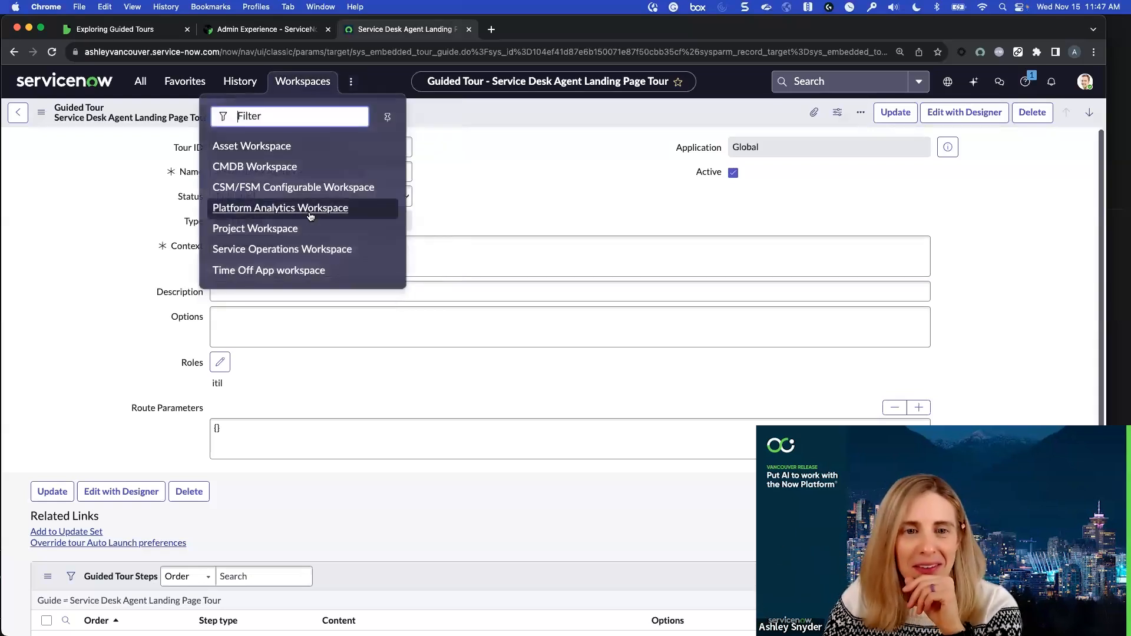
left_click(294, 247)
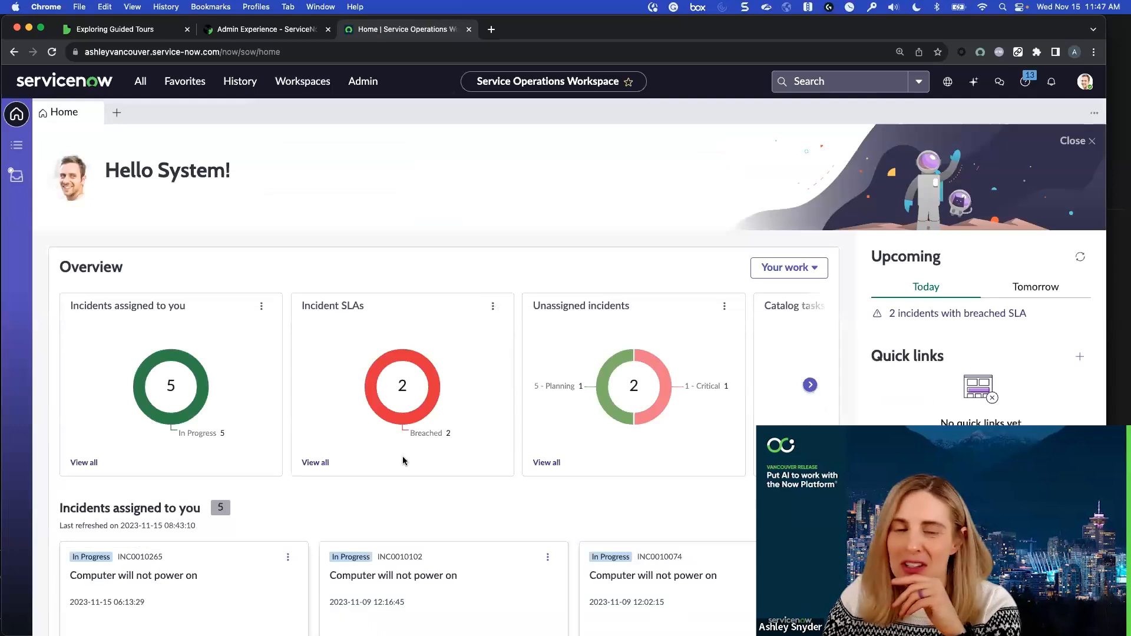
Go to the workspace's lists and begin the tour on navigating lists from its Help content
left_click(17, 145)
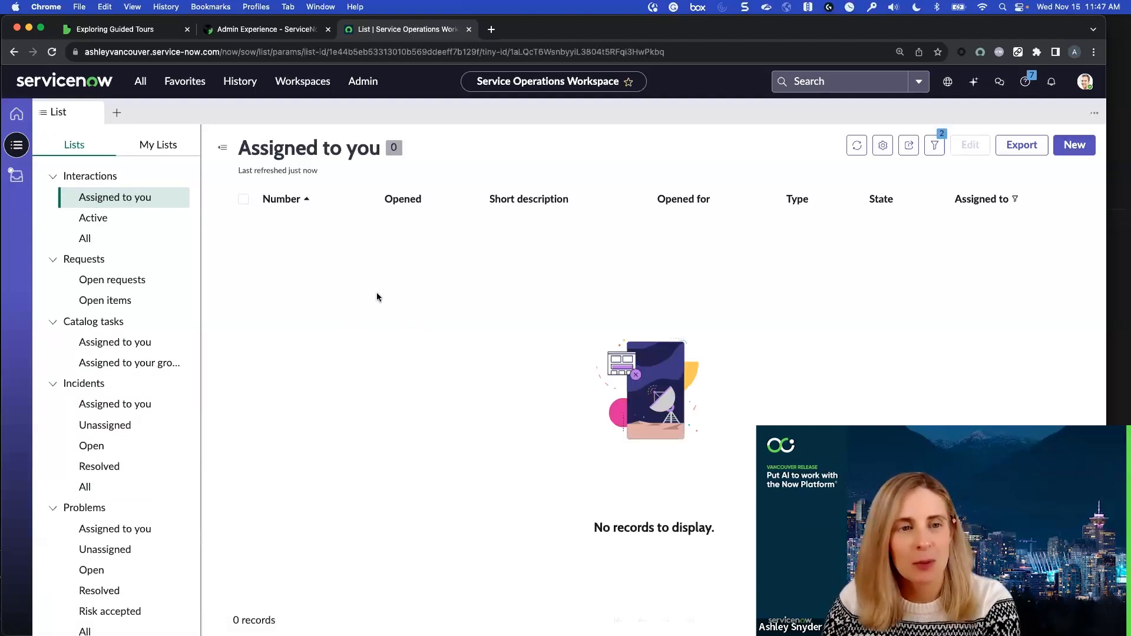
left_click(1025, 81)
left_click(1013, 378)
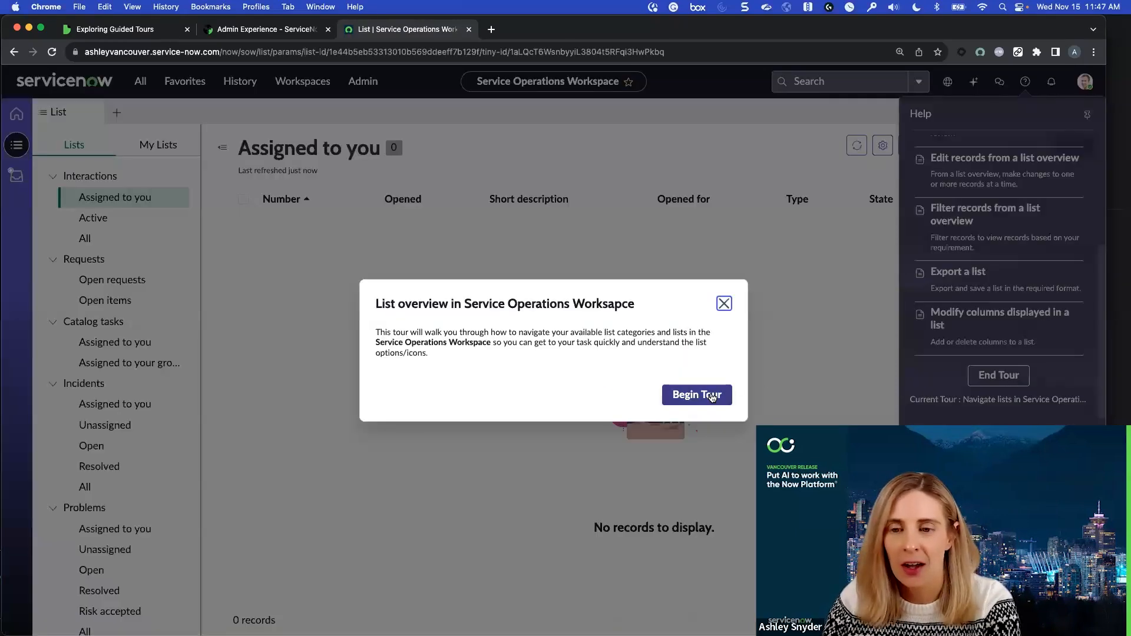
left_click(697, 394)
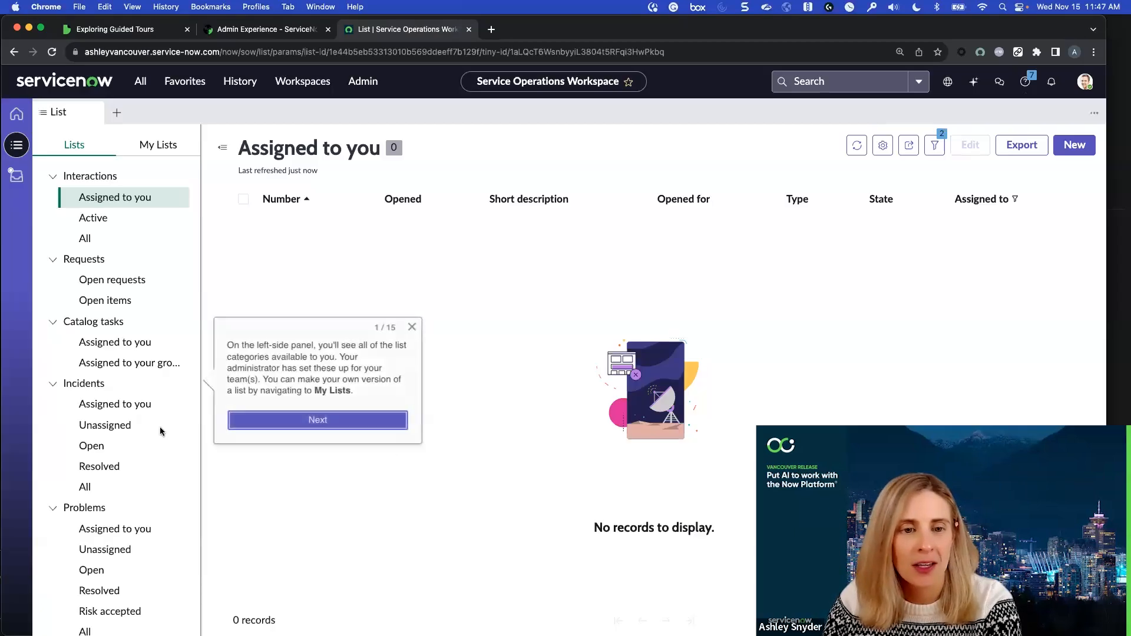
Show the Open incidents list and follow the first five tour callouts, refreshing the list and opening its List Actions as instructed
left_click(121, 451)
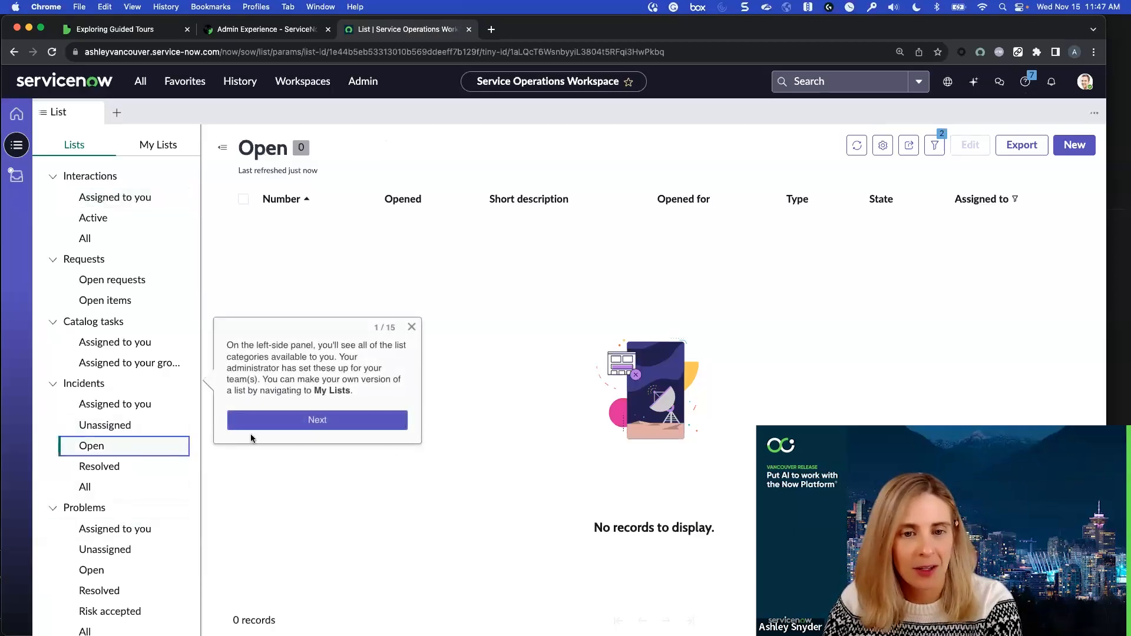
left_click(318, 424)
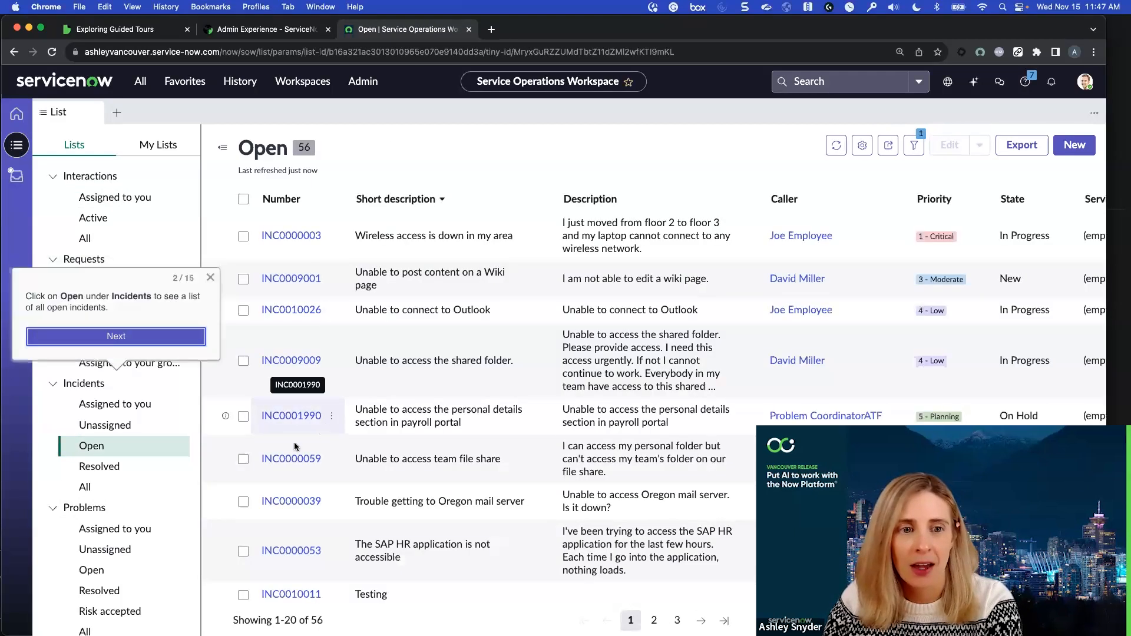
left_click(140, 337)
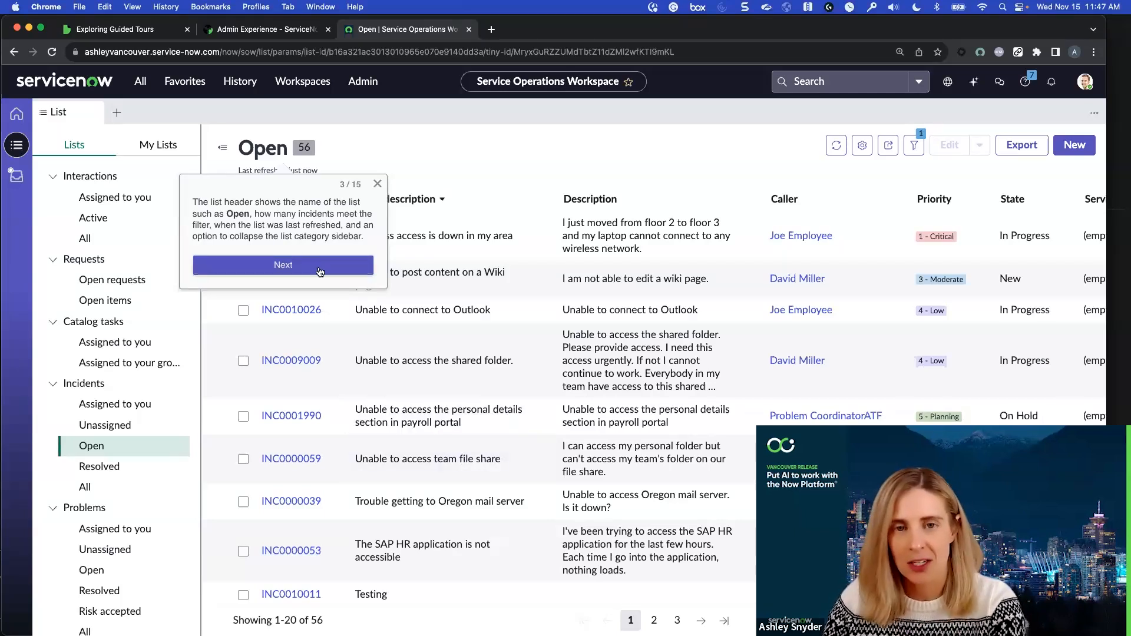
left_click(284, 265)
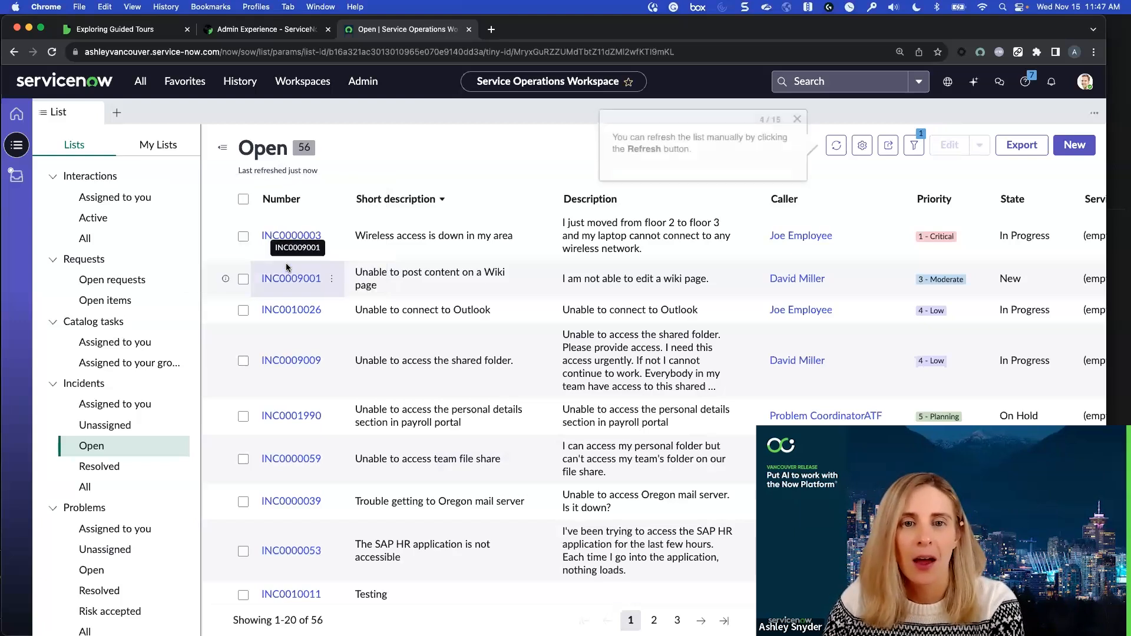
left_click(833, 153)
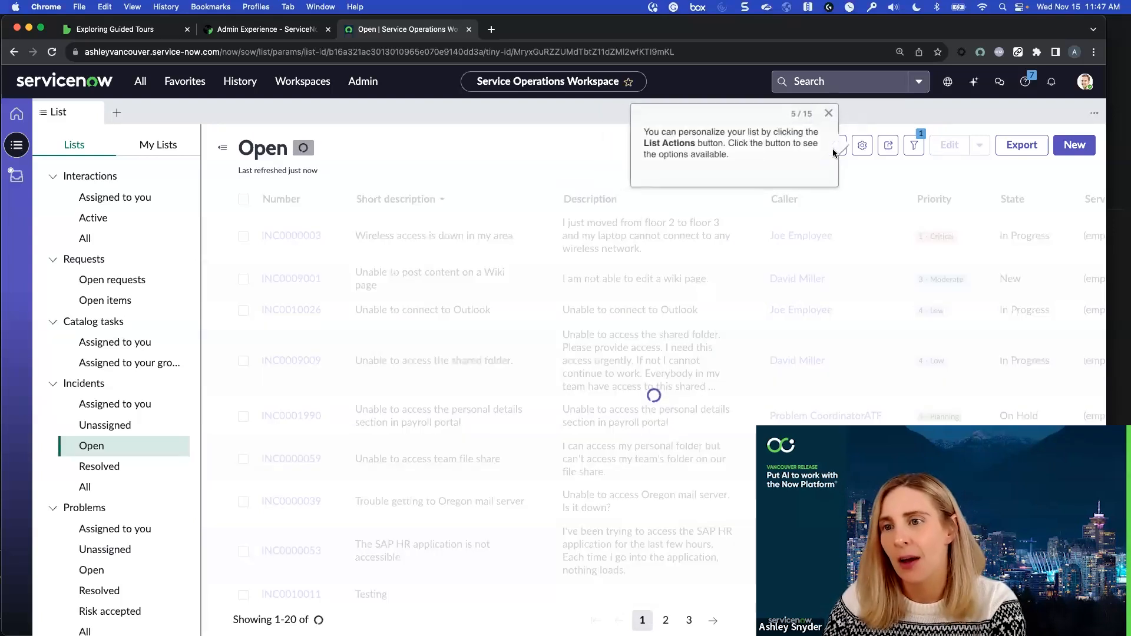
left_click(863, 147)
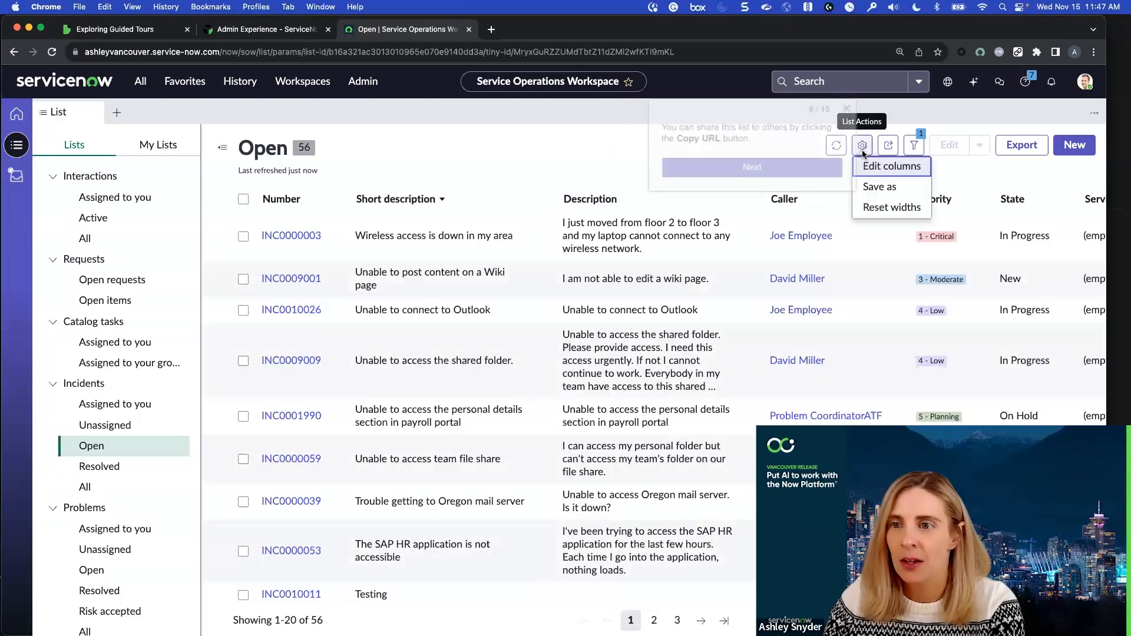
Follow tour callouts 6 to 9 on sharing and filtering the list, opening and closing the filter panel
left_click(791, 170)
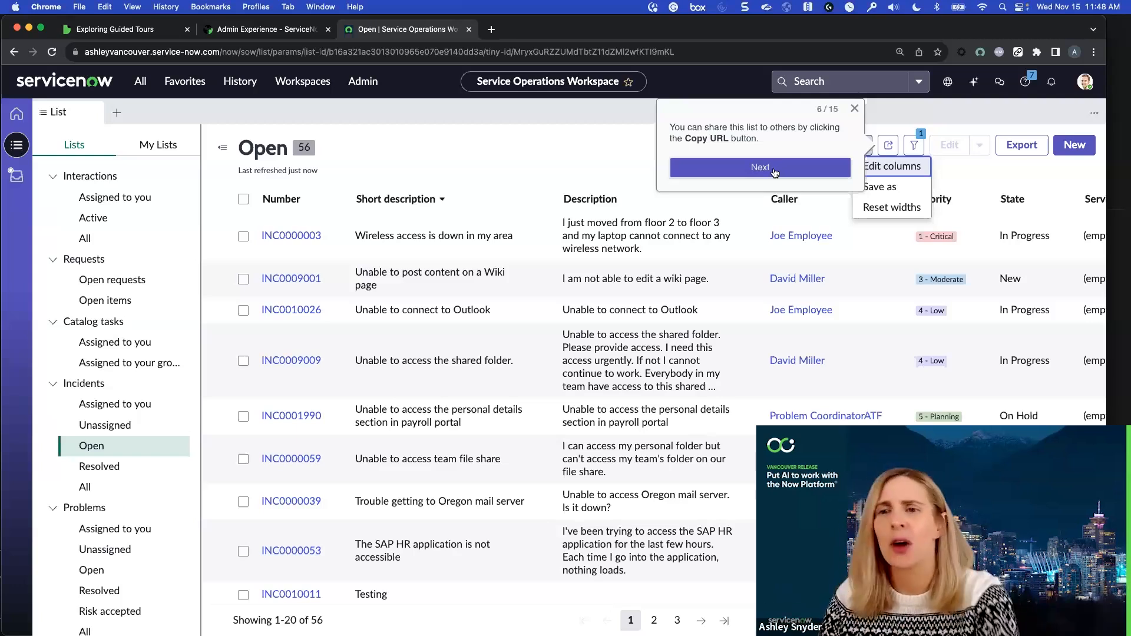
left_click(775, 170)
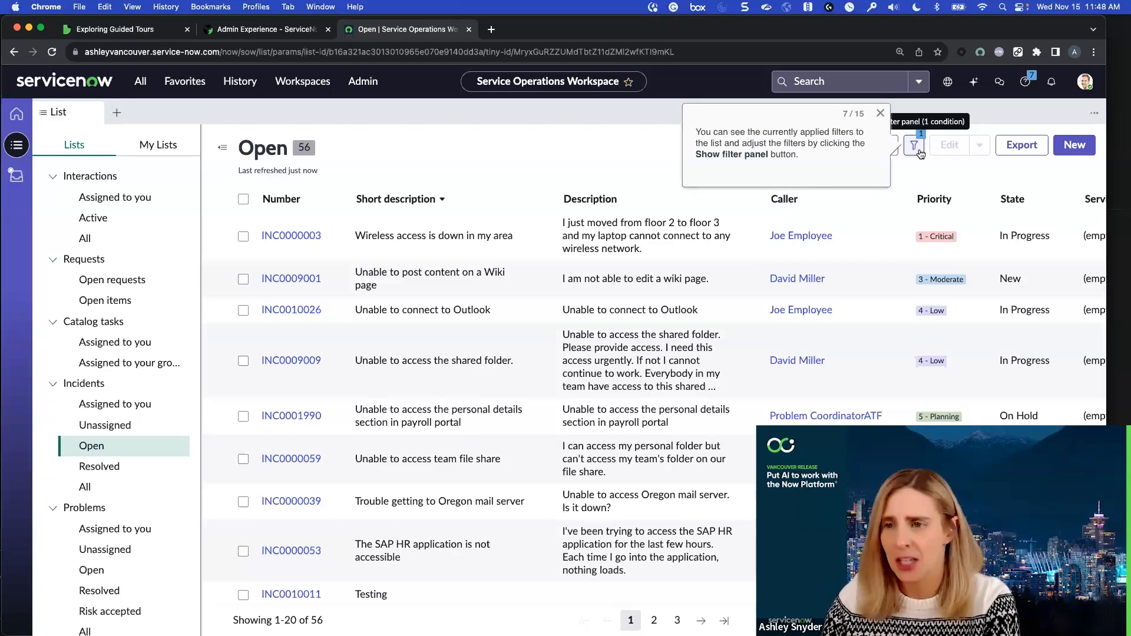
left_click(918, 150)
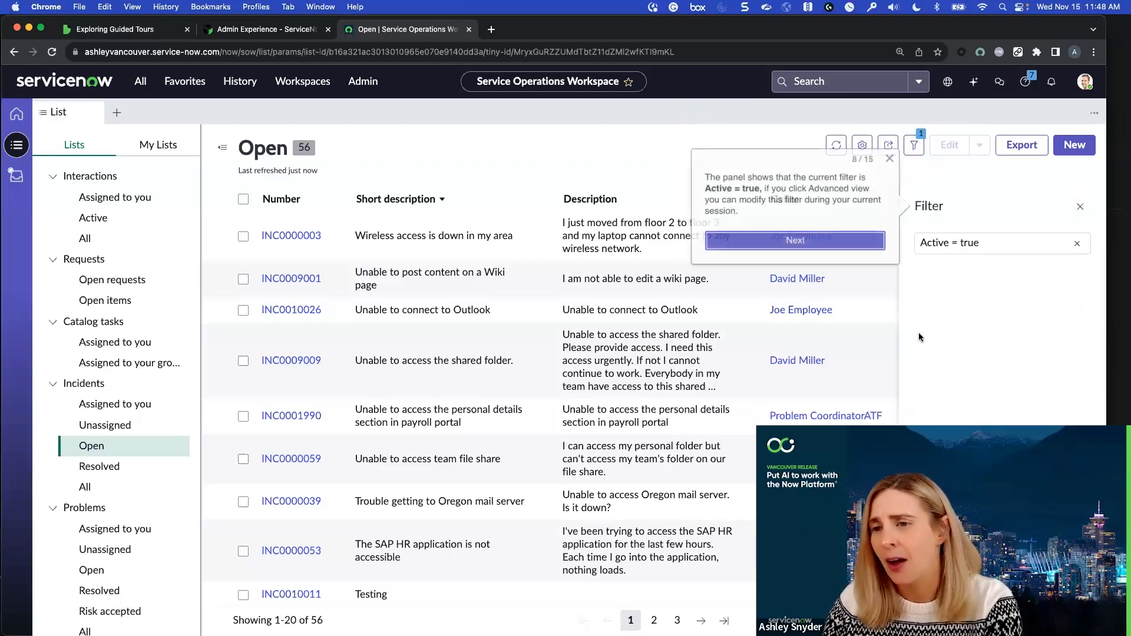
left_click(806, 242)
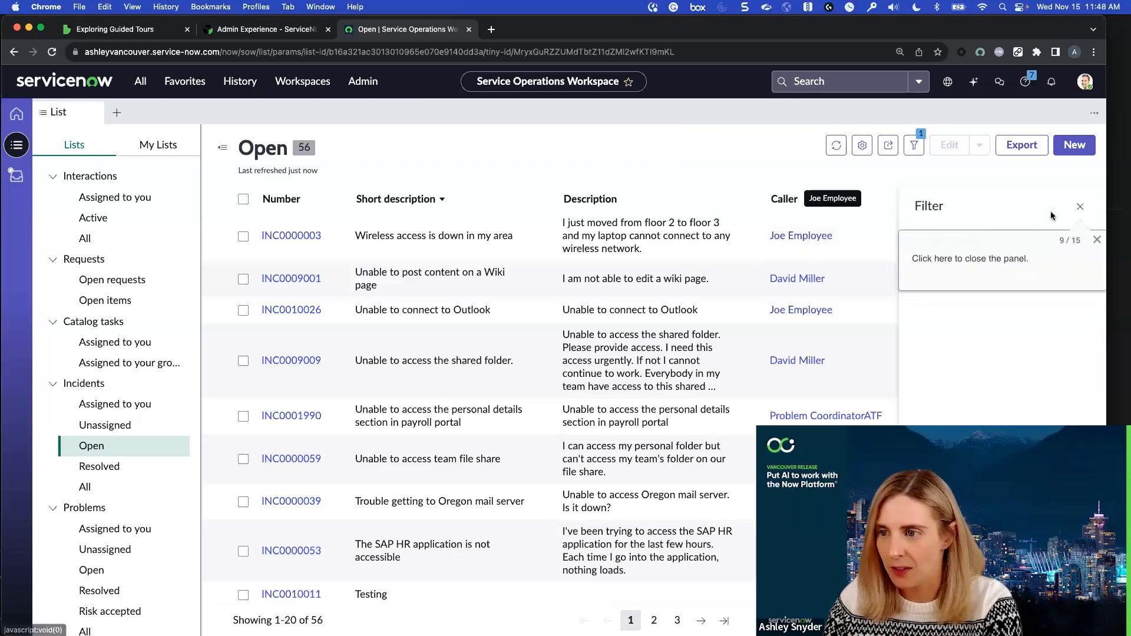
left_click(1075, 210)
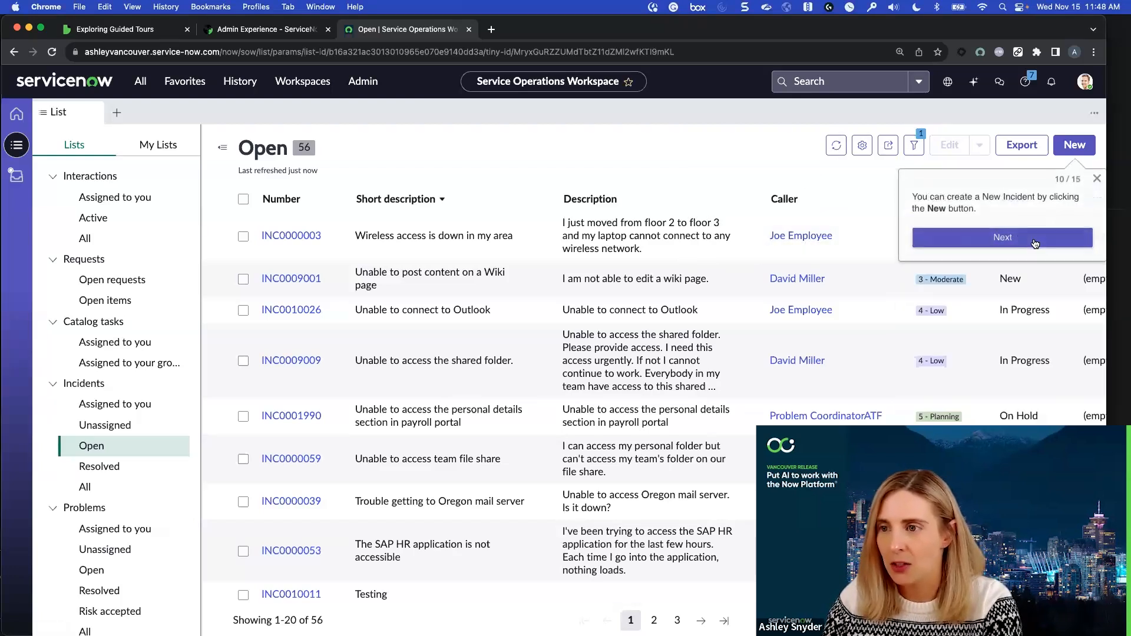
Advance past the callouts on creating and selecting incidents, and inspect the Number column's grouping and filter options before closing them
left_click(1021, 241)
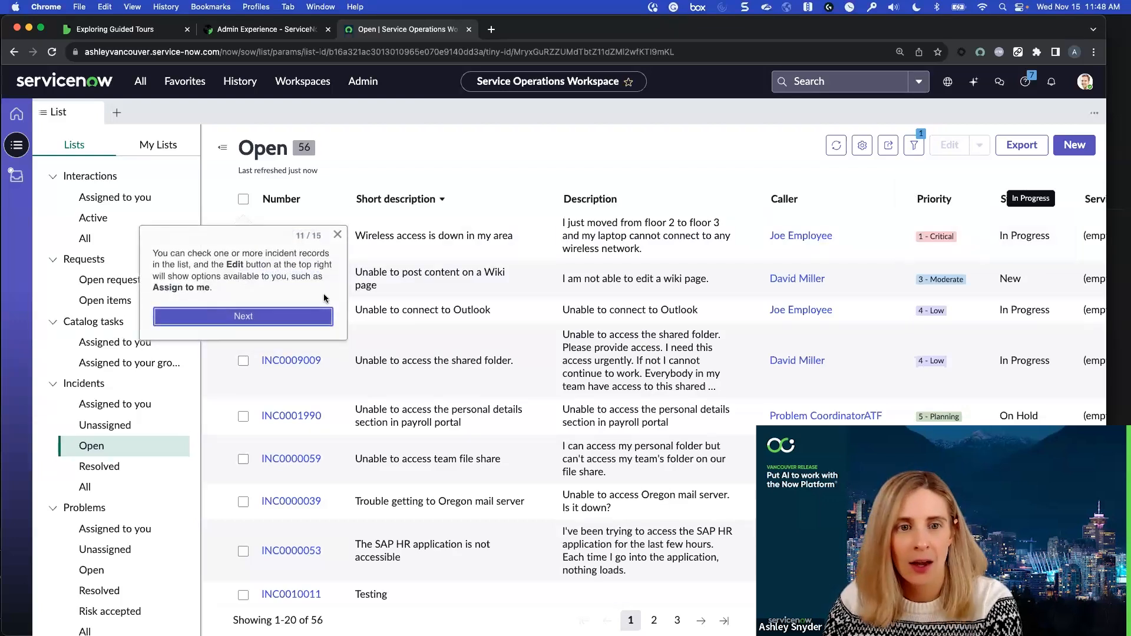
left_click(262, 318)
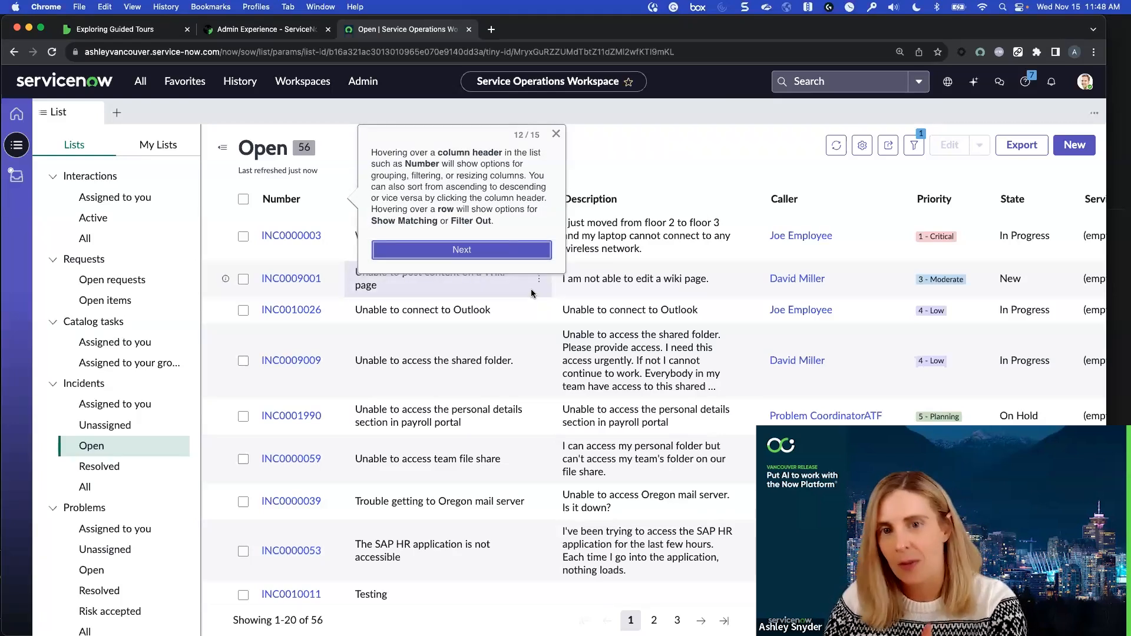
left_click(333, 200)
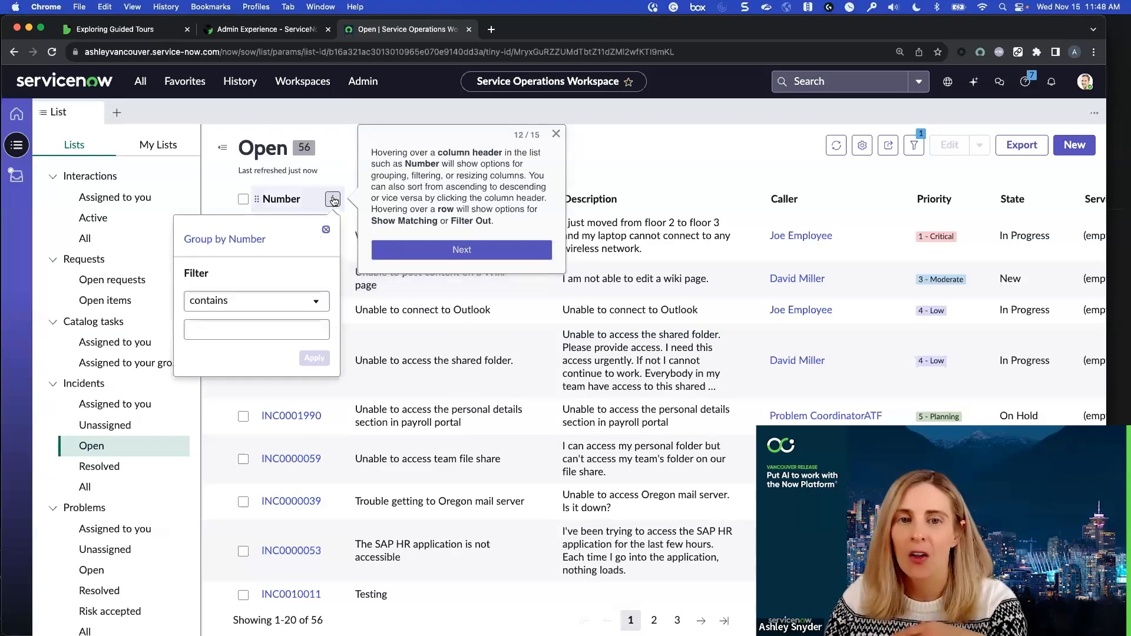
left_click(346, 134)
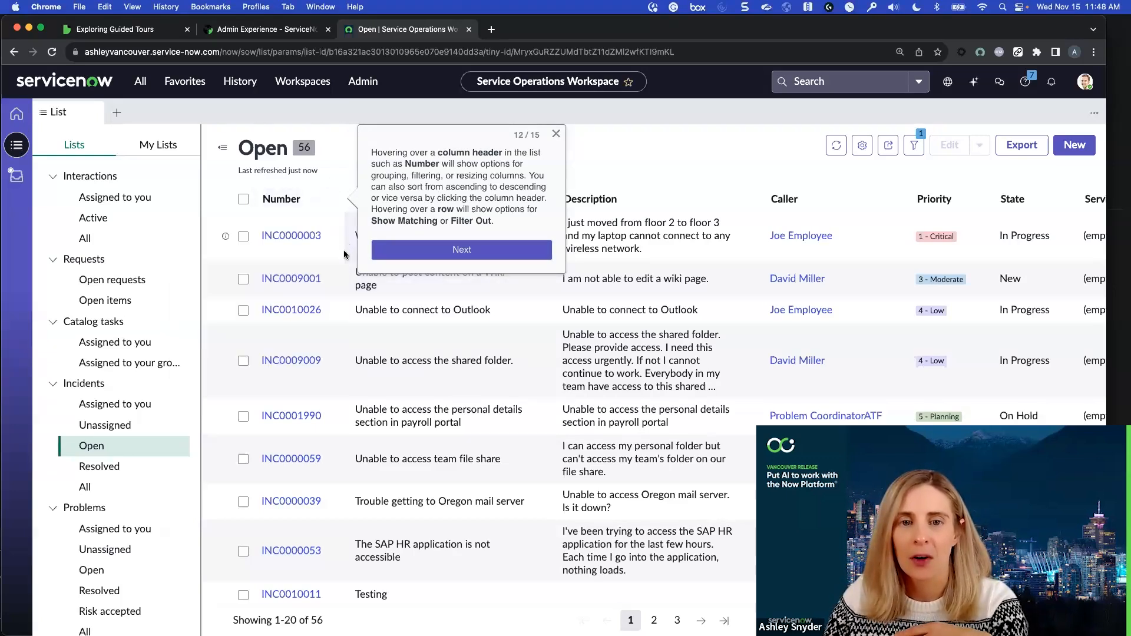
Follow tour callouts 12 to 14, inspecting the matching and filter-out options of an incident number and showing My Lists
left_click(332, 281)
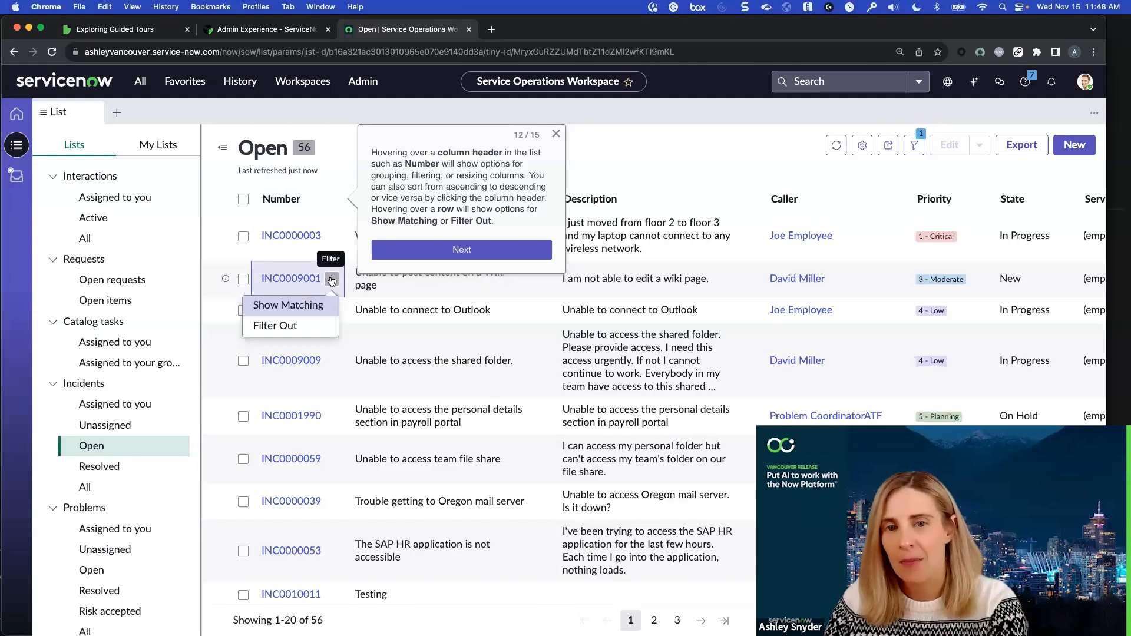
left_click(477, 250)
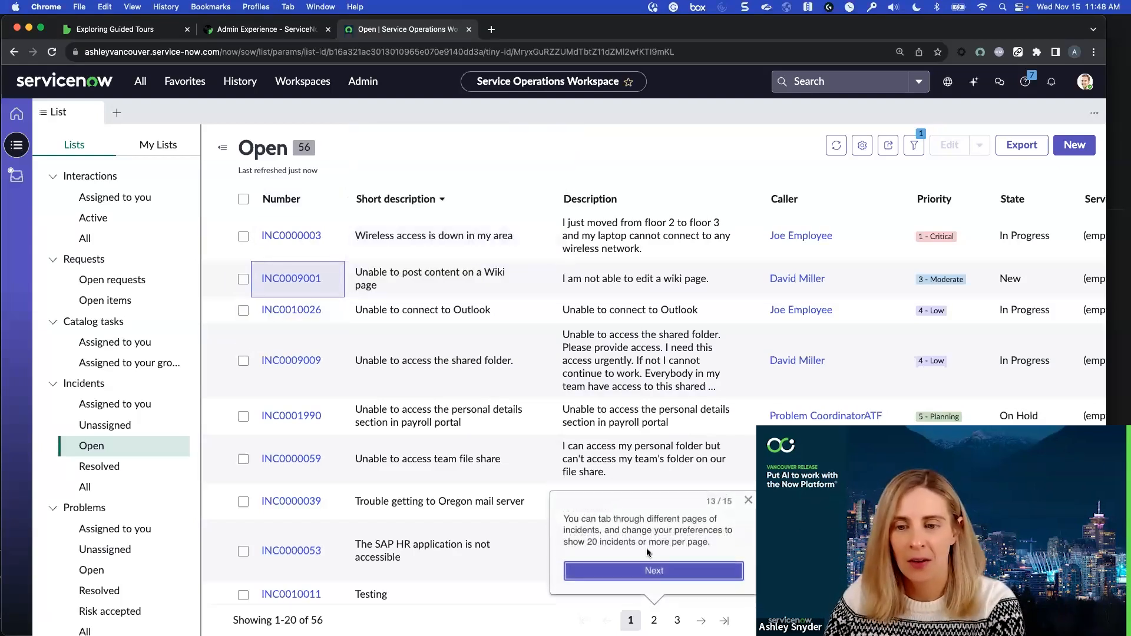
left_click(679, 572)
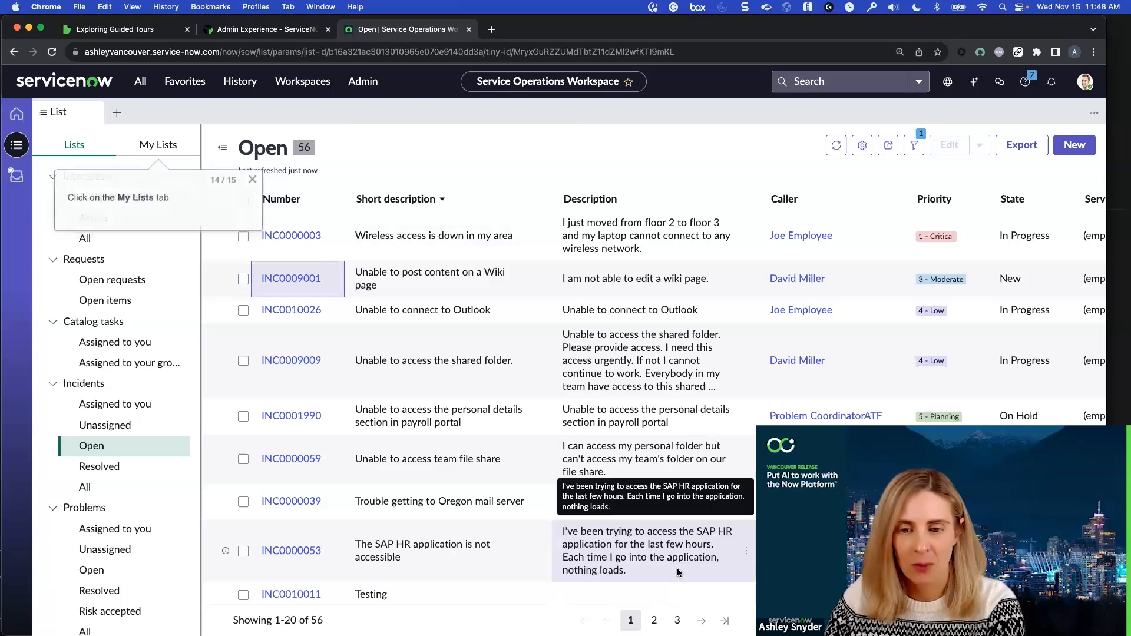
left_click(158, 144)
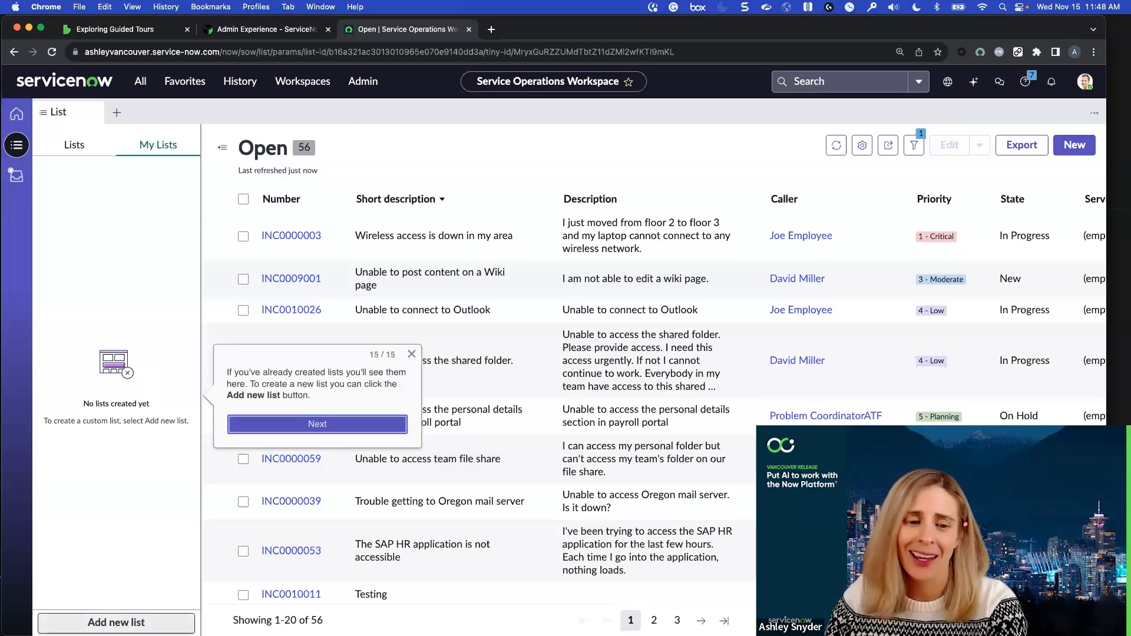
Preview the New List dialog as callout 15 suggests, close it without creating a list, and complete the list tour
left_click(116, 623)
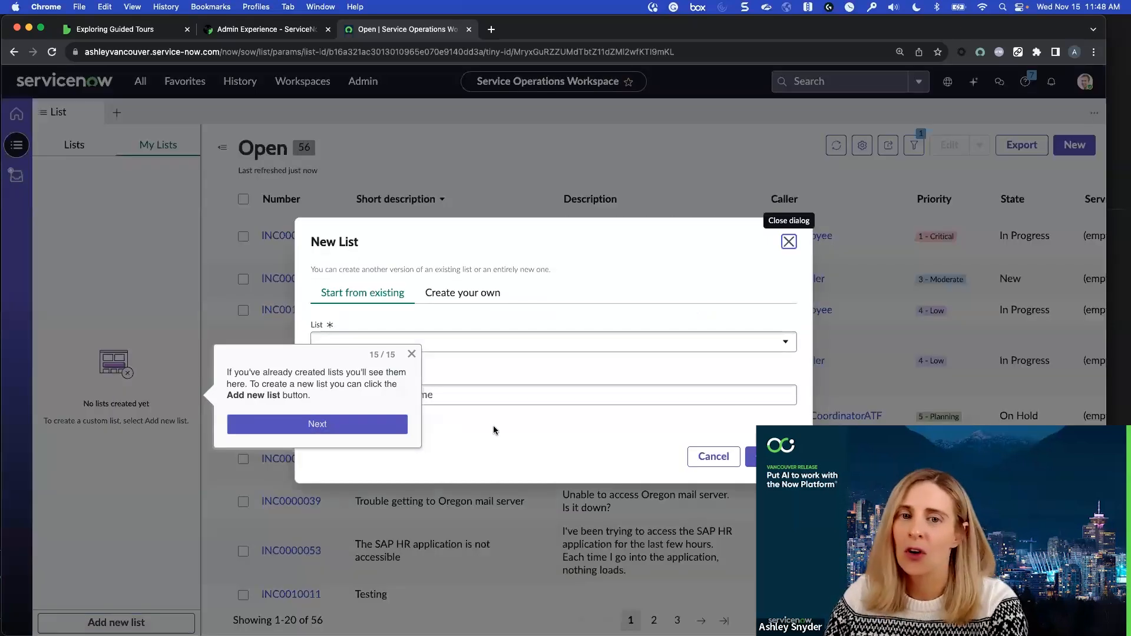
left_click(788, 243)
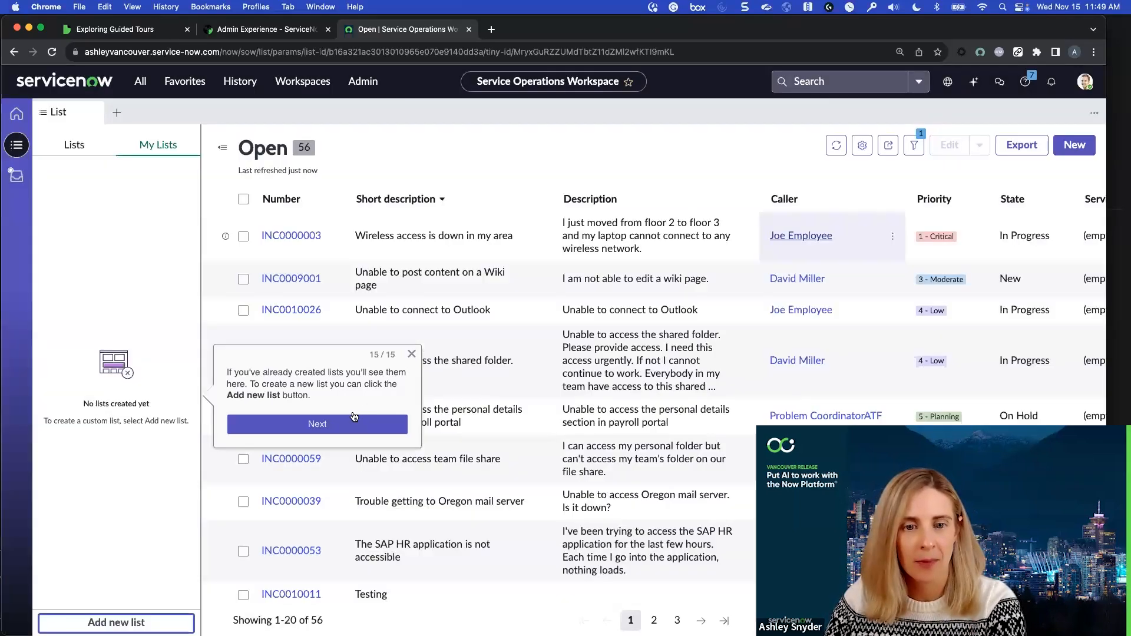
left_click(344, 420)
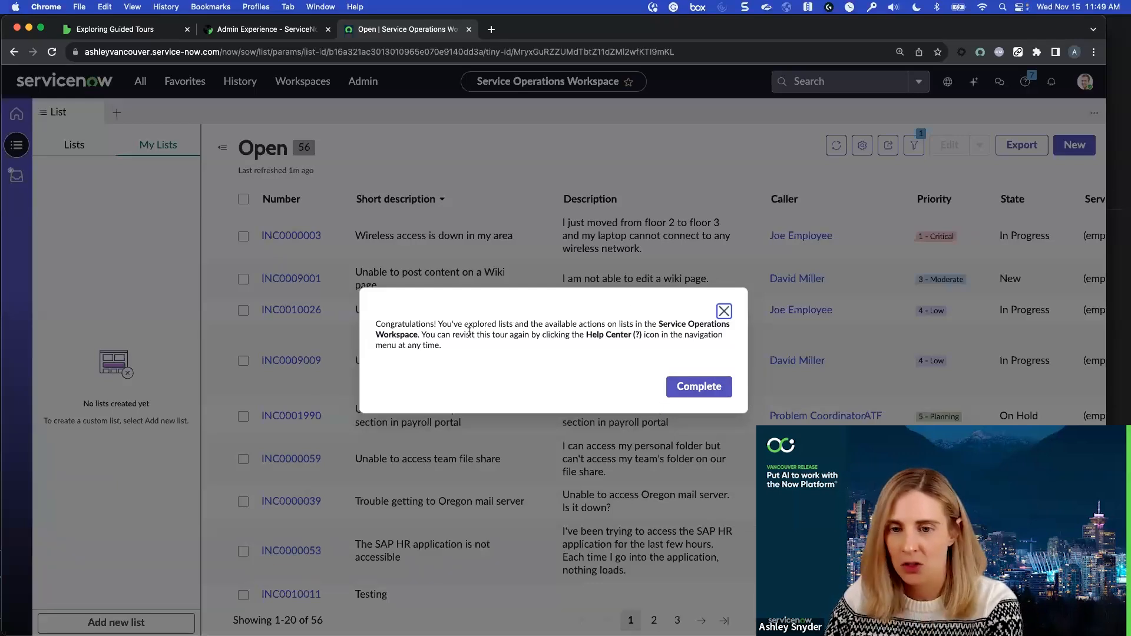
left_click_drag(453, 335, 697, 336)
left_click(657, 365)
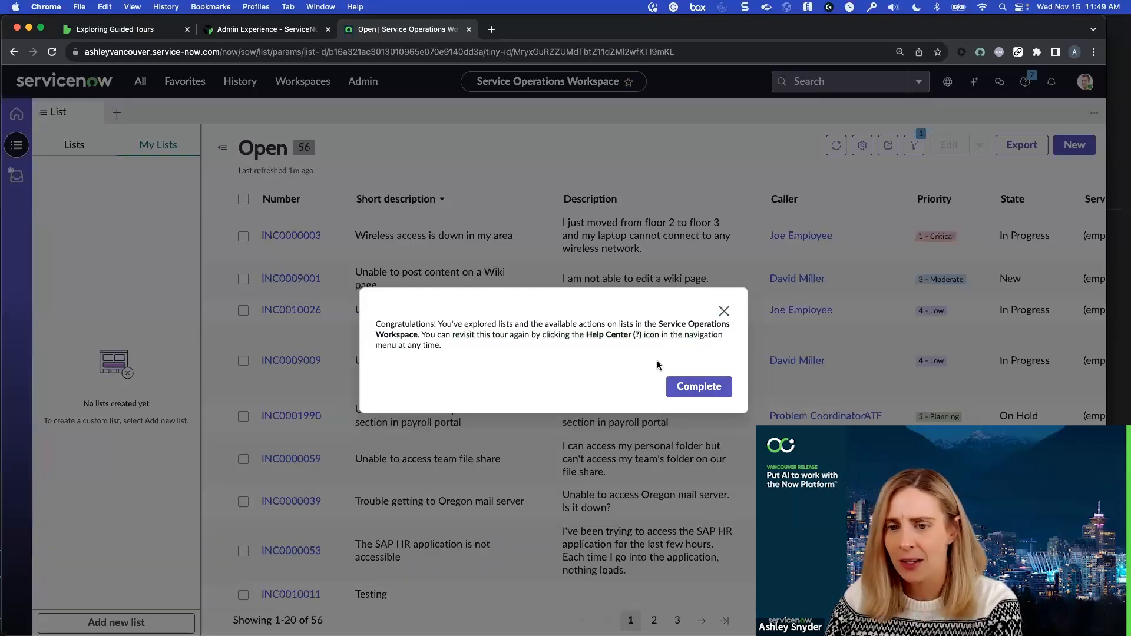
left_click(703, 388)
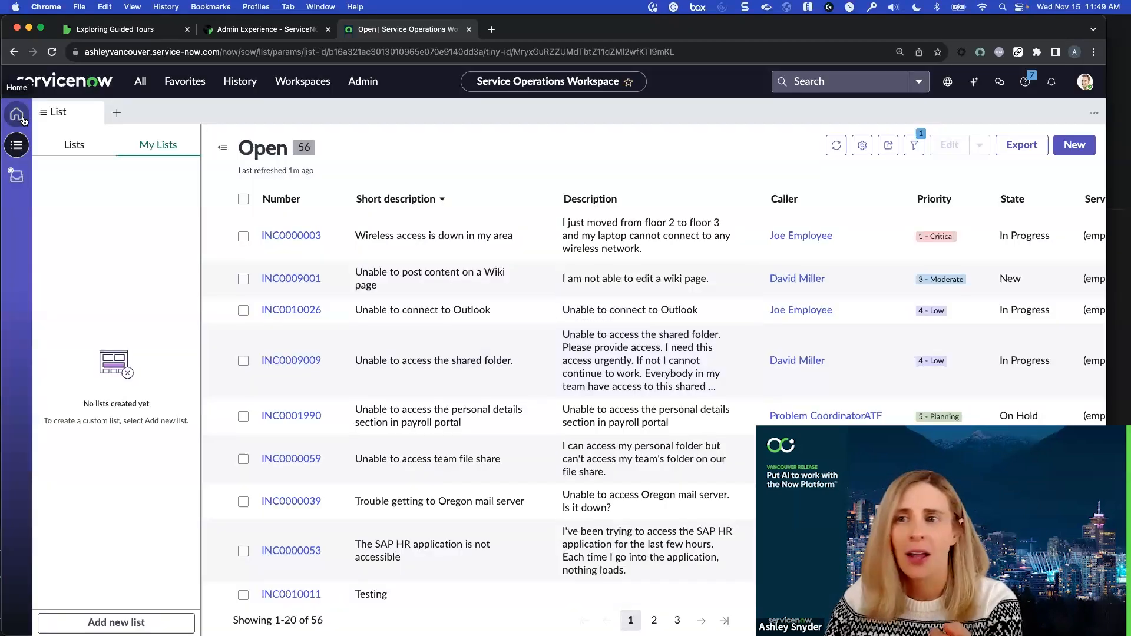
Open a new incident form and begin the Create an Incident in Service Operations Workspace tour from its Help content
left_click(1073, 150)
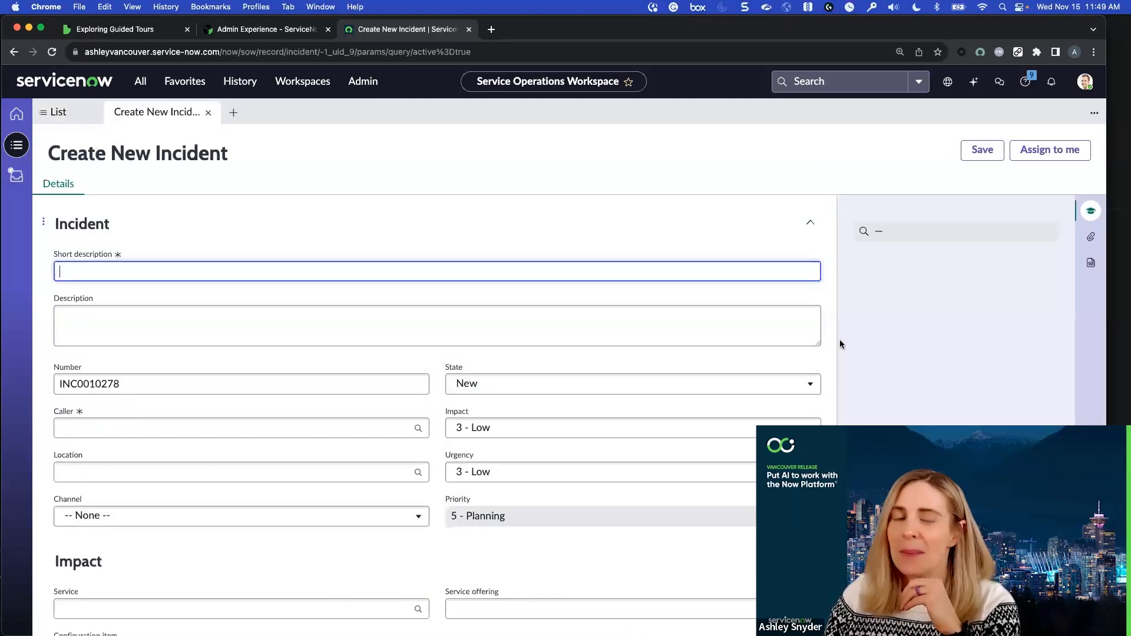
left_click(1025, 82)
scroll(993, 304, "down", 5)
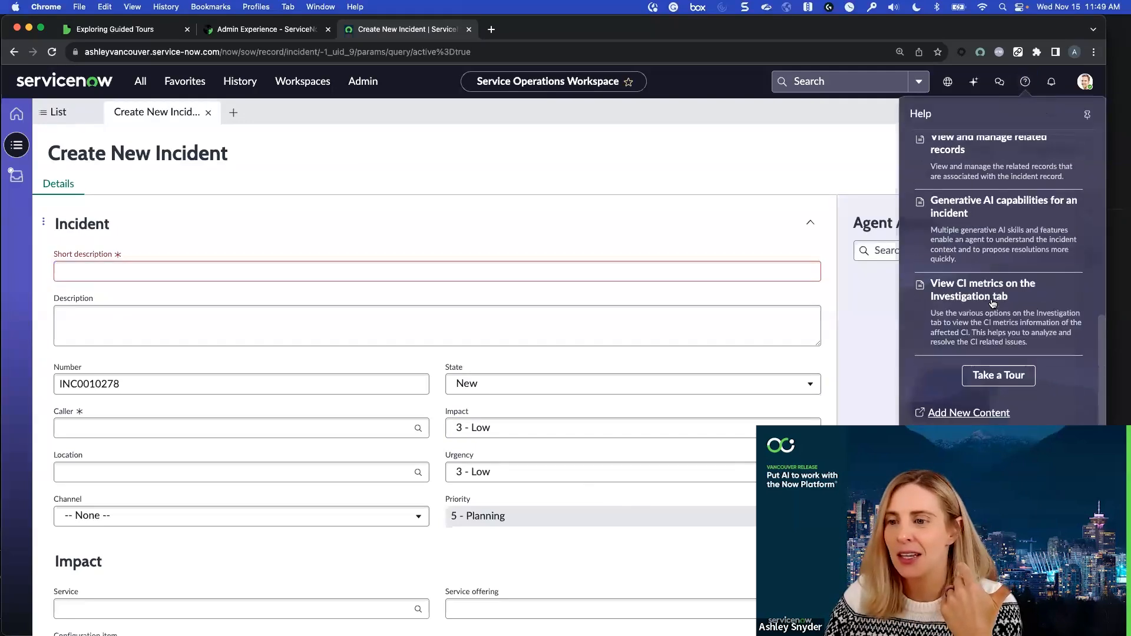
left_click(987, 378)
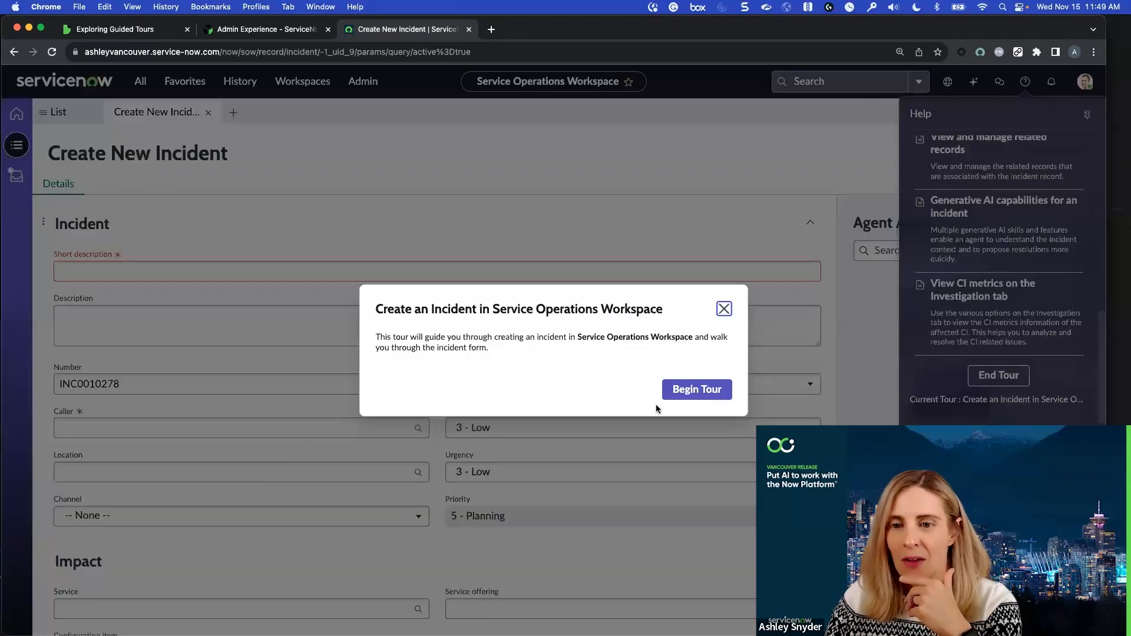
left_click(710, 390)
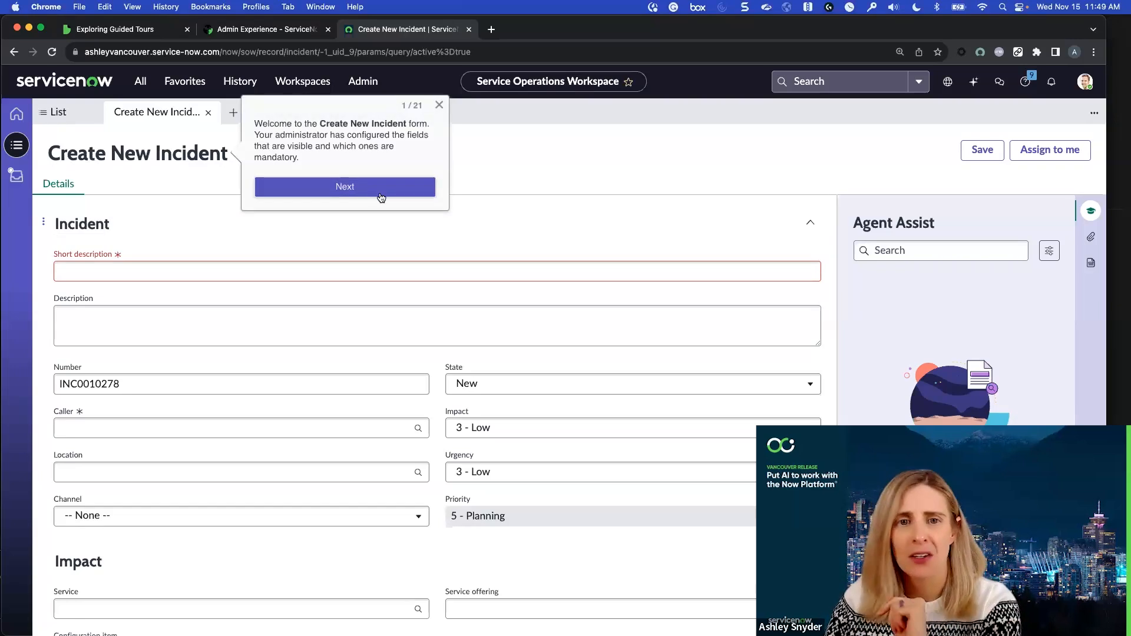
Advance past the first two incident tour callouts, inspecting the form's jump-to sections and further form options
left_click(381, 197)
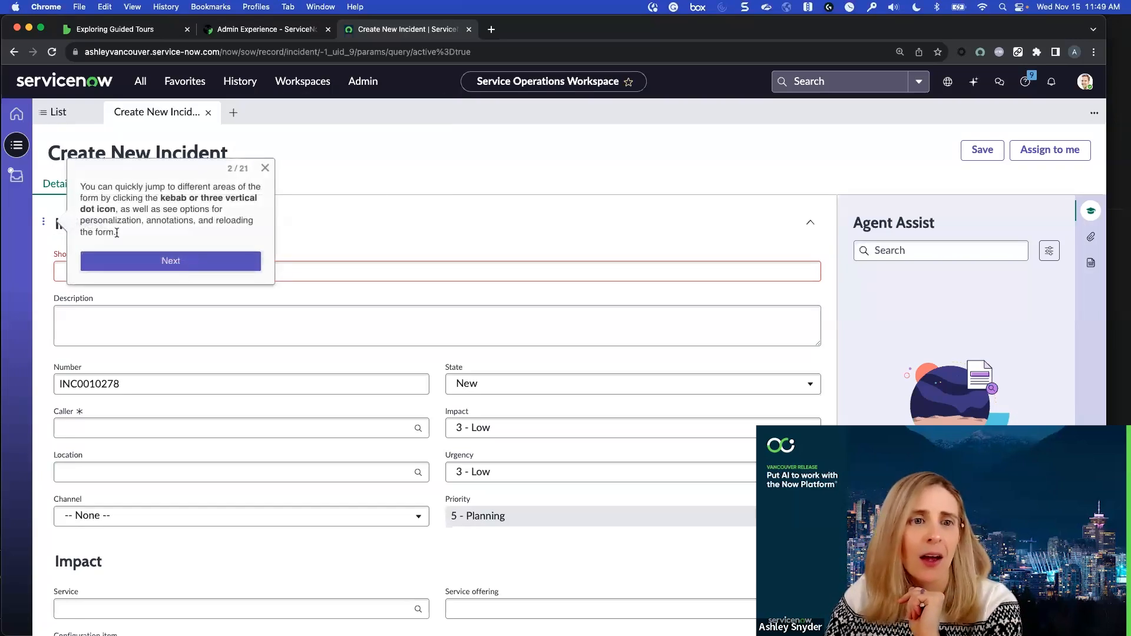
left_click(42, 224)
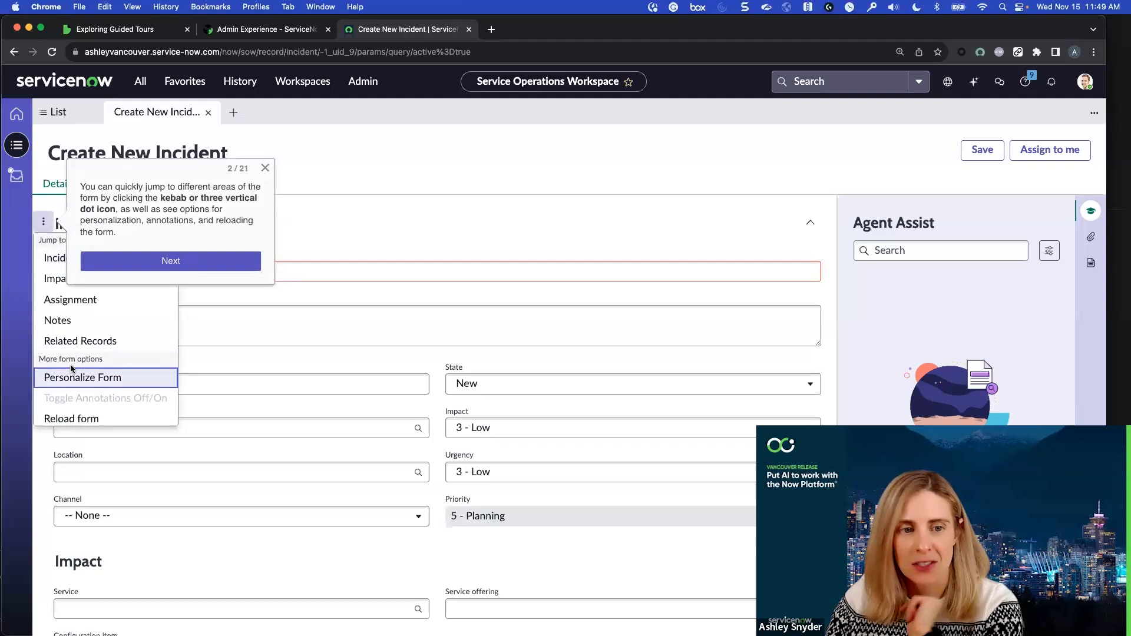
left_click(200, 261)
Set the new incident's short description to "Computer will not power on", following the tour's example
left_click(263, 270)
type("Computer will")
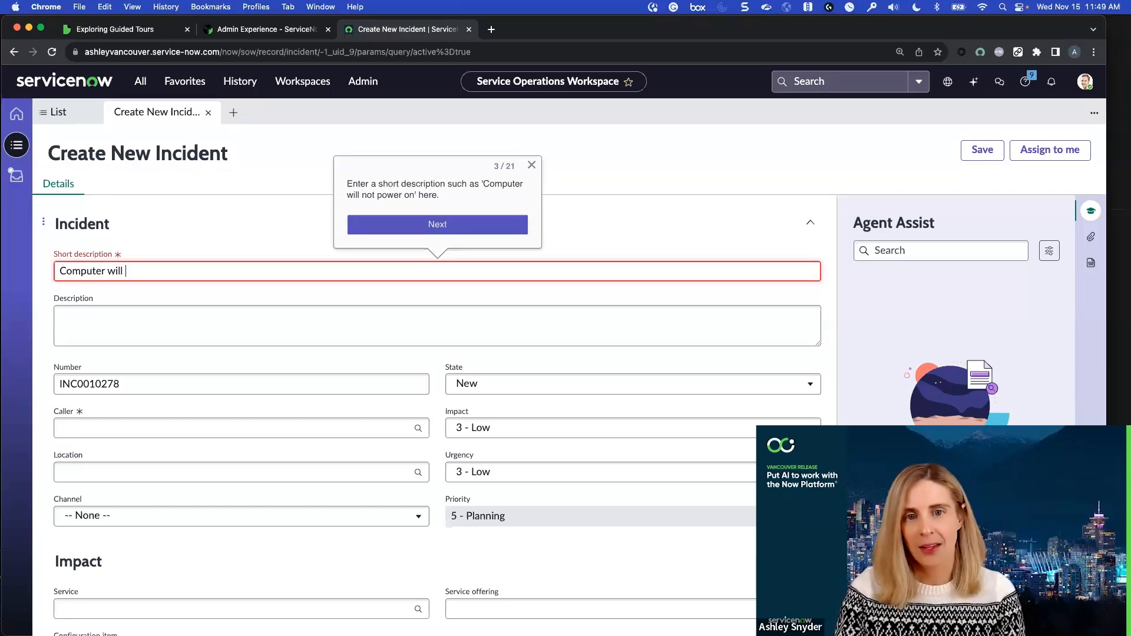
type(" not power on")
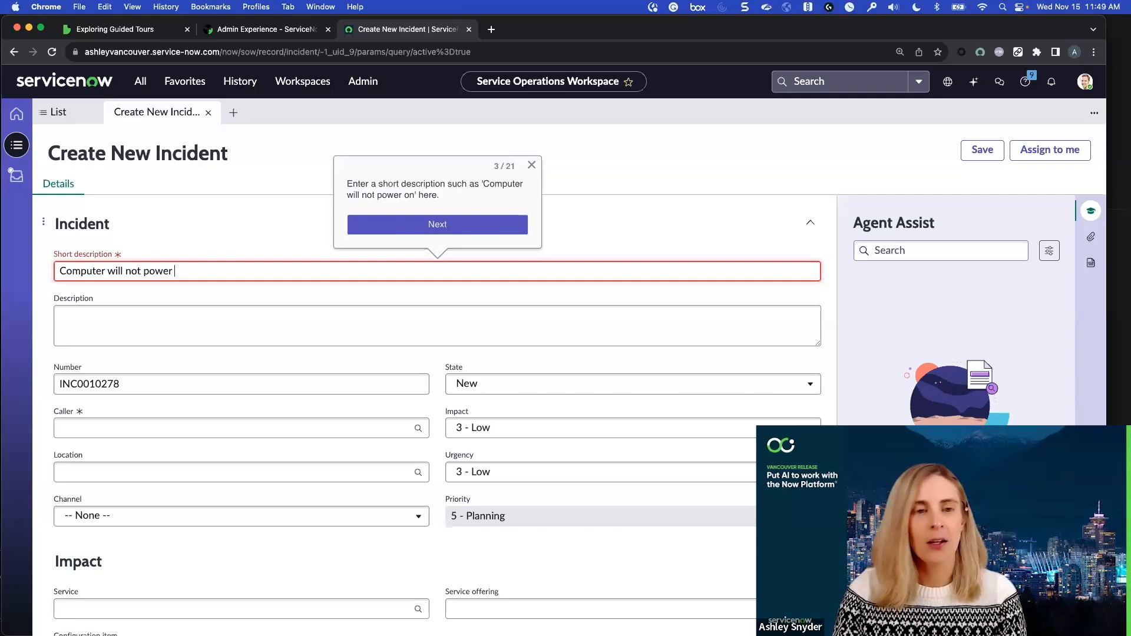
Enter "will not power on" as the incident's description and advance the tour to callout 4
left_click(289, 321)
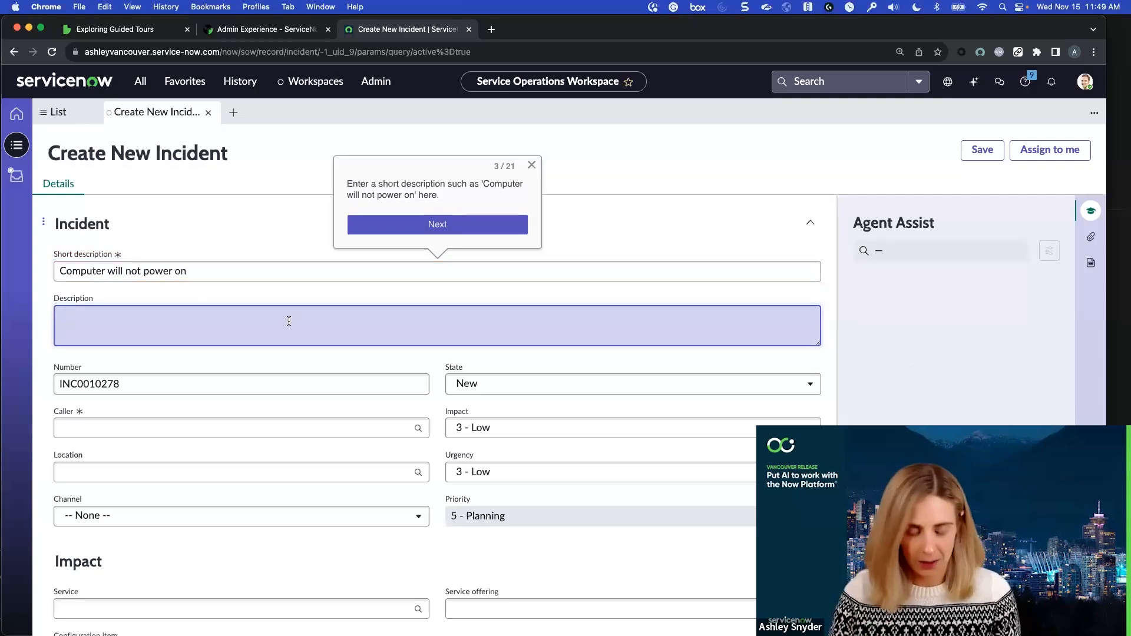
type("will not poer")
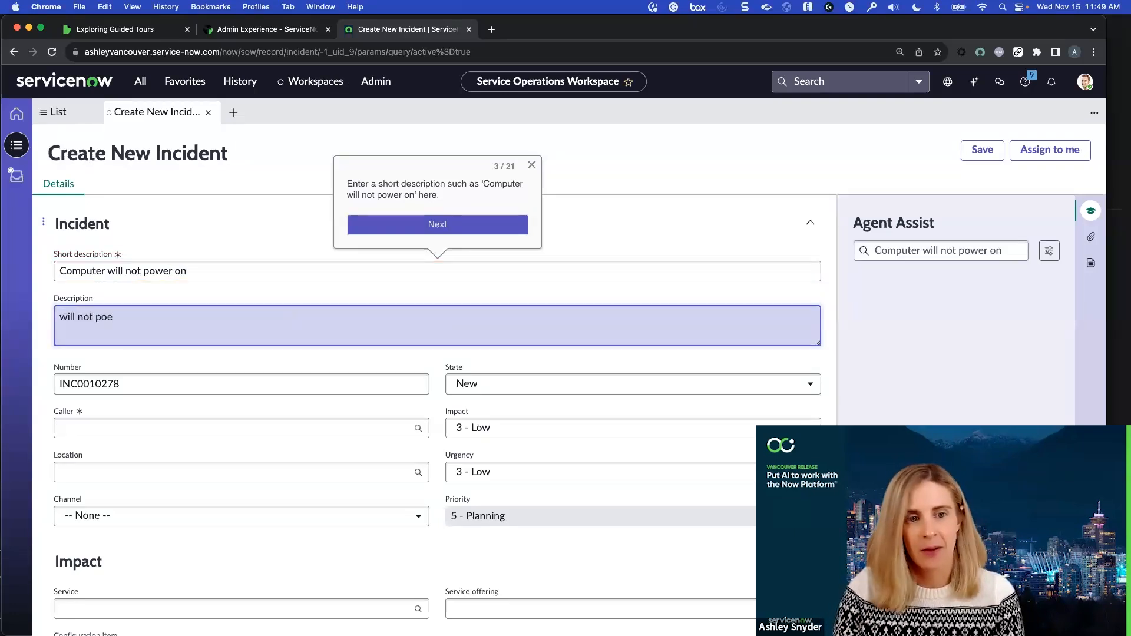
key("BackSpace")
key("BackSpace")
type("wer on")
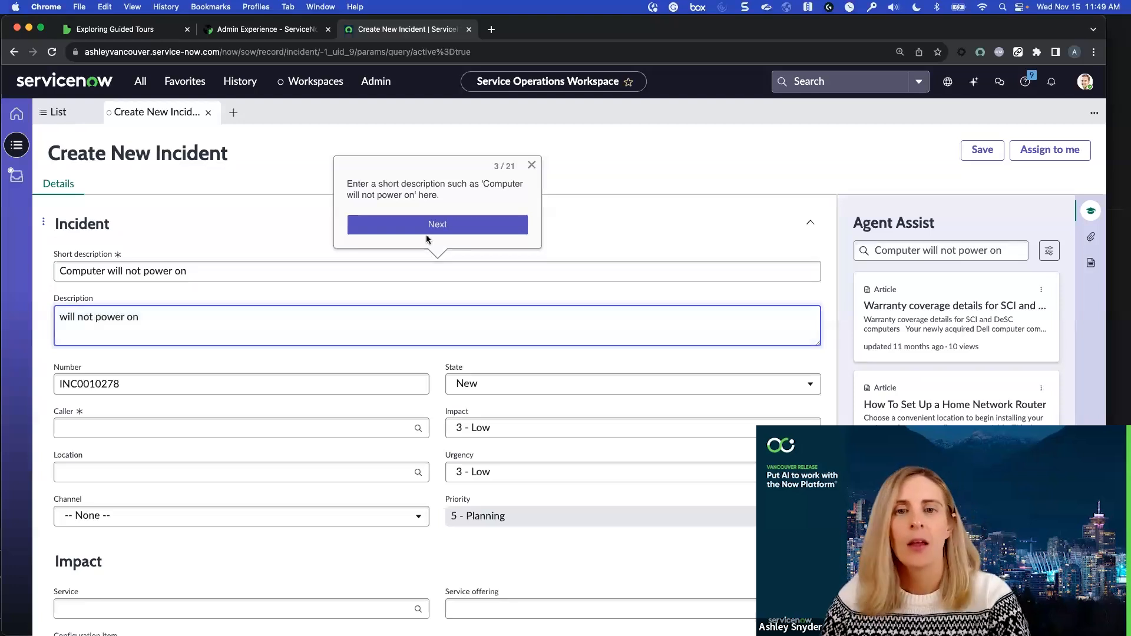
left_click(437, 224)
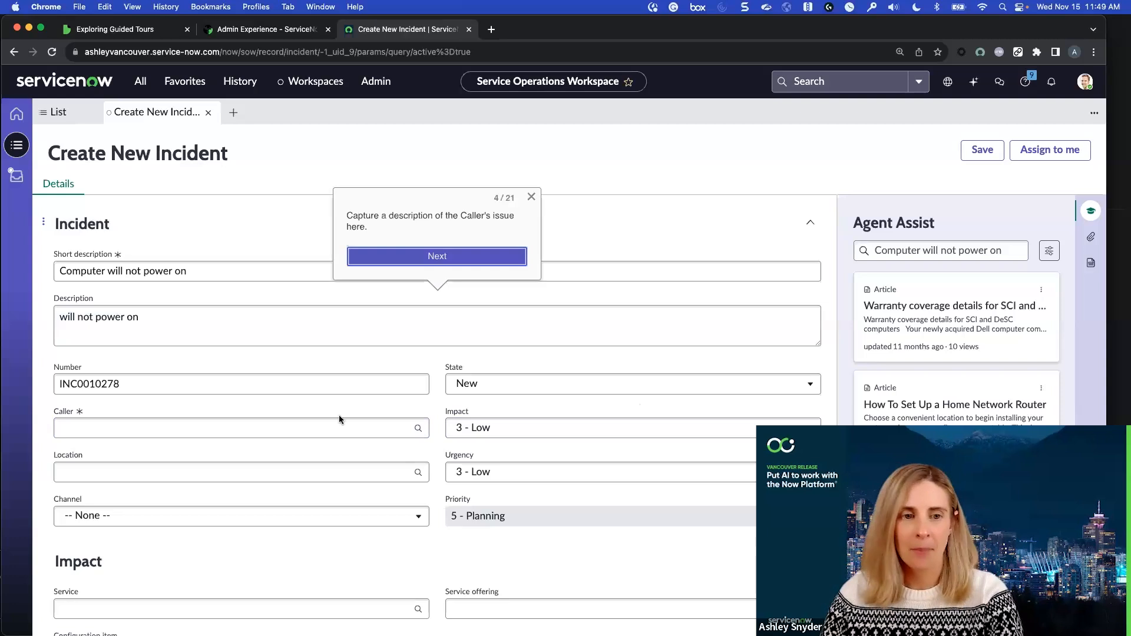
scroll(338, 416, "down", 10)
scroll(338, 419, "up", 10)
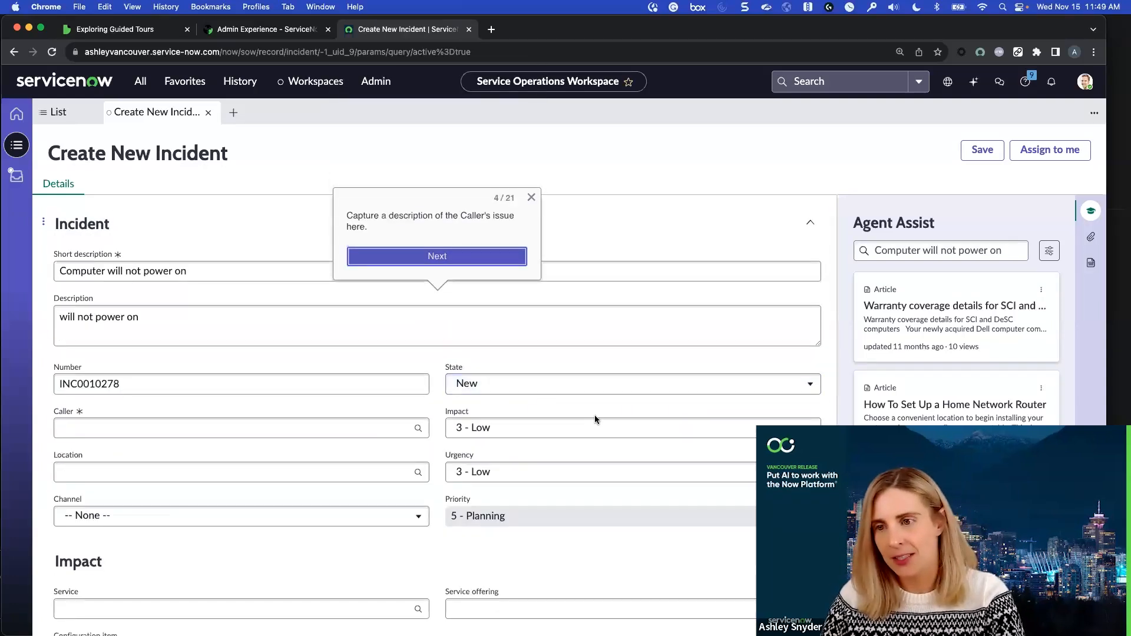